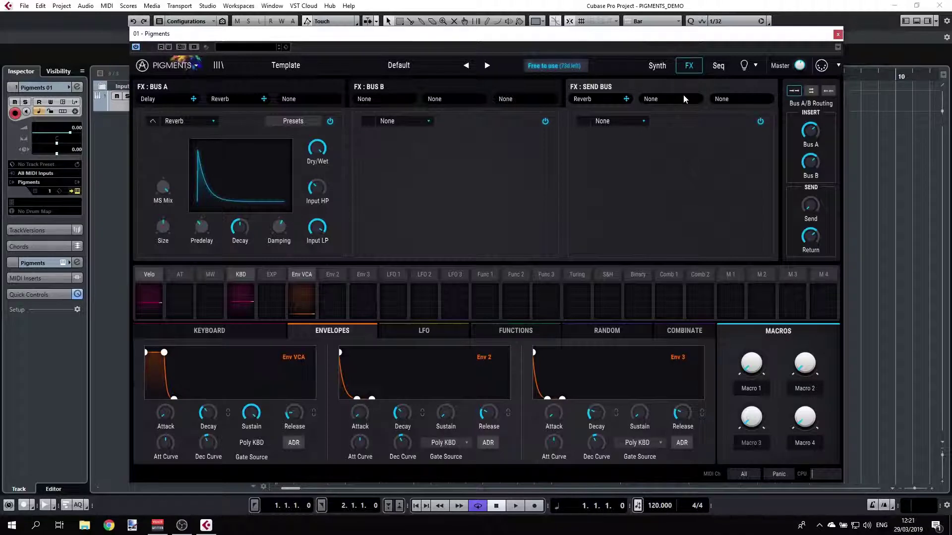
Look through the sequencer and synth pages and the keyboard, envelope, LFO, function, random and combine modulation sections
{"action": "left_click", "coordinate": [717, 66]}
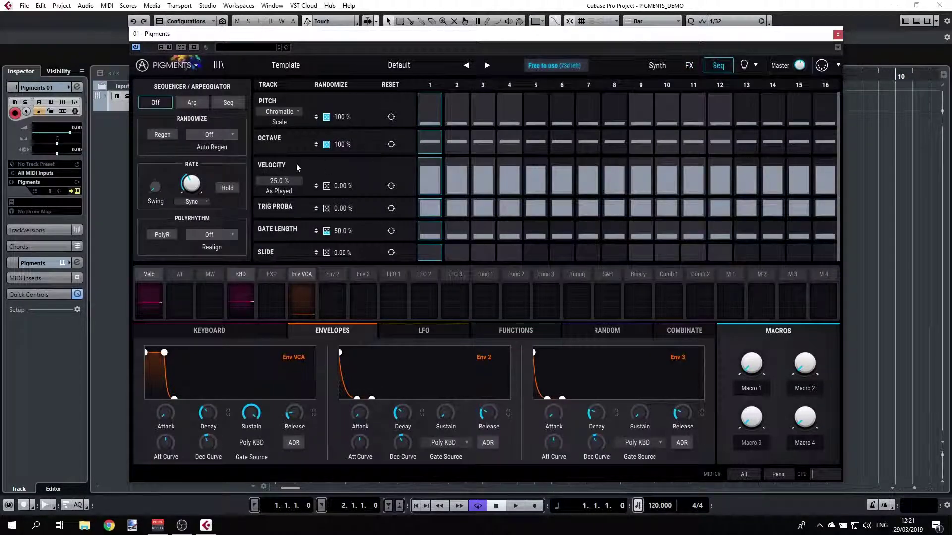
{"action": "left_click", "coordinate": [658, 66]}
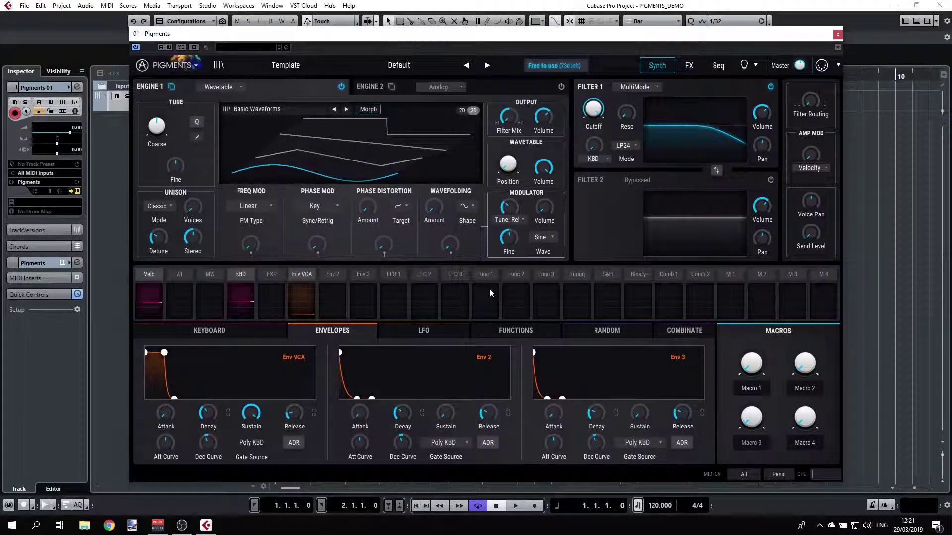
{"action": "left_click", "coordinate": [213, 330]}
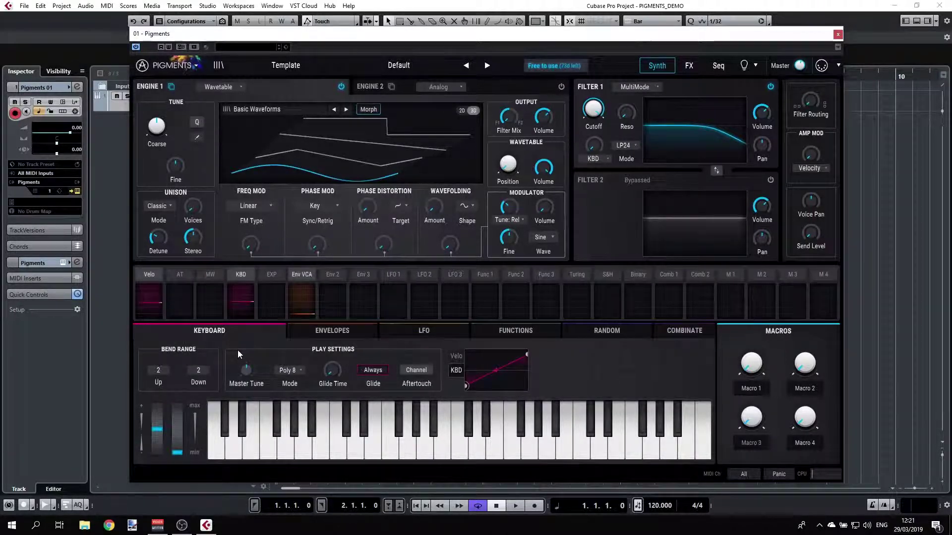
{"action": "left_click", "coordinate": [323, 332]}
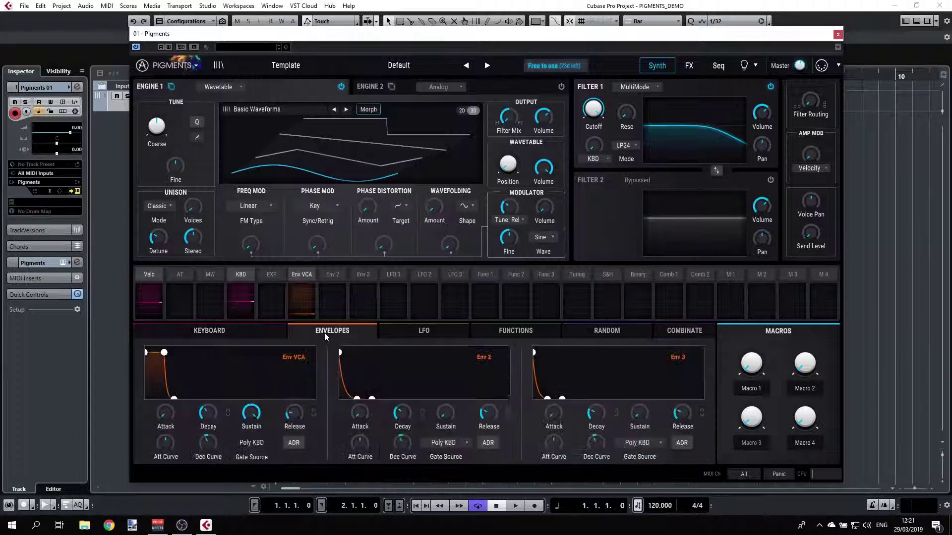
{"action": "left_click", "coordinate": [422, 333]}
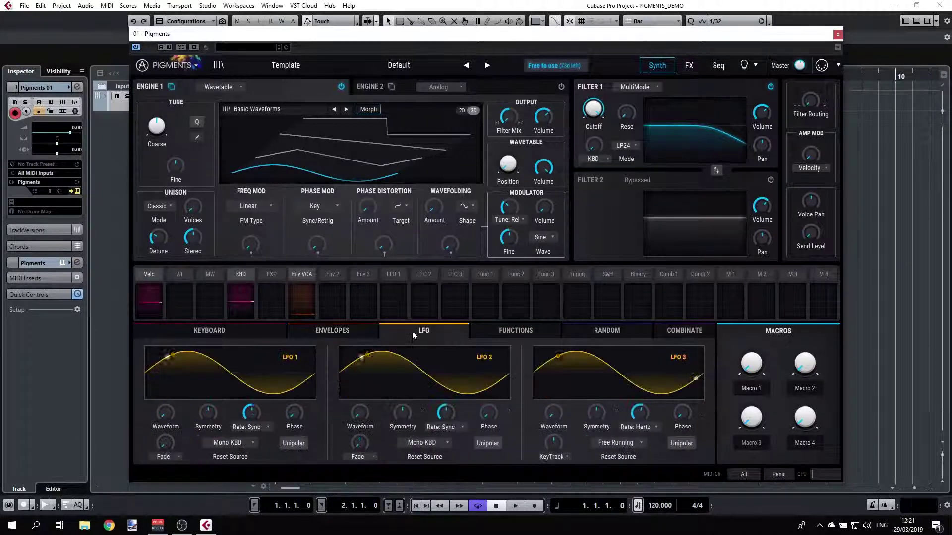
{"action": "left_click", "coordinate": [516, 332]}
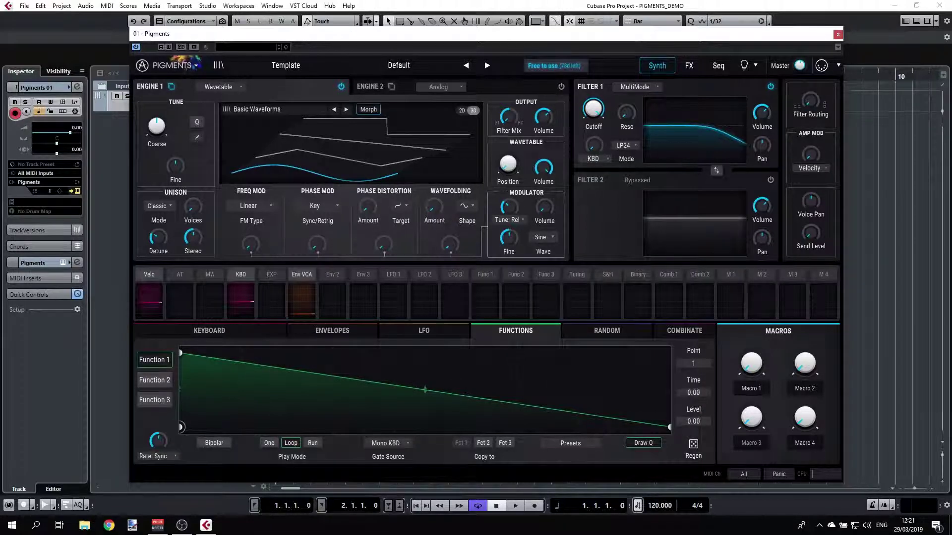
{"action": "left_click", "coordinate": [606, 332]}
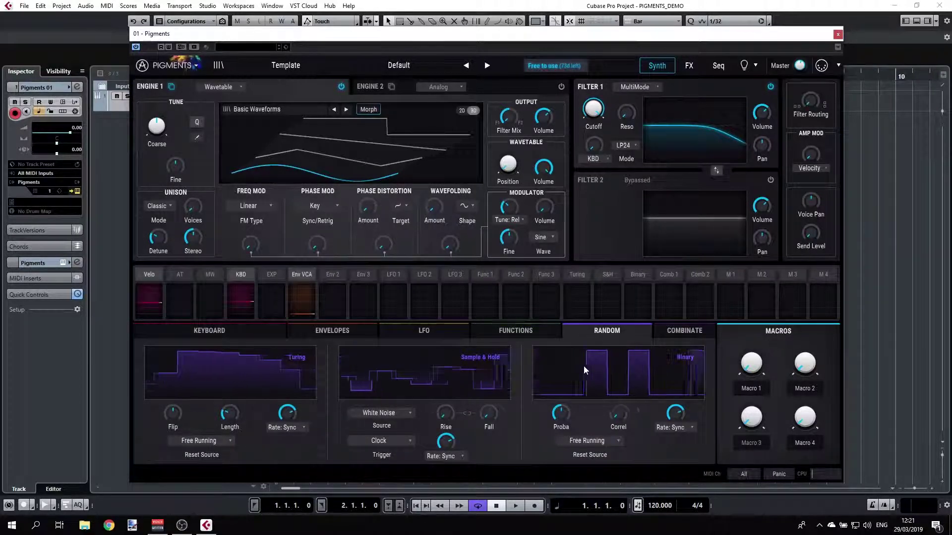
{"action": "left_click", "coordinate": [694, 334]}
{"action": "left_click", "coordinate": [159, 329]}
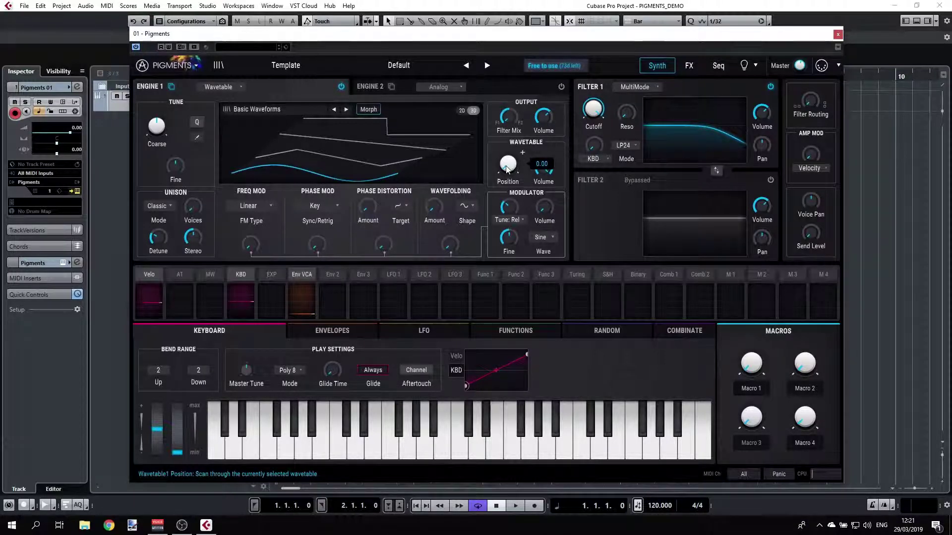
Route LFO 1 to the Engine 1 wavetable position with an amount of 0.53 and raise LFO 1's rate
{"action": "mouse_move", "coordinate": [506, 169]}
{"action": "left_mouse_down"}
{"action": "mouse_move", "coordinate": [506, 132]}
{"action": "mouse_move", "coordinate": [506, 168]}
{"action": "left_mouse_up"}
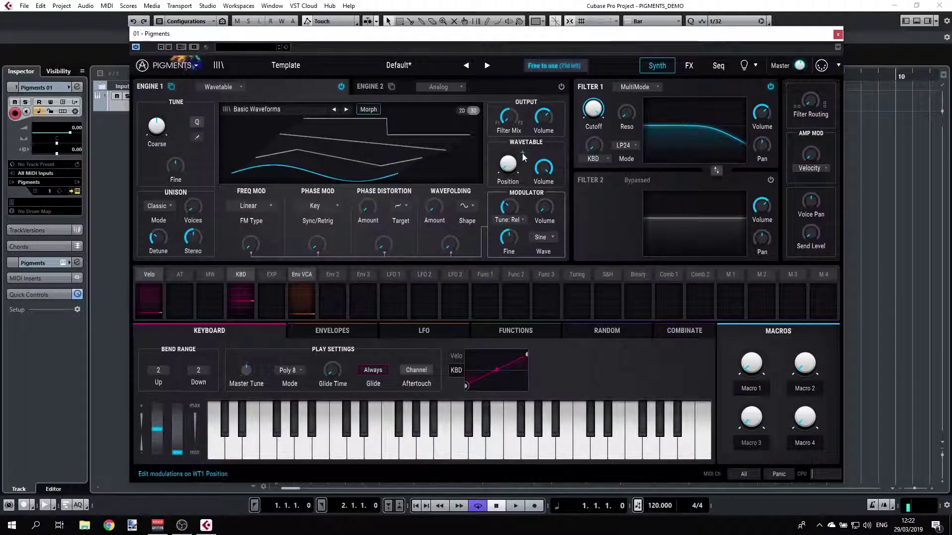
{"action": "left_click", "coordinate": [523, 157]}
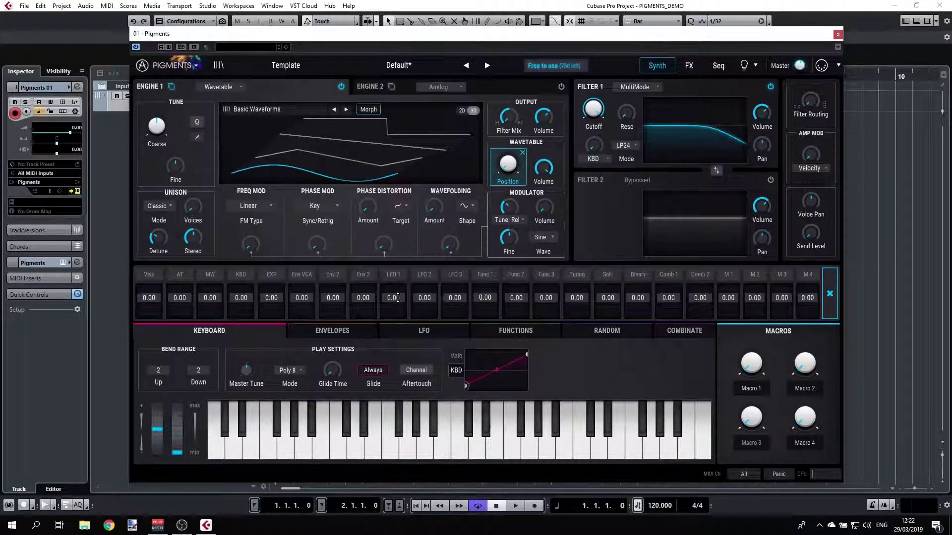
{"action": "left_click_drag", "start_coordinate": [398, 297], "coordinate": [398, 271]}
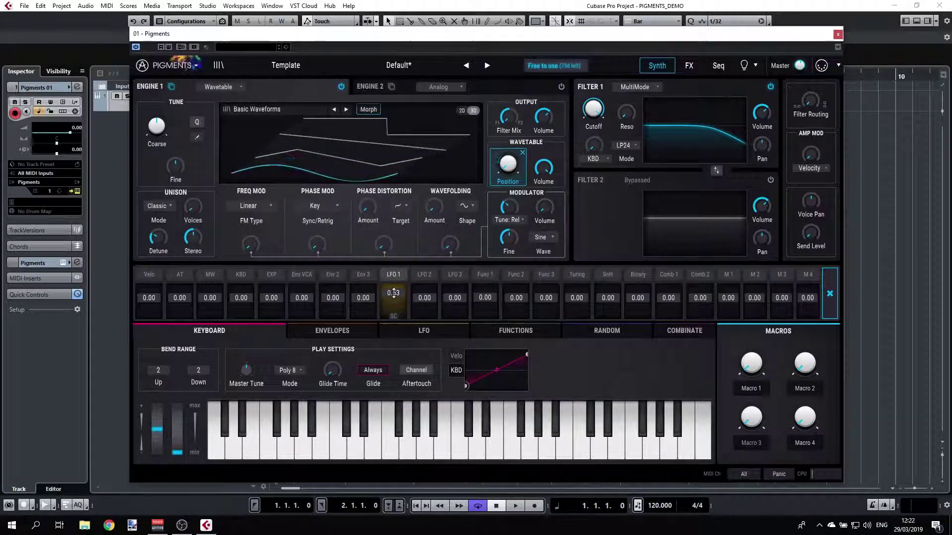
{"action": "left_click", "coordinate": [419, 334]}
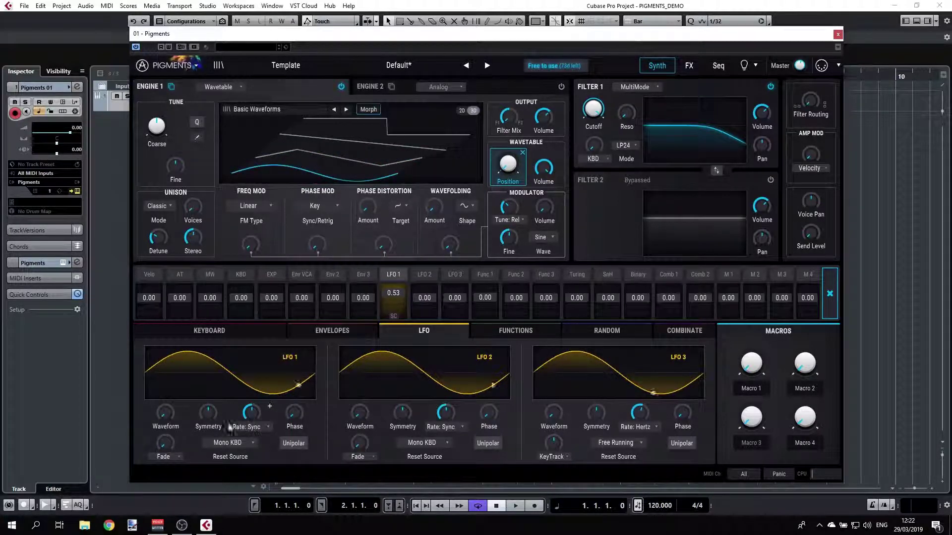
{"action": "mouse_move", "coordinate": [254, 409]}
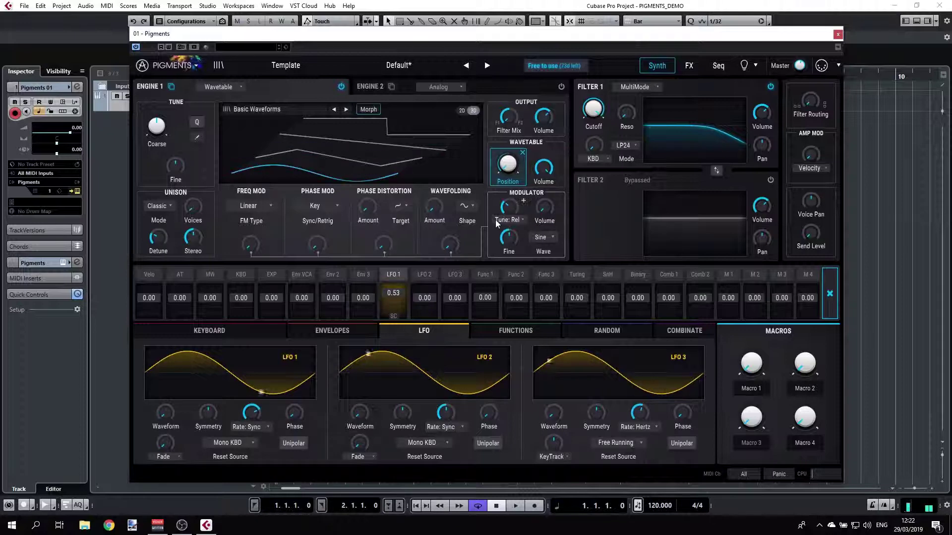
Raise LFO 1's modulation of the wavetable position to 1.00, try it out, and clear that modulation
{"action": "mouse_move", "coordinate": [505, 162]}
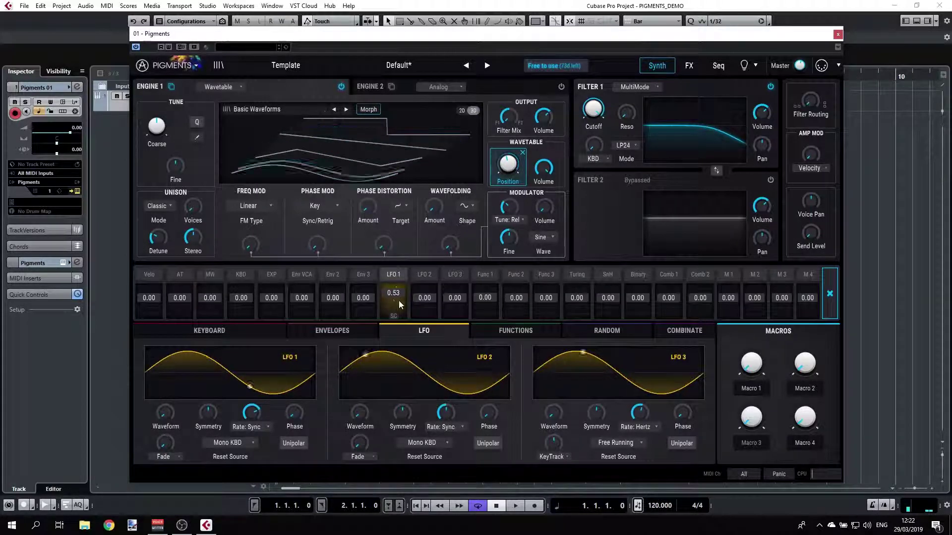
{"action": "left_click_drag", "start_coordinate": [398, 300], "coordinate": [399, 278]}
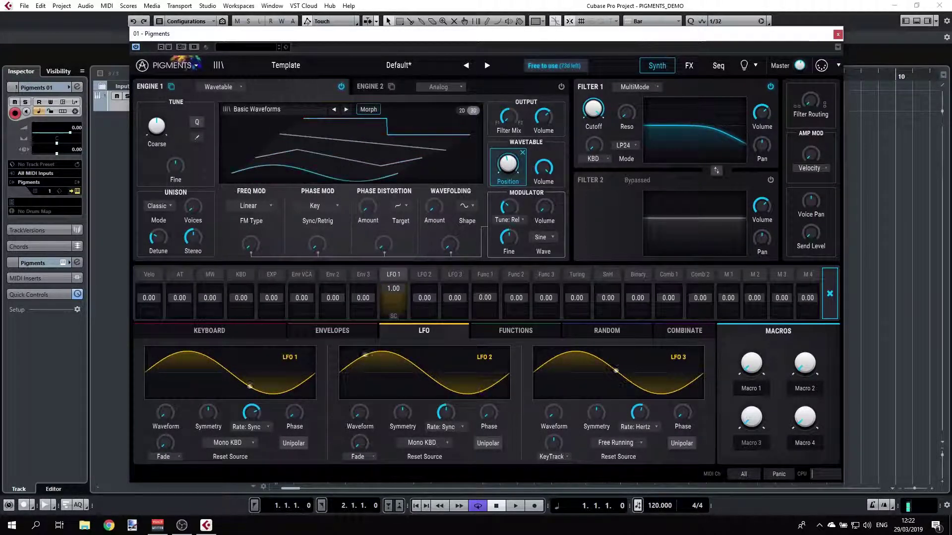
{"action": "left_click_drag", "start_coordinate": [393, 298], "coordinate": [395, 328]}
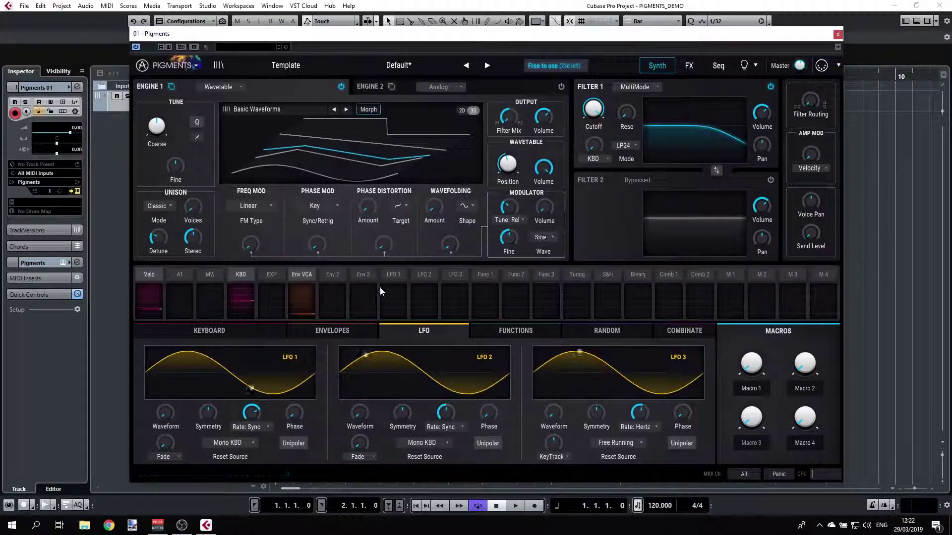
Starting from LFO 1 as the source, assign it to the wavetable position with an amount of 0.43
{"action": "left_click", "coordinate": [392, 275]}
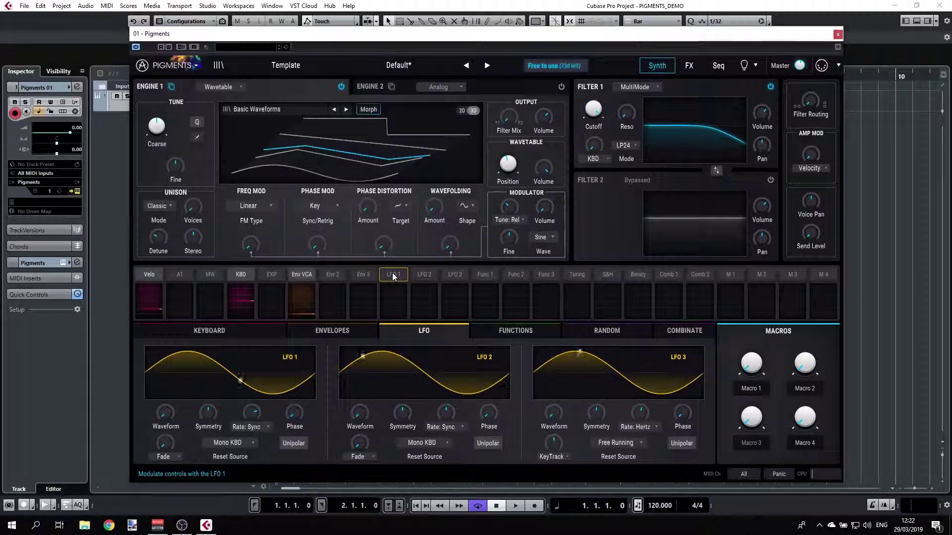
{"action": "left_click", "coordinate": [397, 295]}
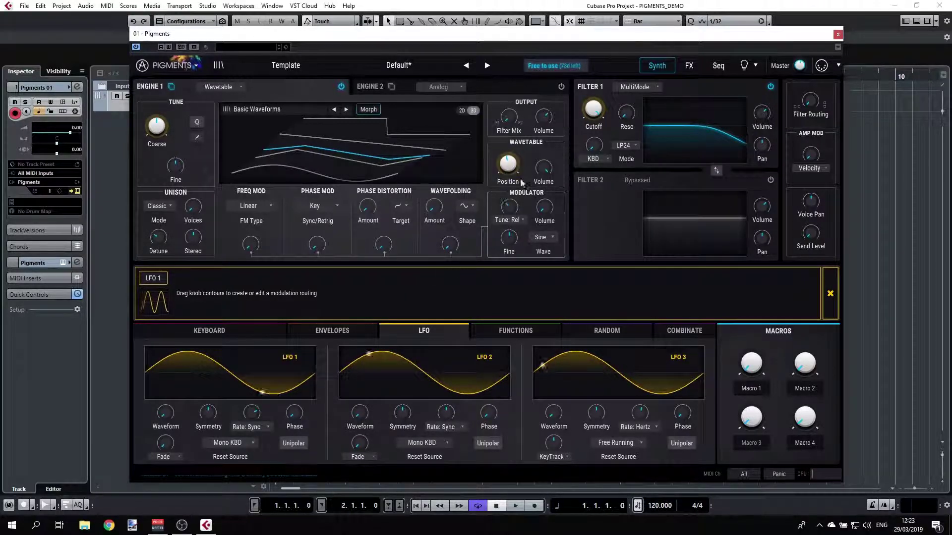
{"action": "left_click_drag", "start_coordinate": [508, 158], "coordinate": [507, 136]}
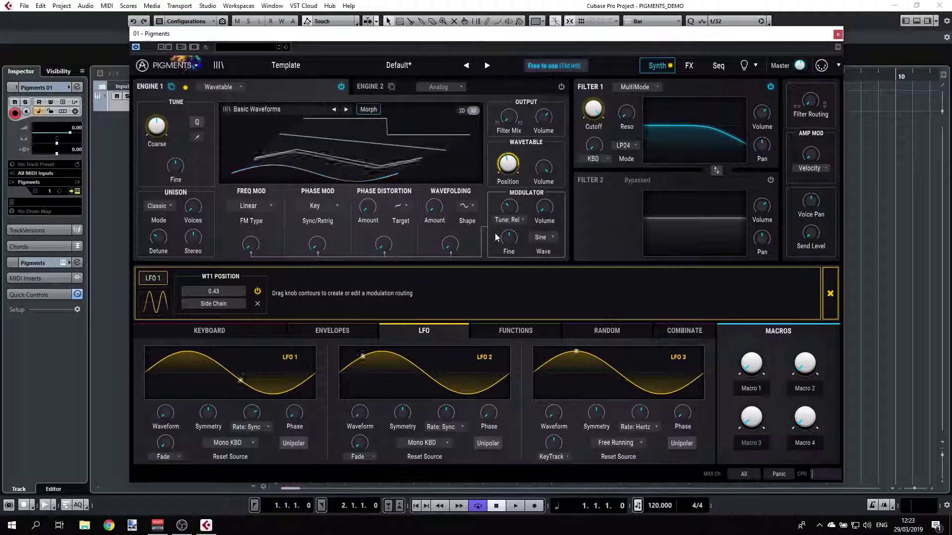
Assign LFO 1 to the wavetable volume with an amount of 0.63, remove that routing, and leave LFO 1's routing view
{"action": "mouse_move", "coordinate": [549, 179]}
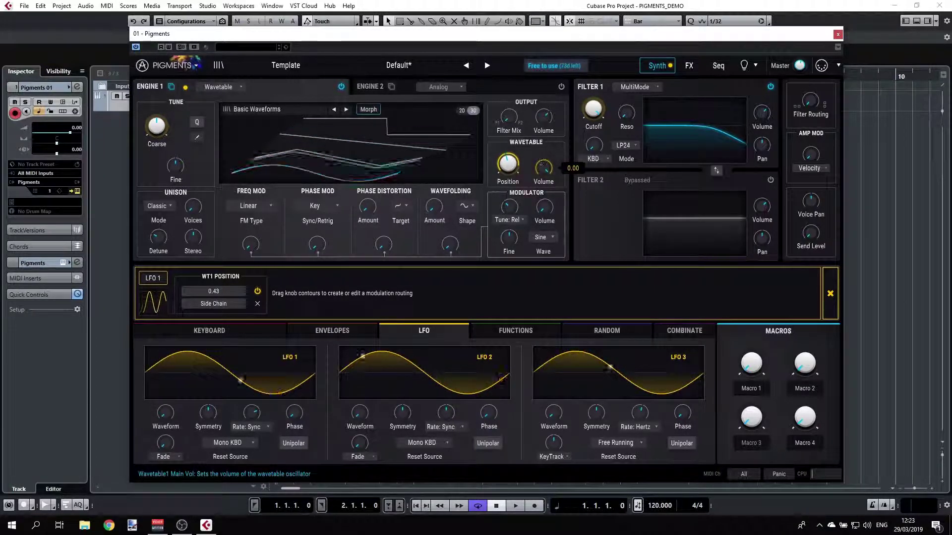
{"action": "left_click_drag", "start_coordinate": [541, 160], "coordinate": [546, 158]}
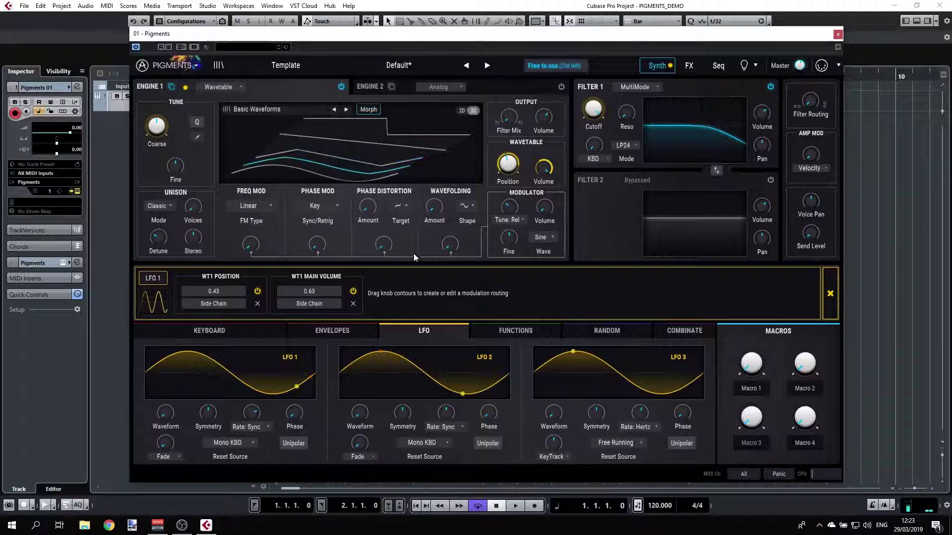
{"action": "left_click", "coordinate": [353, 303]}
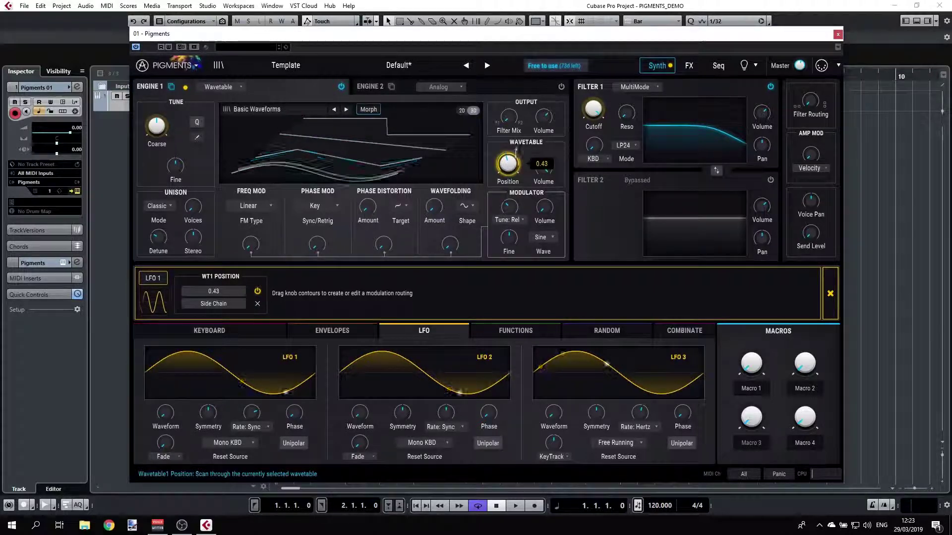
{"action": "left_click", "coordinate": [830, 294]}
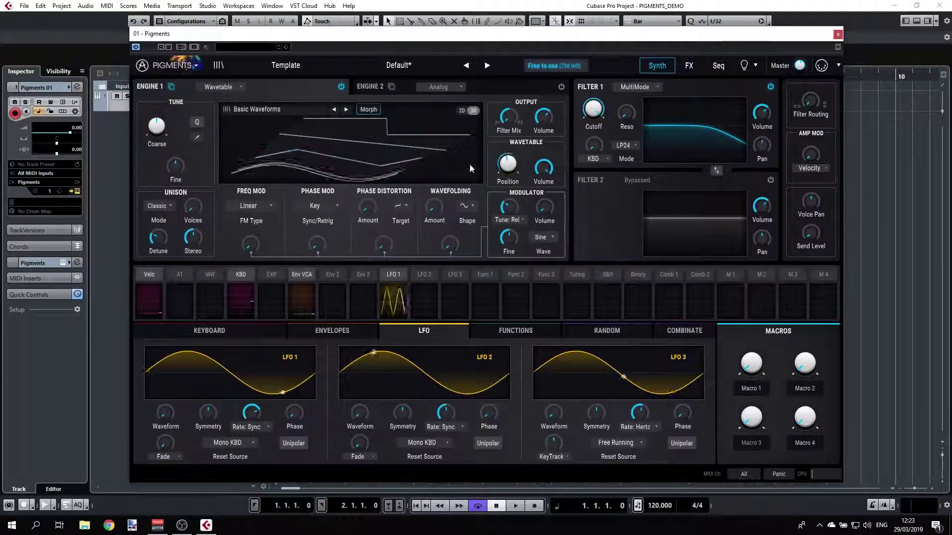
Add Function 1 as a modulator of the wavetable position with an amount of 0.68
{"action": "left_click", "coordinate": [522, 151]}
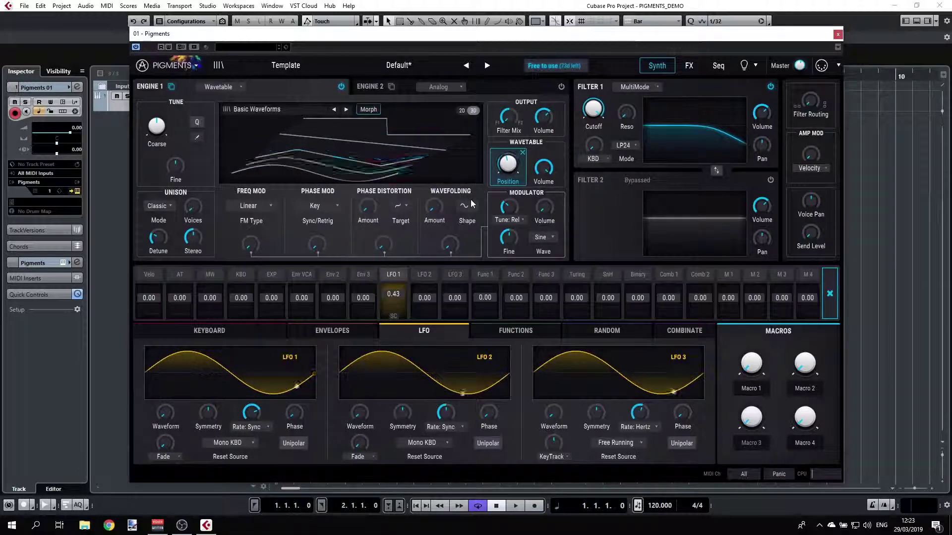
{"action": "left_click_drag", "start_coordinate": [485, 297], "coordinate": [485, 278]}
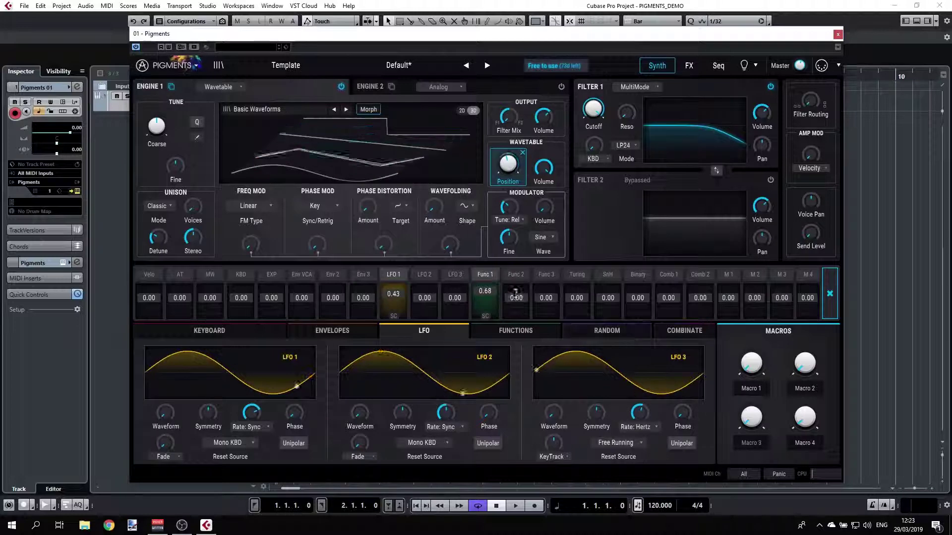
{"action": "left_click", "coordinate": [830, 294]}
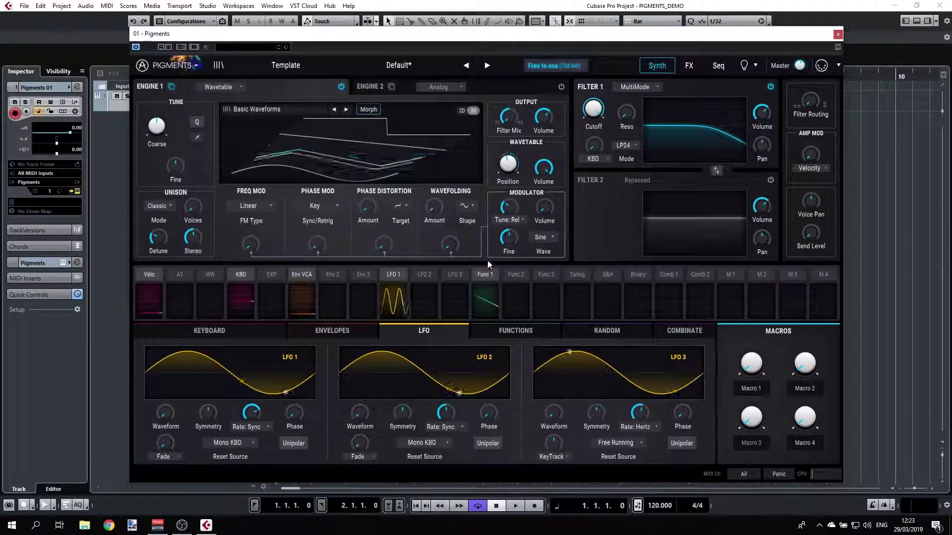
{"action": "mouse_move", "coordinate": [395, 275]}
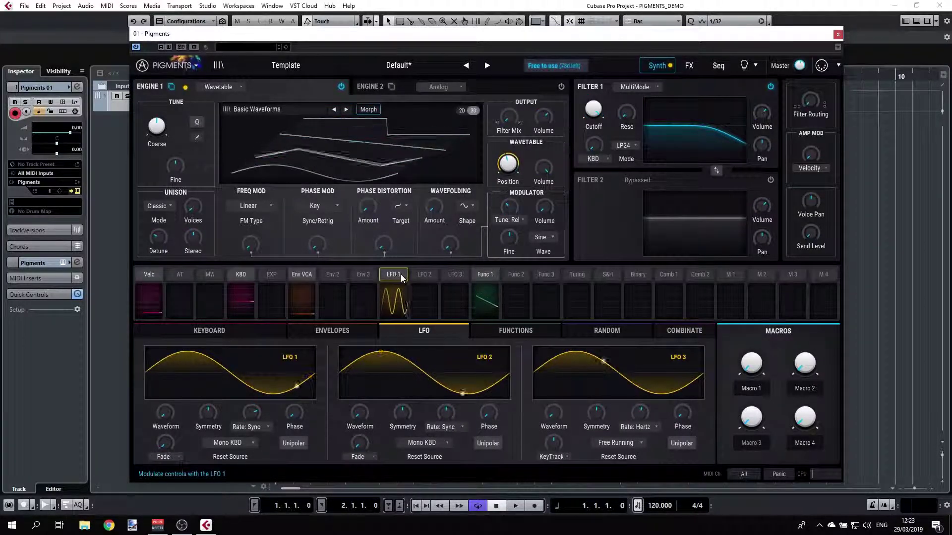
Remove all modulators from the wavetable position and leave its modulation editing
{"action": "left_click", "coordinate": [522, 156]}
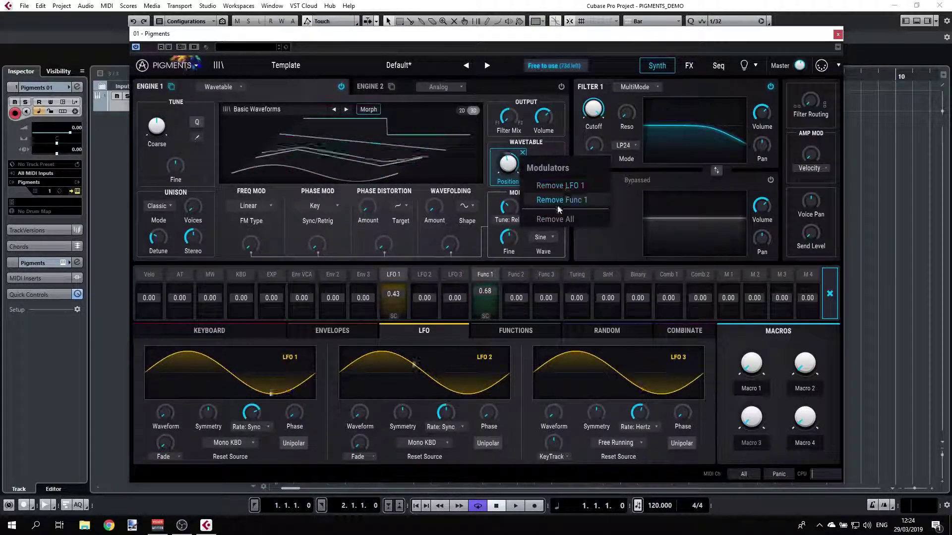
{"action": "left_click", "coordinate": [555, 219]}
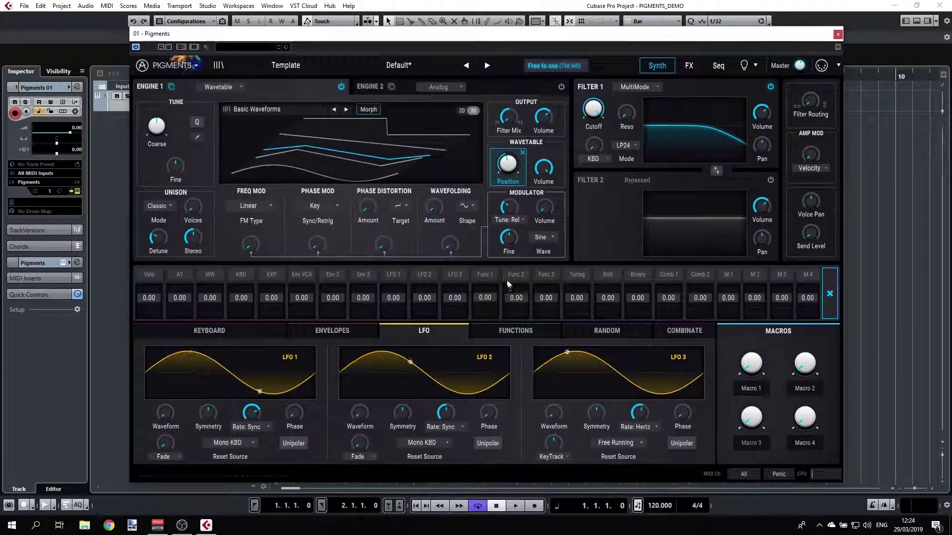
{"action": "left_click", "coordinate": [523, 153]}
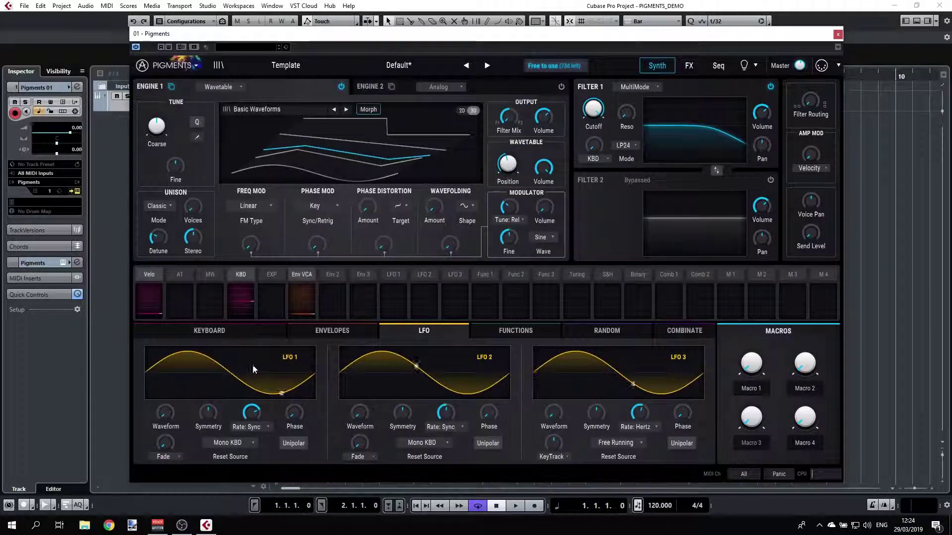
Examine the keyboard settings, including the bend range, master tune and the available play modes
{"action": "left_click", "coordinate": [252, 337]}
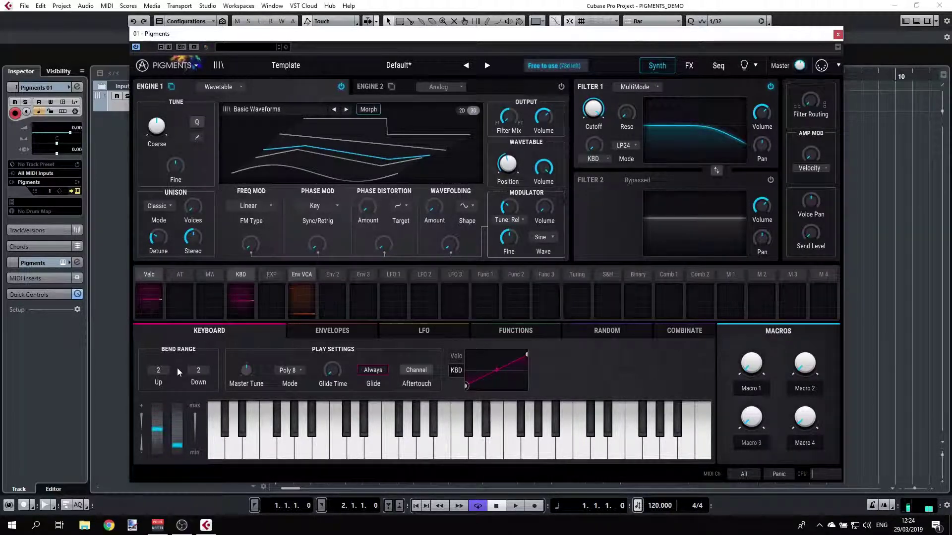
{"action": "mouse_move", "coordinate": [248, 367]}
{"action": "left_click", "coordinate": [296, 372]}
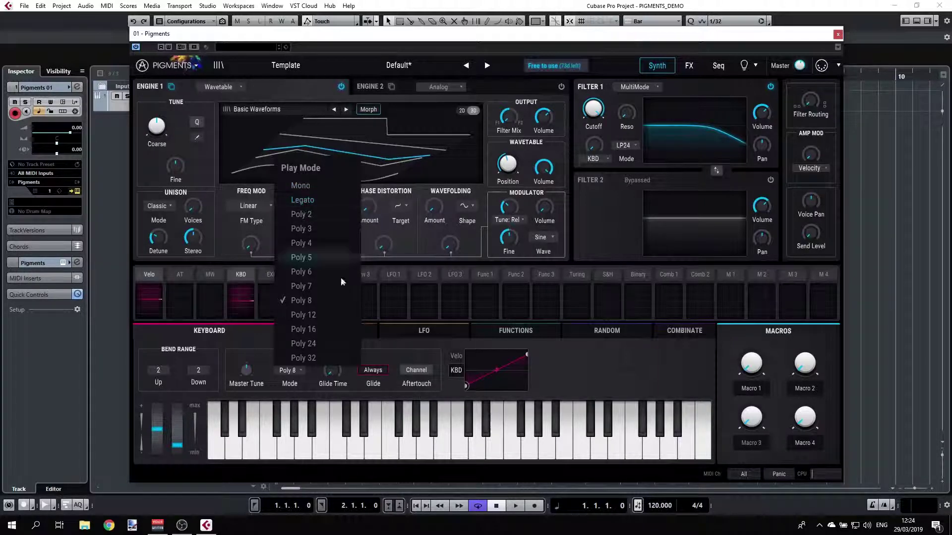
{"action": "left_click", "coordinate": [310, 378]}
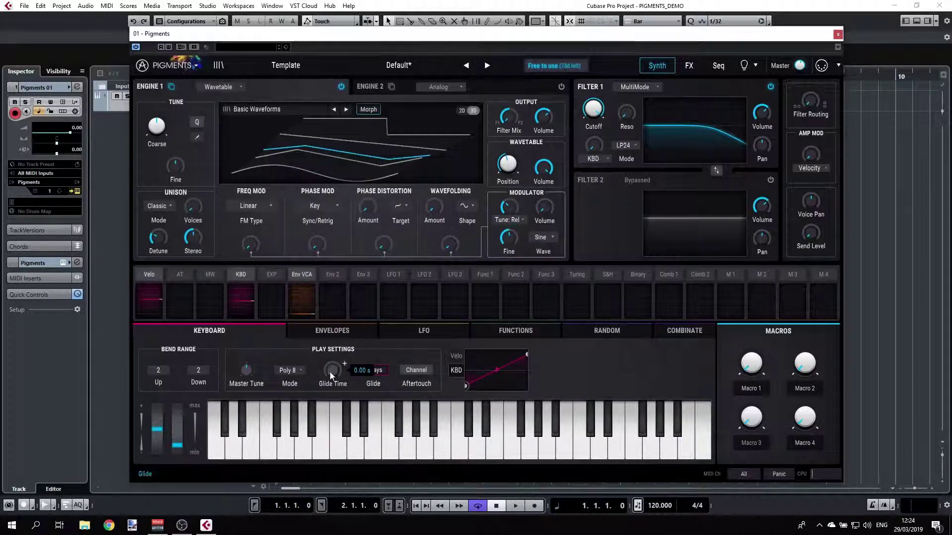
Raise the glide time in the play settings and set the aftertouch type to Polyphonic
{"action": "left_click_drag", "start_coordinate": [331, 375], "coordinate": [330, 345]}
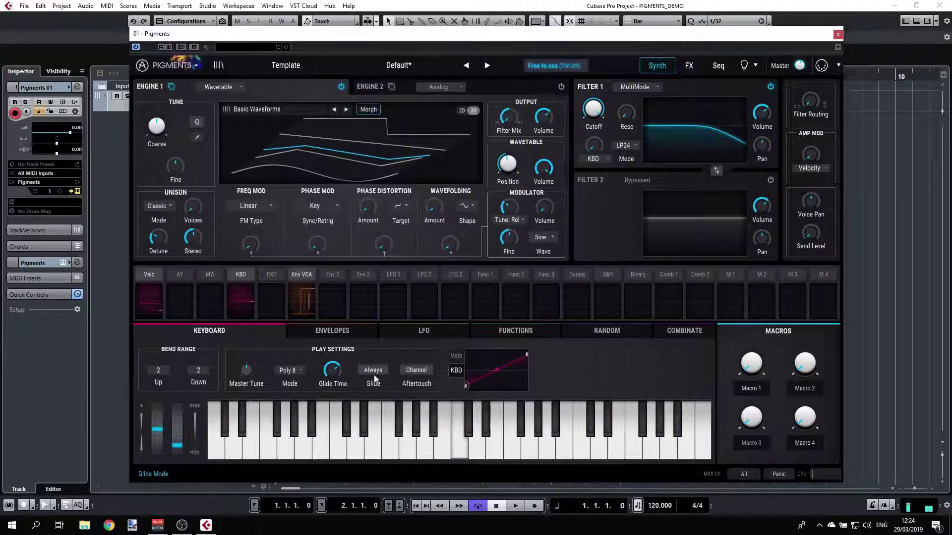
{"action": "left_click", "coordinate": [411, 371]}
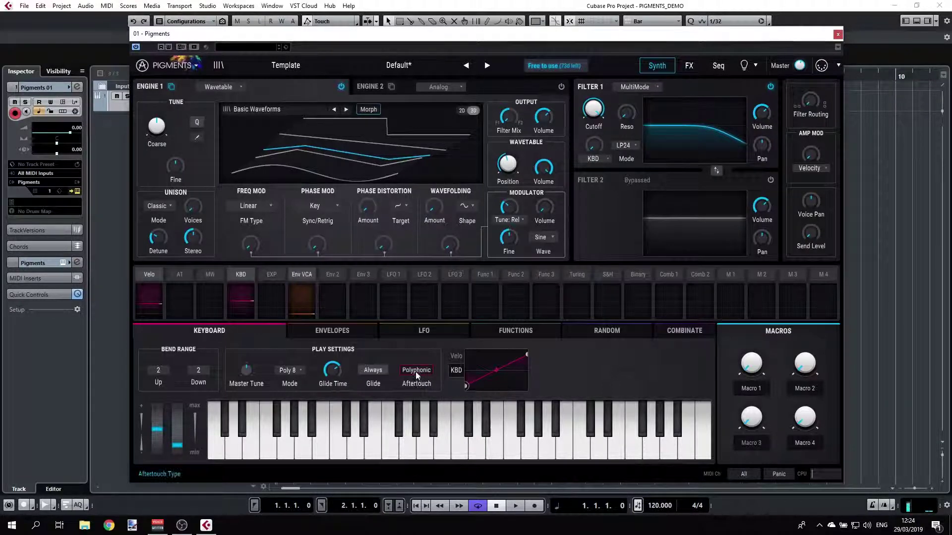
Set the aftertouch type to Channel and compare the velocity curve with the keyboard curve
{"action": "left_click", "coordinate": [416, 372]}
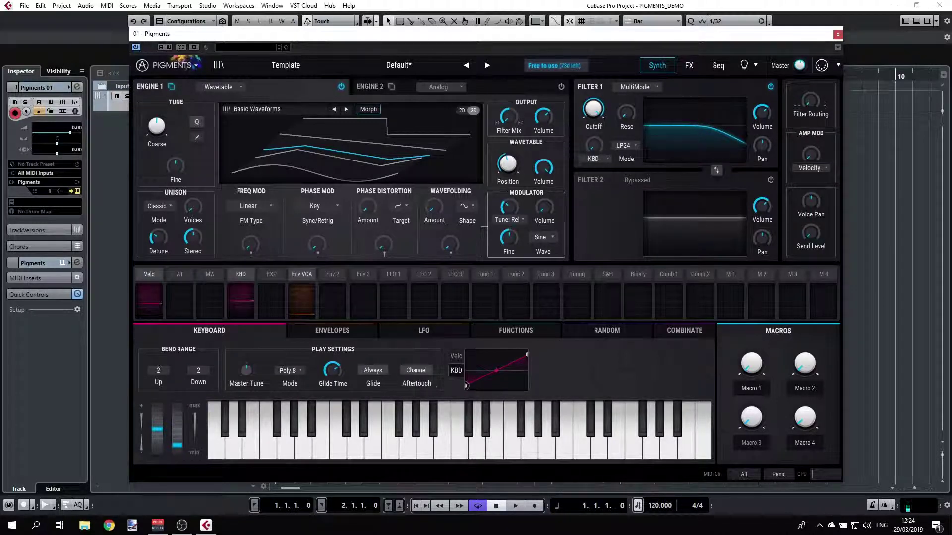
{"action": "left_click", "coordinate": [456, 356]}
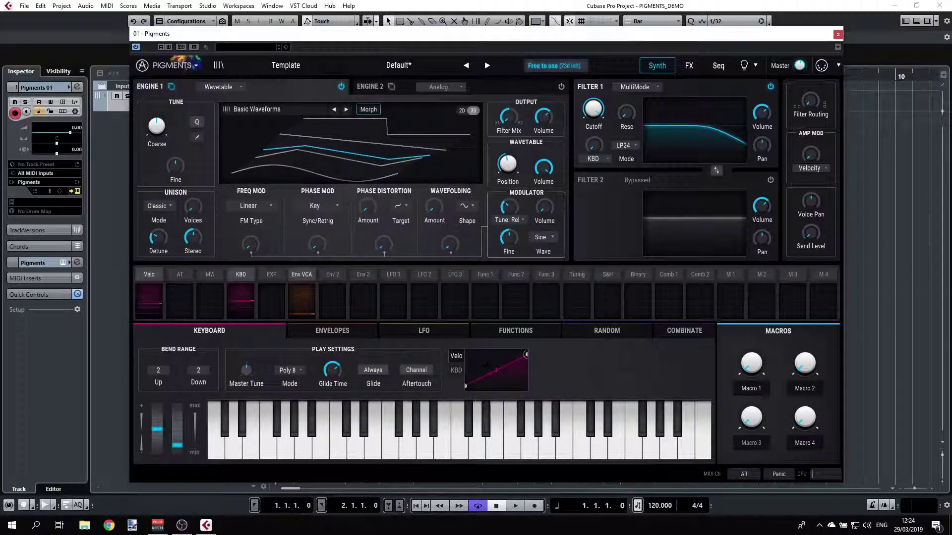
{"action": "left_click", "coordinate": [456, 370]}
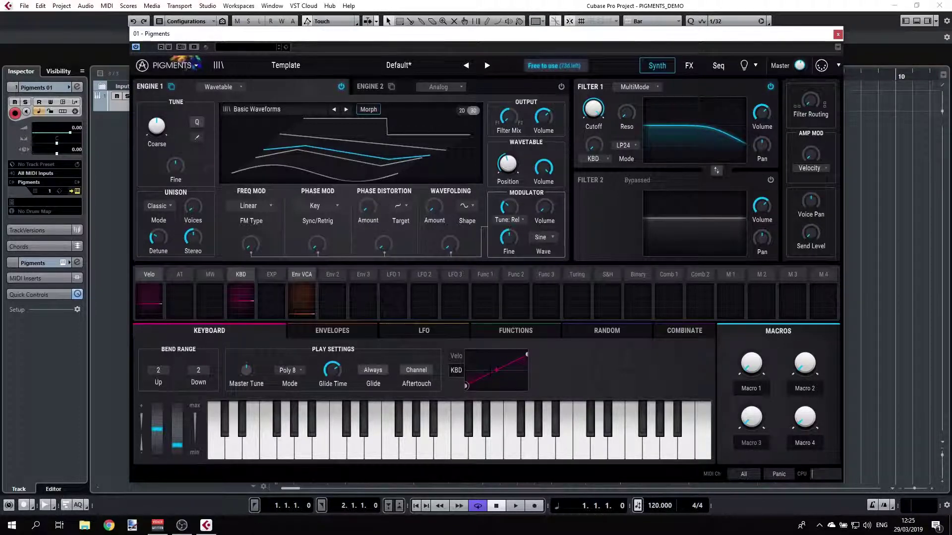
Try bending the keyboard curve's midpoint down and up, recentre it, and reset the glide time to its minimum
{"action": "left_click_drag", "start_coordinate": [496, 370], "coordinate": [499, 380]}
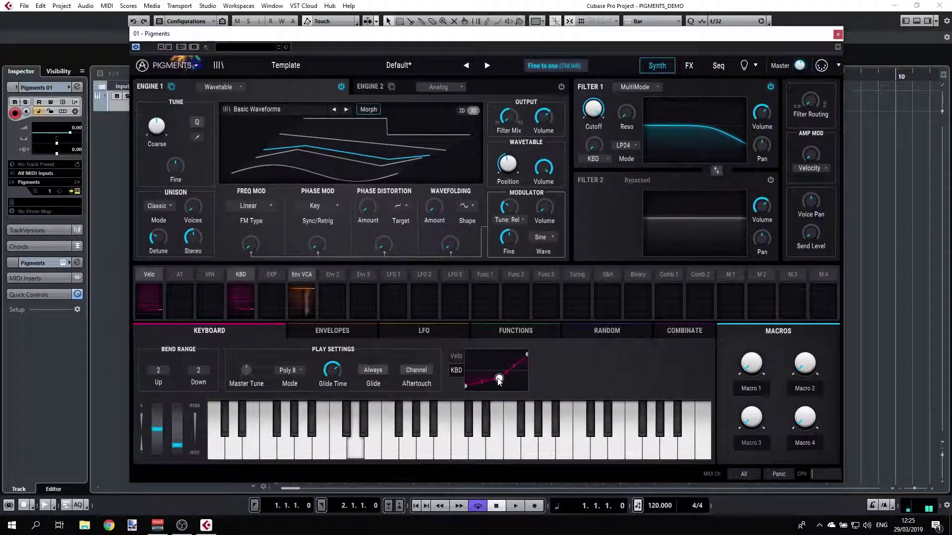
{"action": "double_click", "coordinate": [342, 366]}
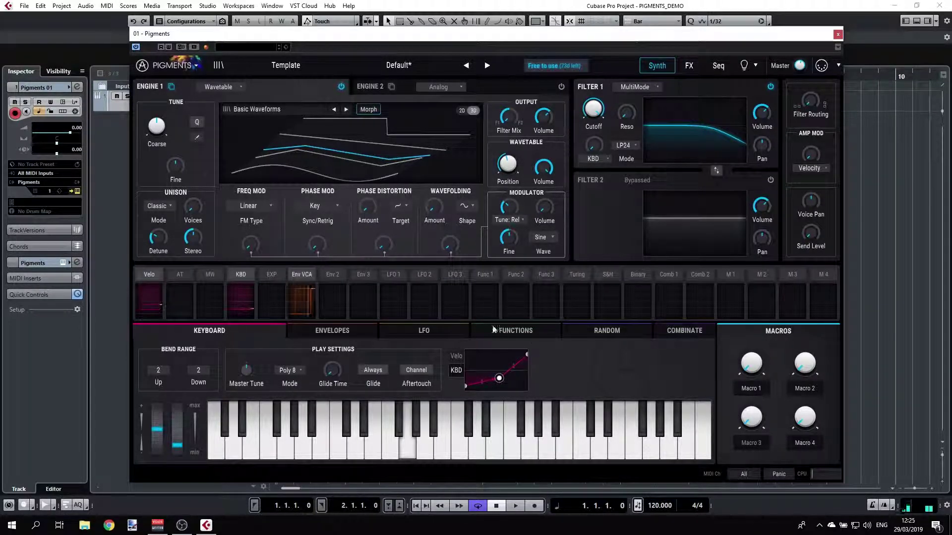
{"action": "left_click_drag", "start_coordinate": [500, 378], "coordinate": [492, 357]}
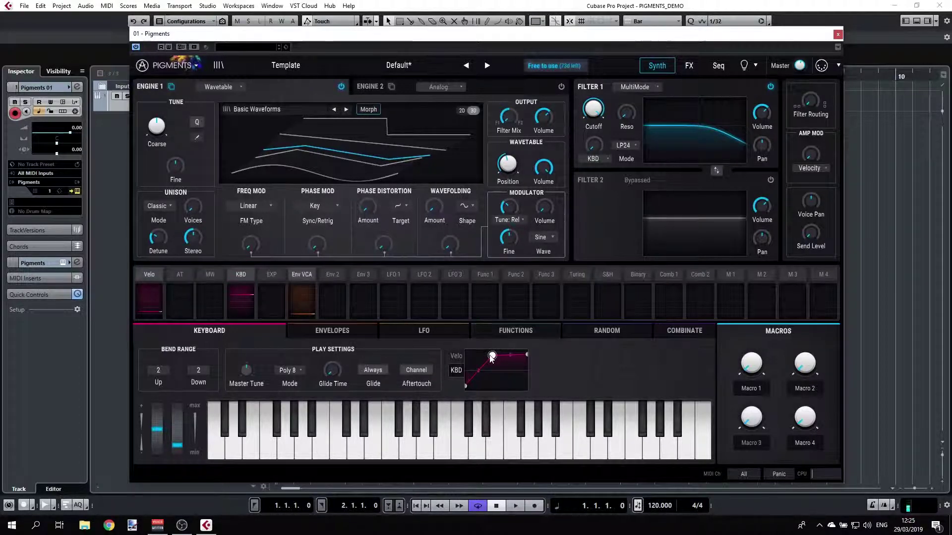
{"action": "left_click_drag", "start_coordinate": [492, 356], "coordinate": [492, 370]}
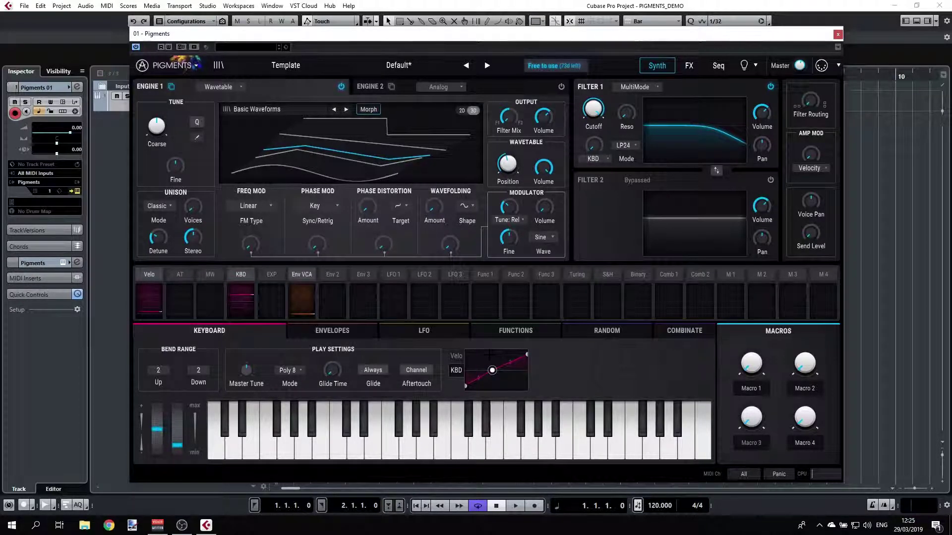
Lengthen the decay and release of the Env VCA envelope and lower its sustain slightly
{"action": "left_click", "coordinate": [355, 333]}
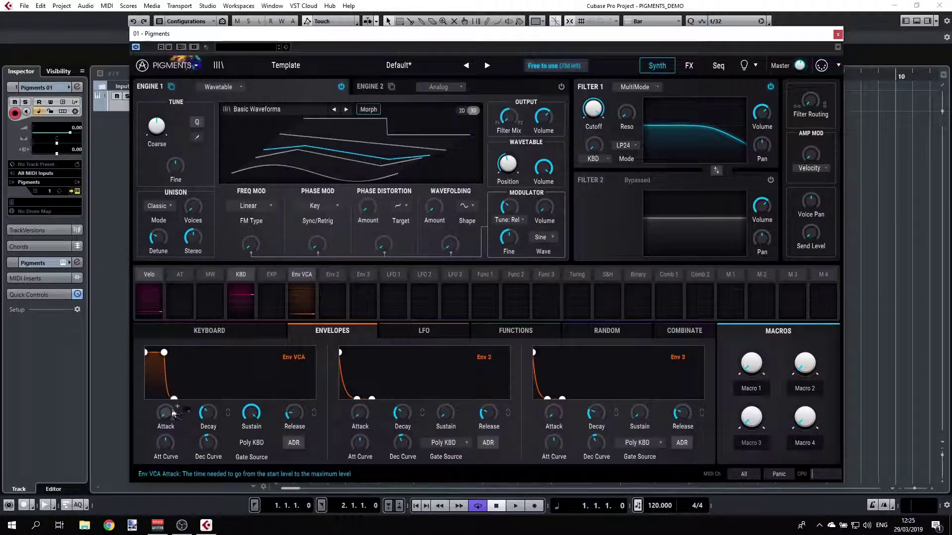
{"action": "mouse_move", "coordinate": [285, 414]}
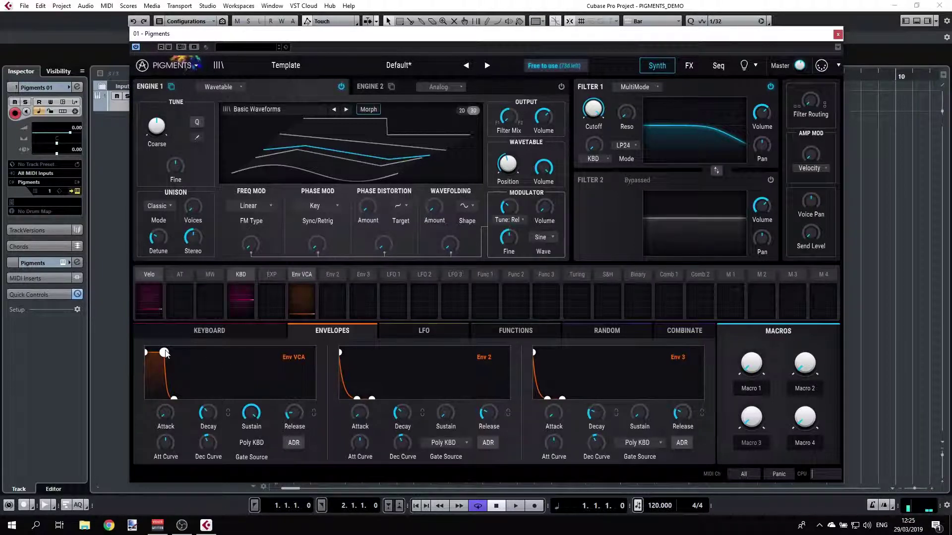
{"action": "left_click_drag", "start_coordinate": [165, 353], "coordinate": [192, 363]}
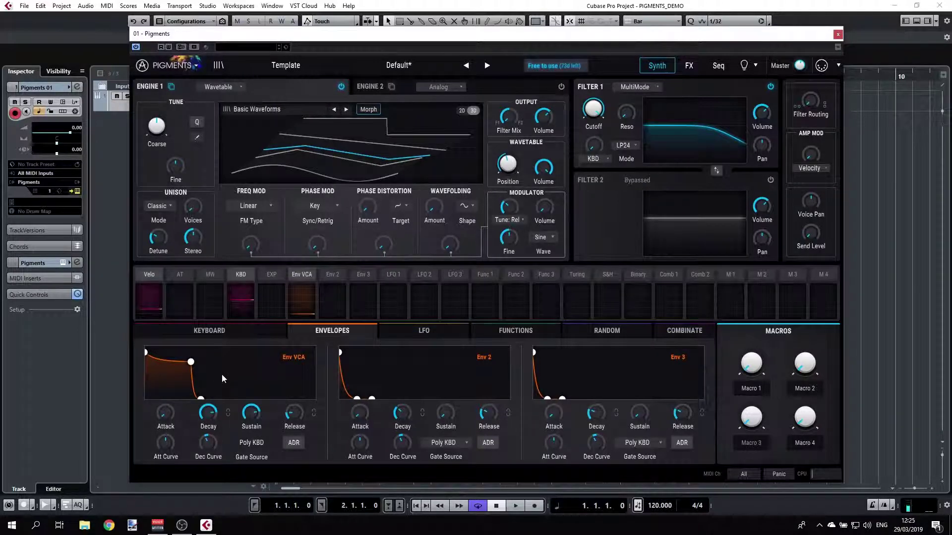
{"action": "mouse_move", "coordinate": [201, 399]}
{"action": "left_mouse_down"}
{"action": "mouse_move", "coordinate": [239, 398]}
{"action": "mouse_move", "coordinate": [218, 398]}
{"action": "left_mouse_up"}
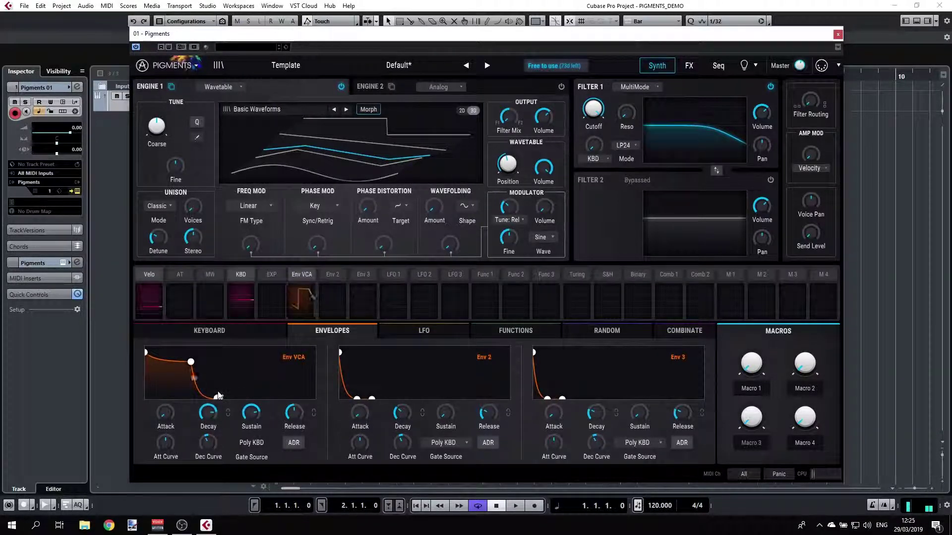
Try ADR mode on Env VCA, lengthen its decay slightly, and turn ADR off again
{"action": "left_click", "coordinate": [299, 443]}
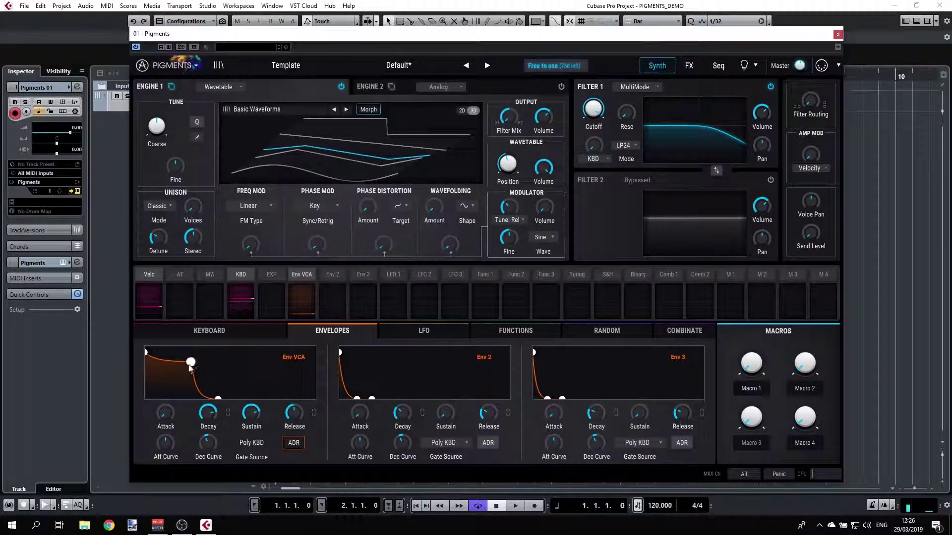
{"action": "left_click_drag", "start_coordinate": [190, 361], "coordinate": [194, 363]}
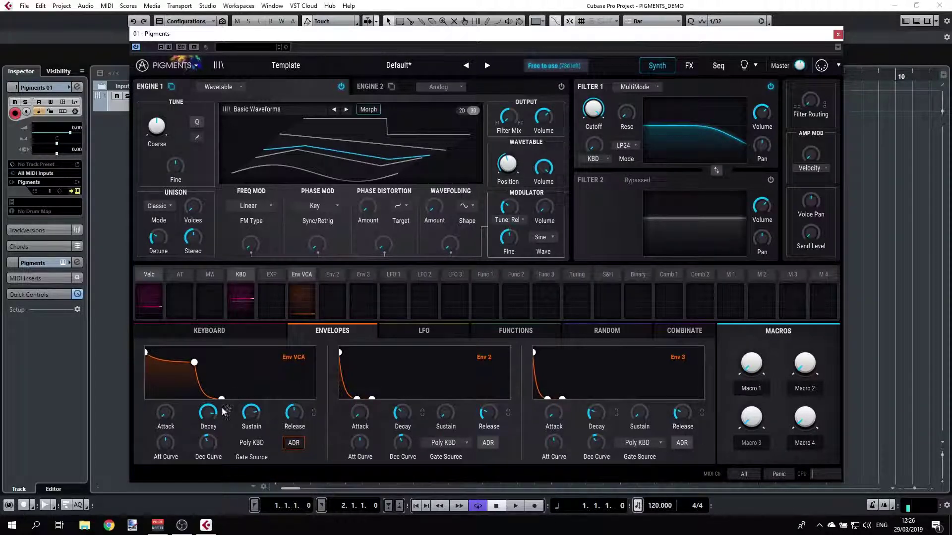
{"action": "left_click", "coordinate": [293, 444]}
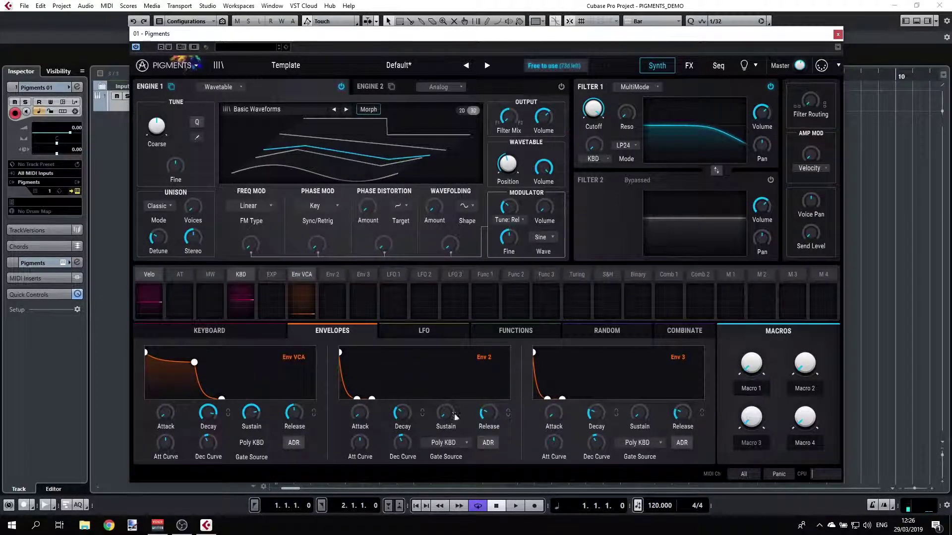
Set the Env 2 gate source to Seq Clock and raise the envelope's decay and sustain
{"action": "left_click", "coordinate": [451, 443]}
{"action": "left_click", "coordinate": [449, 443]}
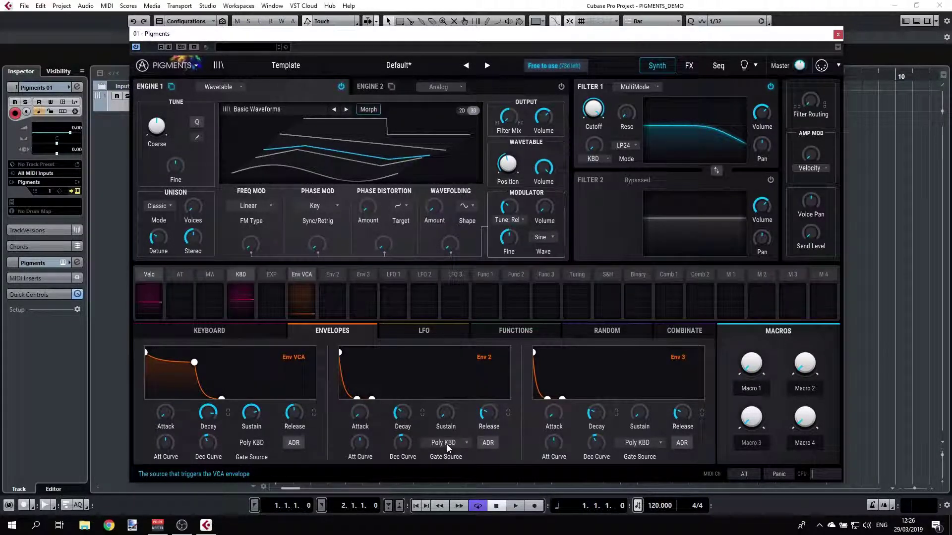
{"action": "left_click", "coordinate": [447, 444]}
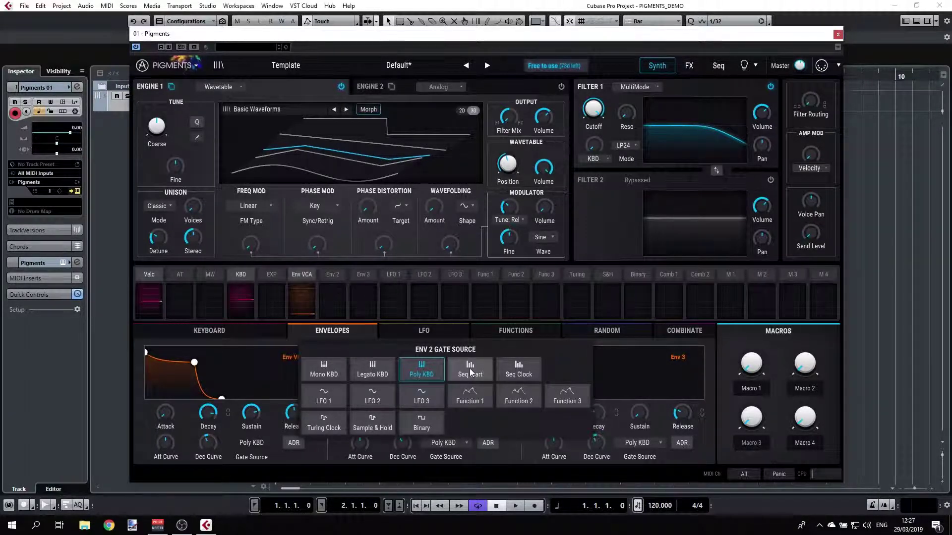
{"action": "left_click", "coordinate": [517, 371]}
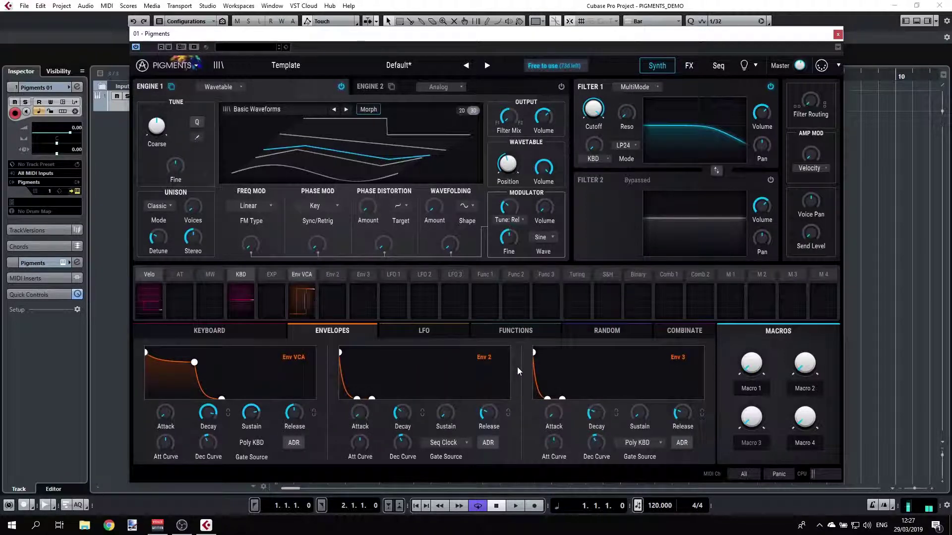
{"action": "left_click_drag", "start_coordinate": [356, 397], "coordinate": [368, 383]}
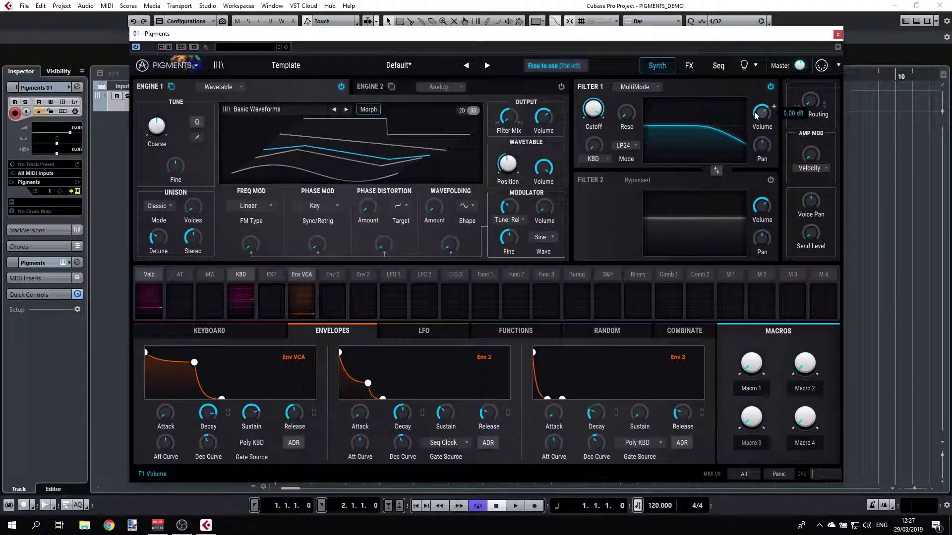
Add Env 2 as a modulator of the Filter 1 volume with an amount of 1.00 and raise Env 2's sustain
{"action": "left_click", "coordinate": [775, 110]}
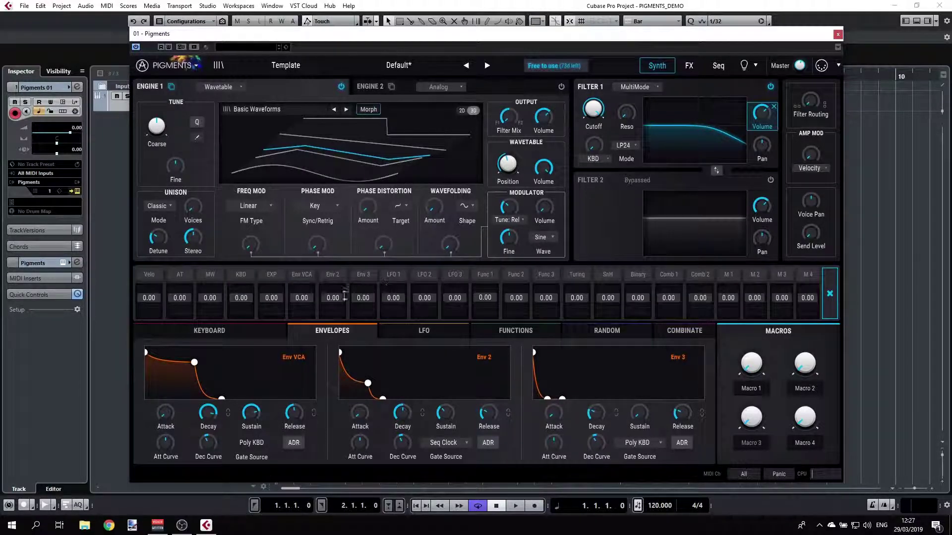
{"action": "left_click_drag", "start_coordinate": [345, 296], "coordinate": [345, 270]}
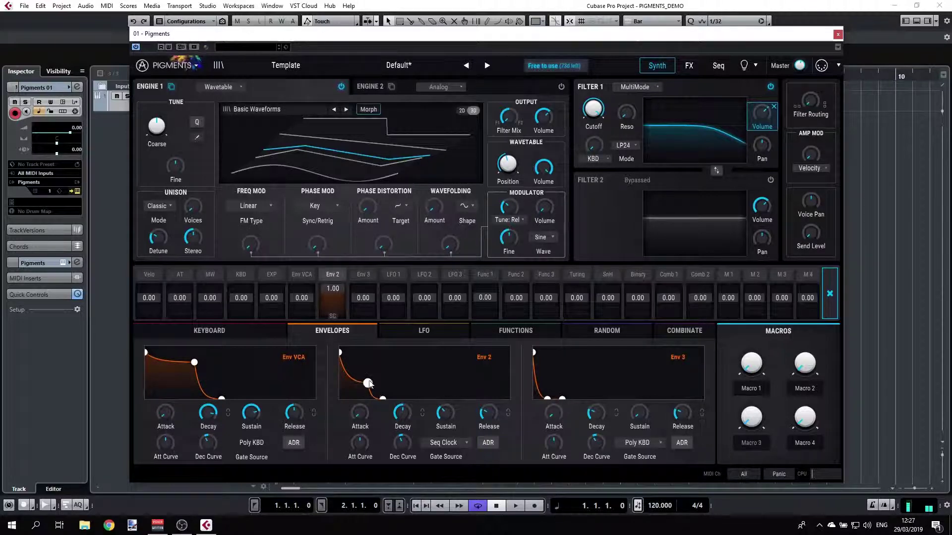
{"action": "left_click_drag", "start_coordinate": [368, 384], "coordinate": [368, 368]}
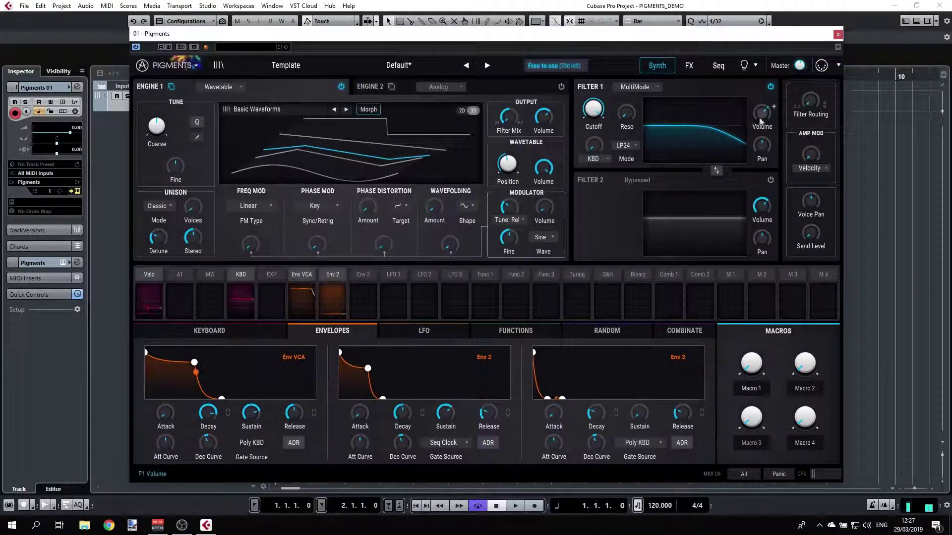
Lengthen Env 2's attack and remove Env 2 as a modulator of the Filter 1 volume
{"action": "left_click", "coordinate": [773, 106]}
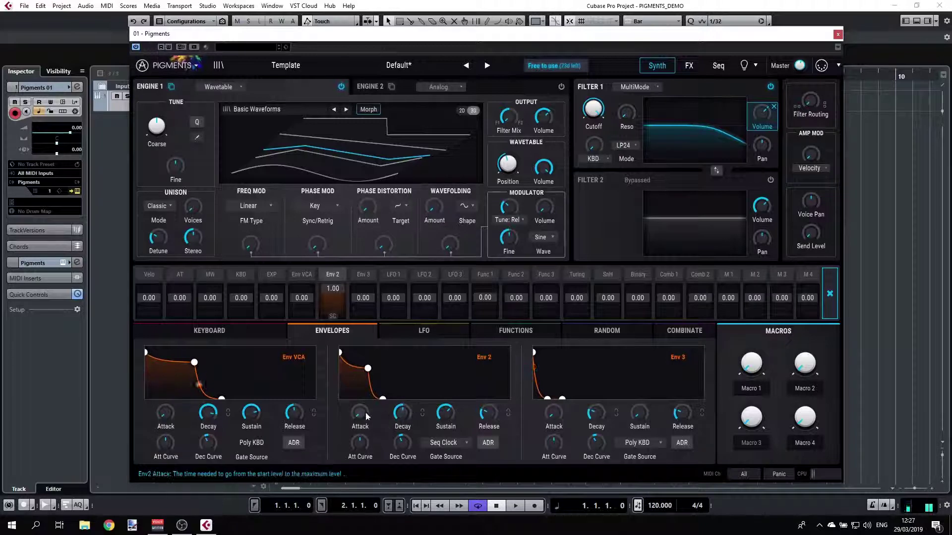
{"action": "left_click_drag", "start_coordinate": [360, 413], "coordinate": [360, 403]}
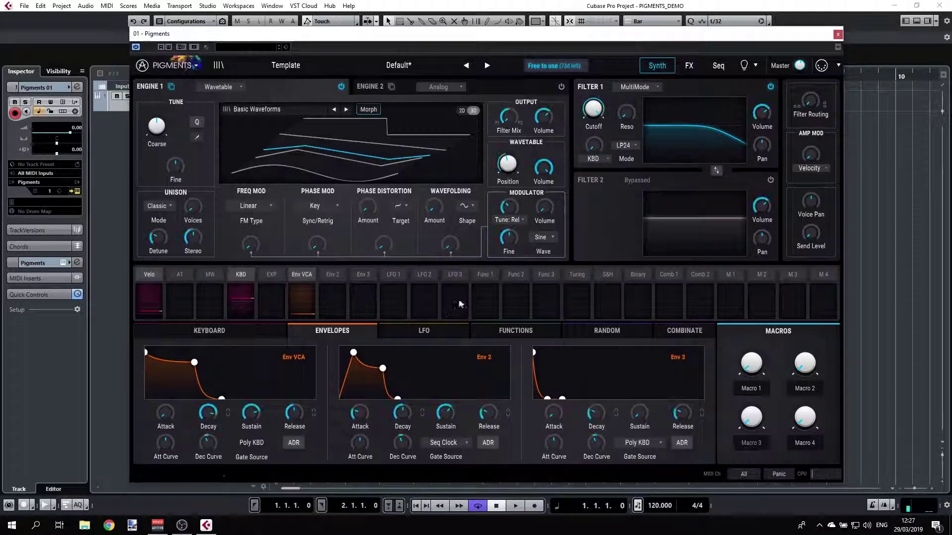
Add LFO 2 as a modulator of the LFO 1 waveform with an amount of 0.49 and leave the modulation editing
{"action": "left_click", "coordinate": [437, 329]}
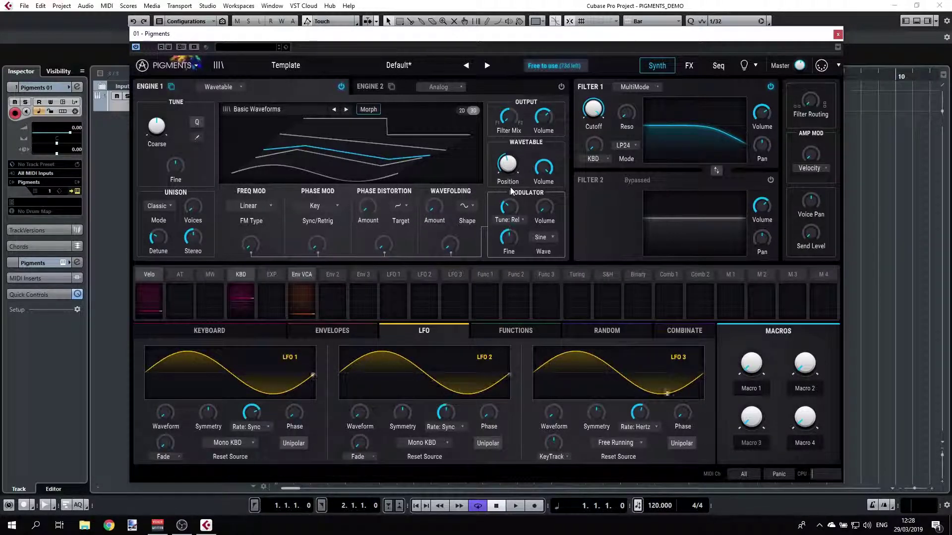
{"action": "mouse_move", "coordinate": [514, 156]}
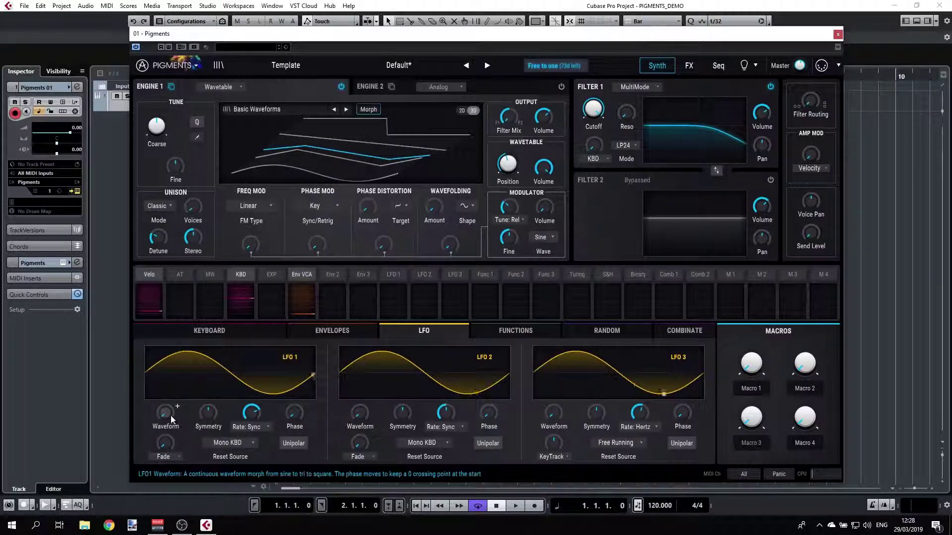
{"action": "mouse_move", "coordinate": [166, 414]}
{"action": "left_mouse_down"}
{"action": "mouse_move", "coordinate": [166, 369]}
{"action": "mouse_move", "coordinate": [168, 412]}
{"action": "left_mouse_up"}
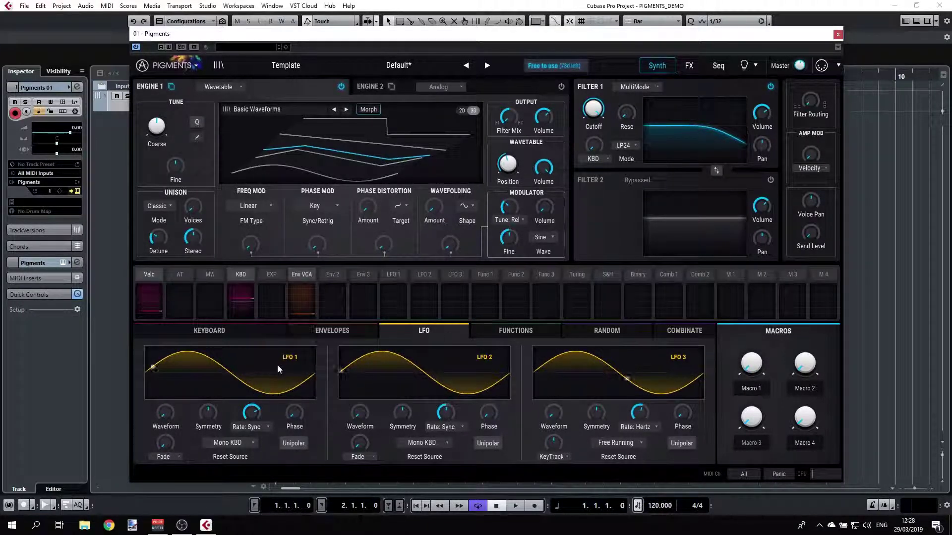
{"action": "left_click", "coordinate": [178, 407]}
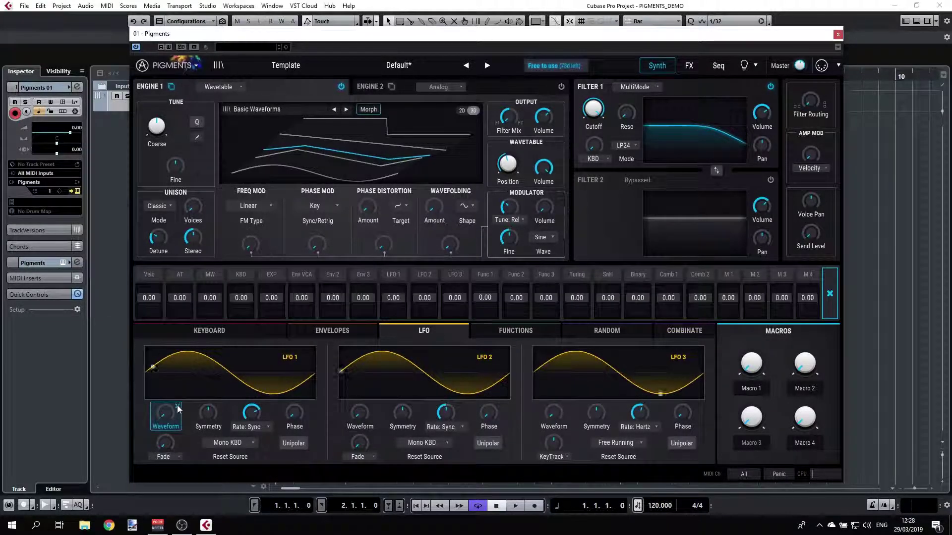
{"action": "left_click_drag", "start_coordinate": [425, 297], "coordinate": [424, 277]}
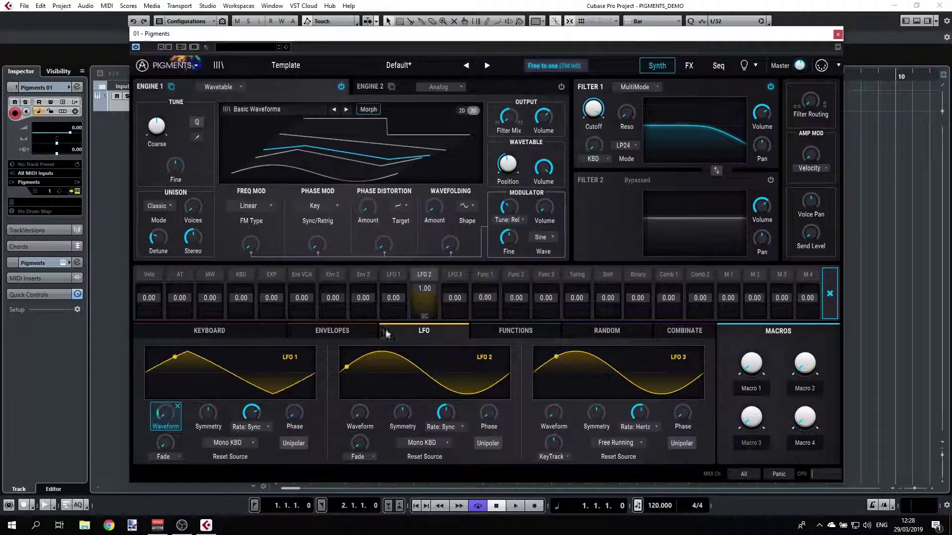
{"action": "left_click_drag", "start_coordinate": [425, 298], "coordinate": [424, 309]}
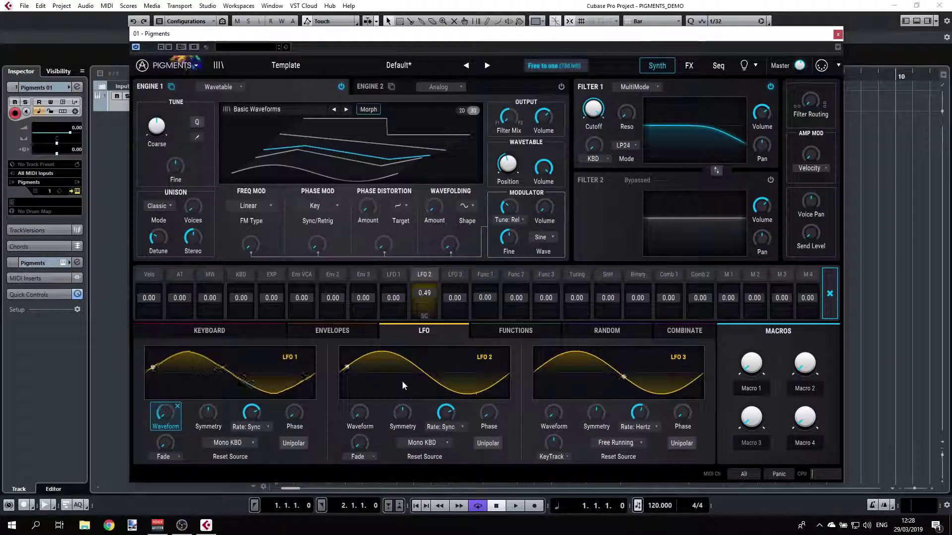
{"action": "left_click", "coordinate": [194, 416]}
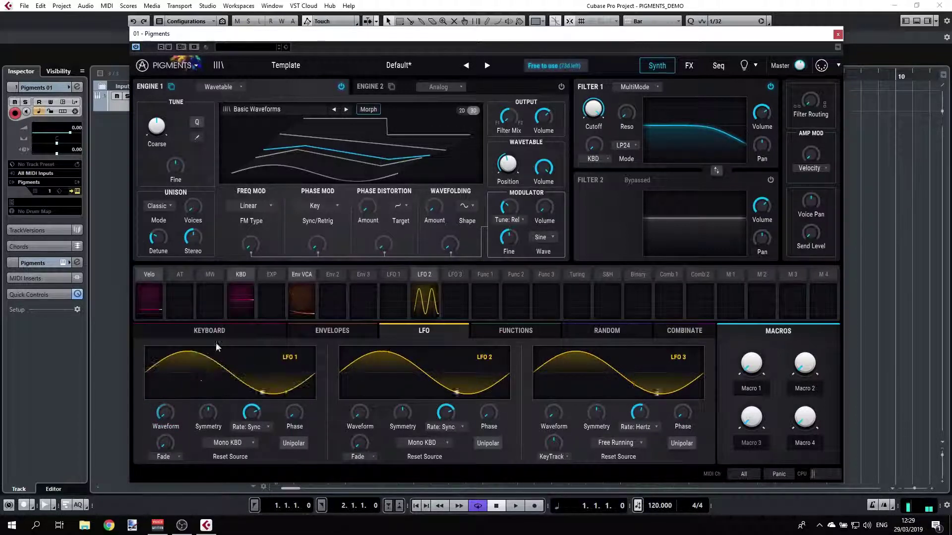
Route LFO 1 to the Filter 1 cutoff with an amount of -0.50 and to its resonance with 0.58
{"action": "left_click", "coordinate": [393, 278]}
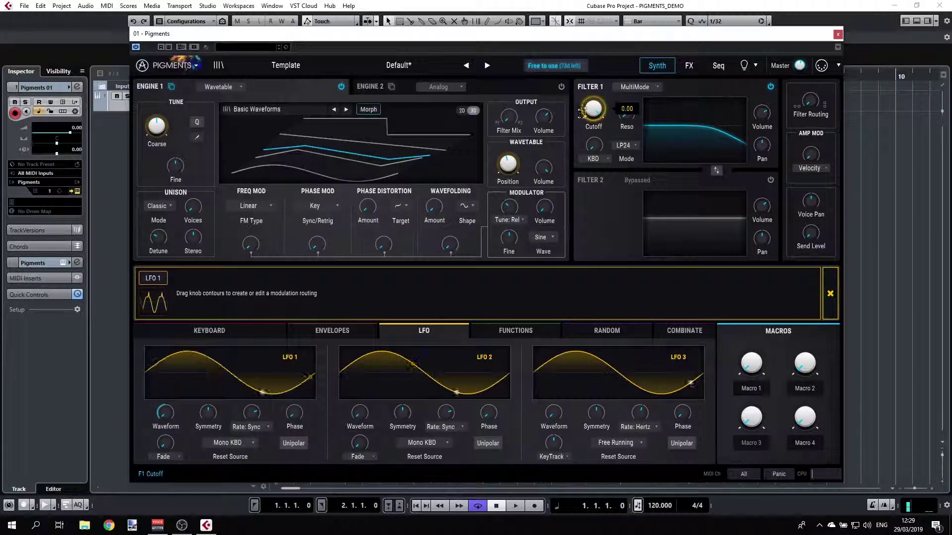
{"action": "left_click_drag", "start_coordinate": [593, 111], "coordinate": [619, 111]}
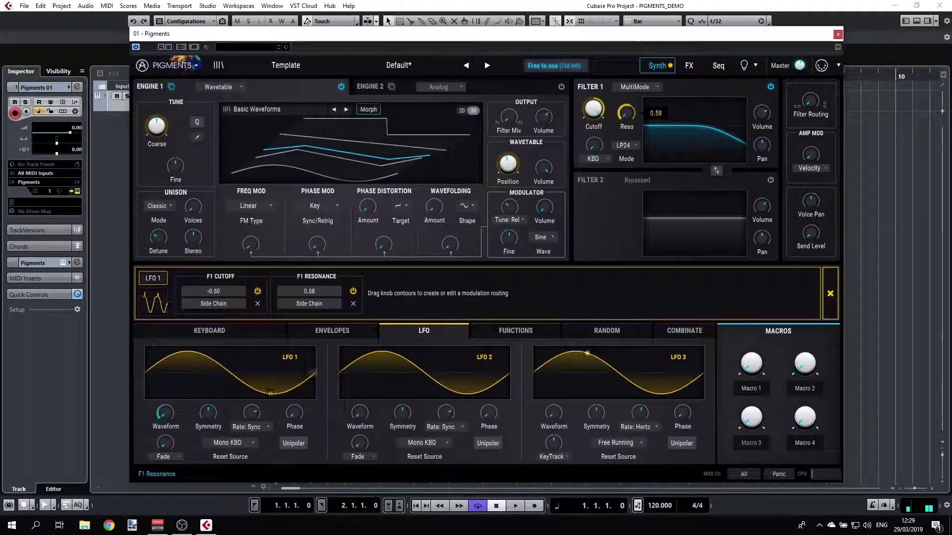
Raise the Filter 1 resonance and remove the LFO 1 modulation routing from it
{"action": "double_click", "coordinate": [626, 112]}
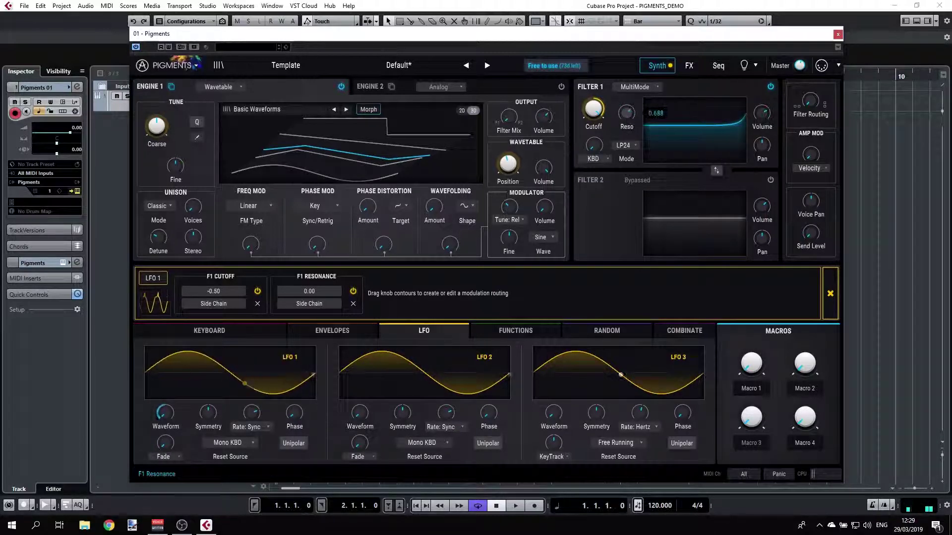
{"action": "left_click_drag", "start_coordinate": [627, 116], "coordinate": [611, 147]}
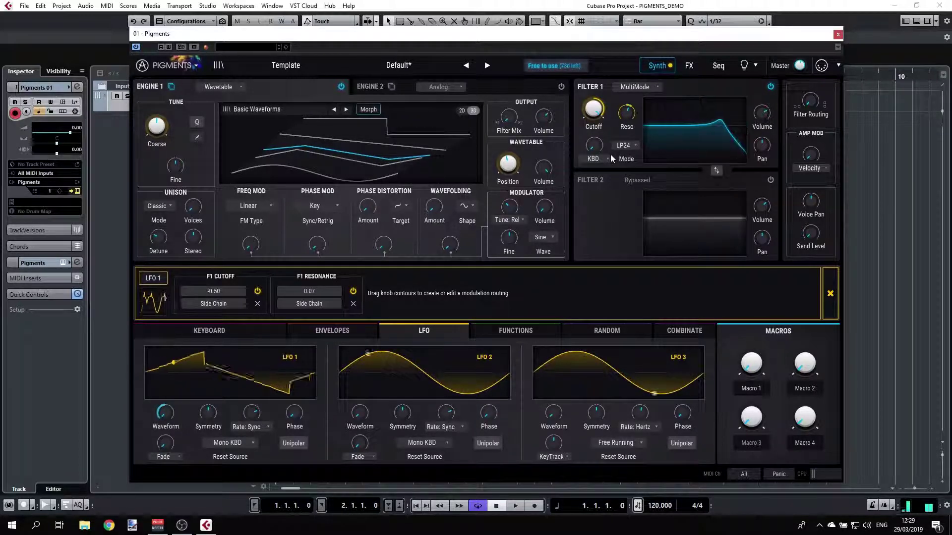
{"action": "left_click", "coordinate": [353, 303]}
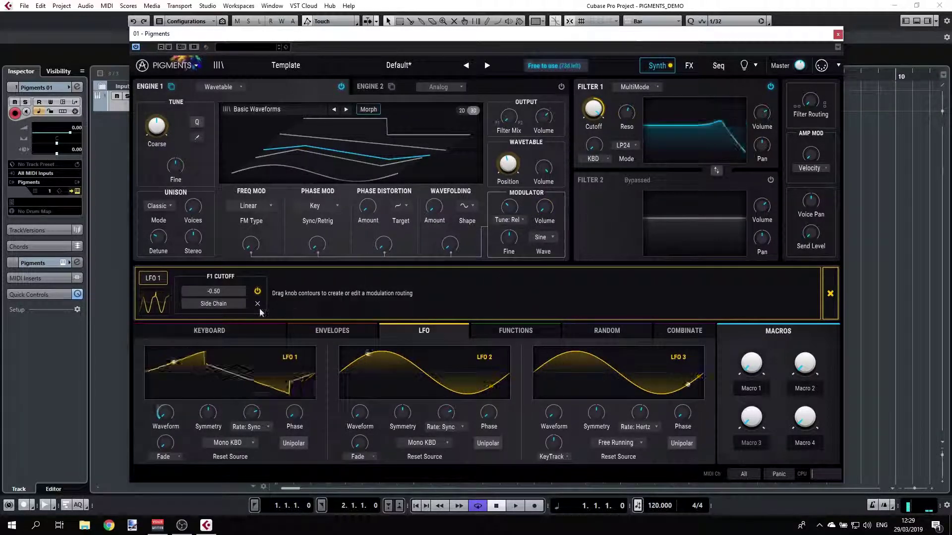
Remove the LFO 1 routing from the Filter 1 cutoff and the LFO 2 modulation from the LFO 1 waveform
{"action": "left_click", "coordinate": [258, 304]}
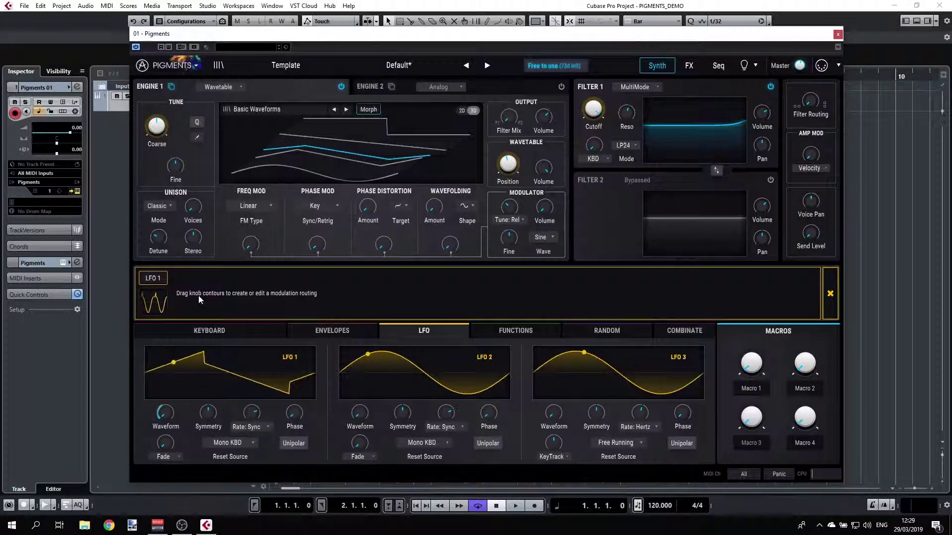
{"action": "left_click", "coordinate": [830, 295]}
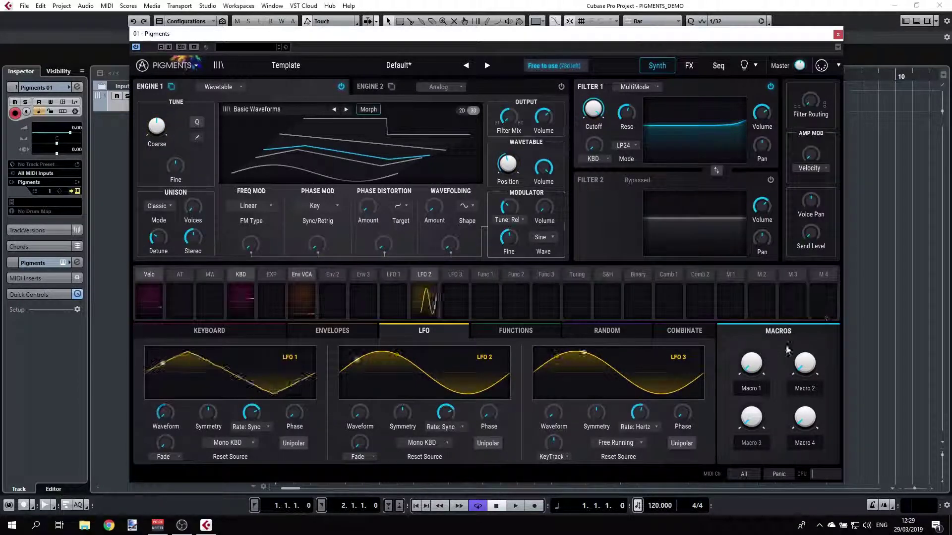
{"action": "left_click", "coordinate": [177, 405]}
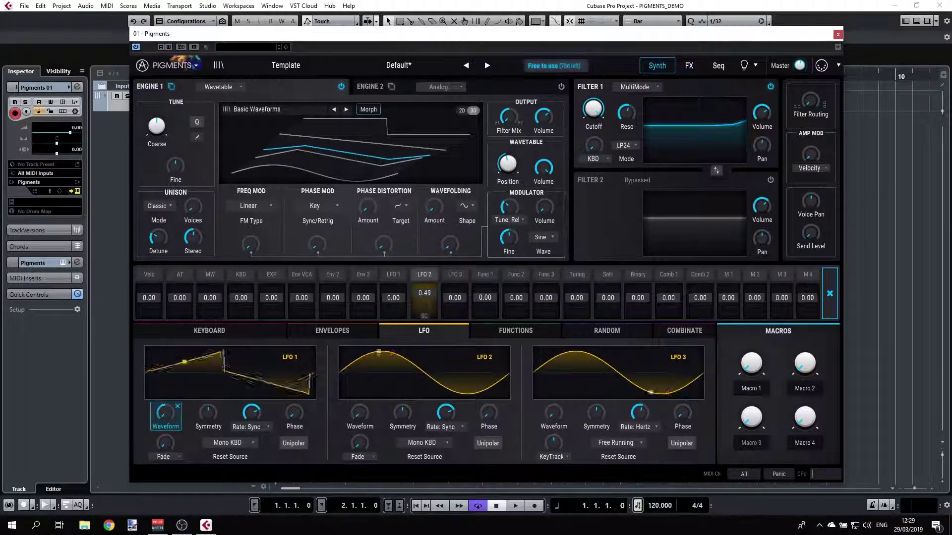
{"action": "double_click", "coordinate": [416, 298]}
{"action": "left_click", "coordinate": [178, 405]}
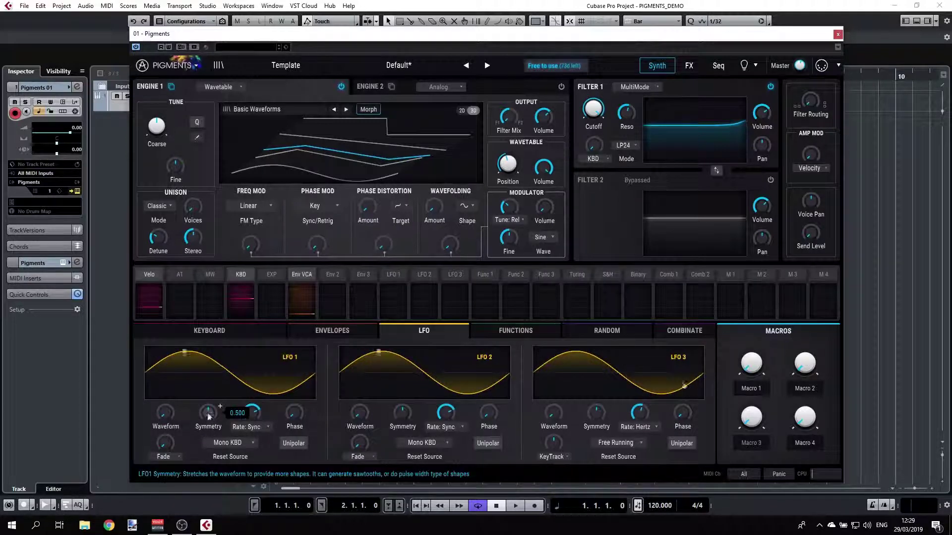
Raise the LFO 1 symmetry slightly and route LFO 1 to the Filter 1 cutoff with an amount of 0.24
{"action": "mouse_move", "coordinate": [212, 415]}
{"action": "left_mouse_down"}
{"action": "mouse_move", "coordinate": [220, 401]}
{"action": "mouse_move", "coordinate": [220, 415]}
{"action": "left_mouse_up"}
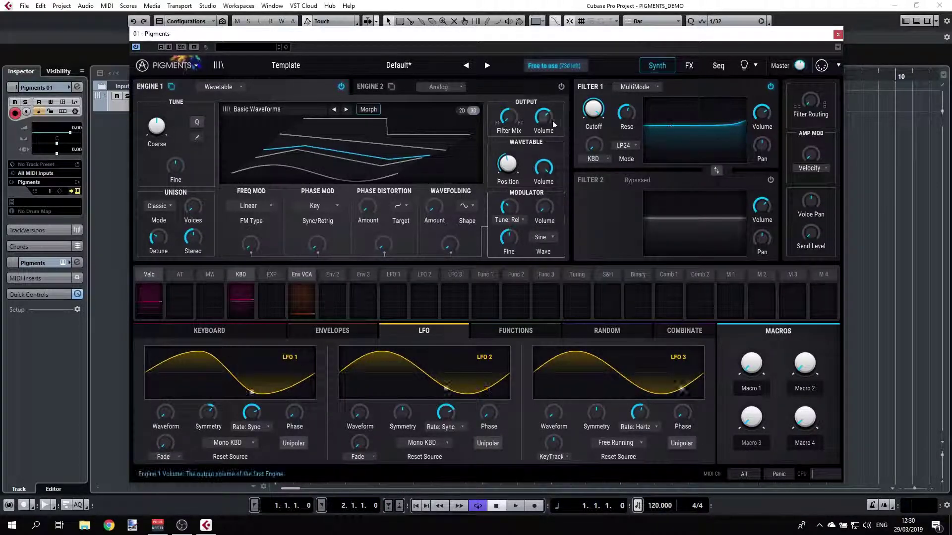
{"action": "mouse_move", "coordinate": [599, 113]}
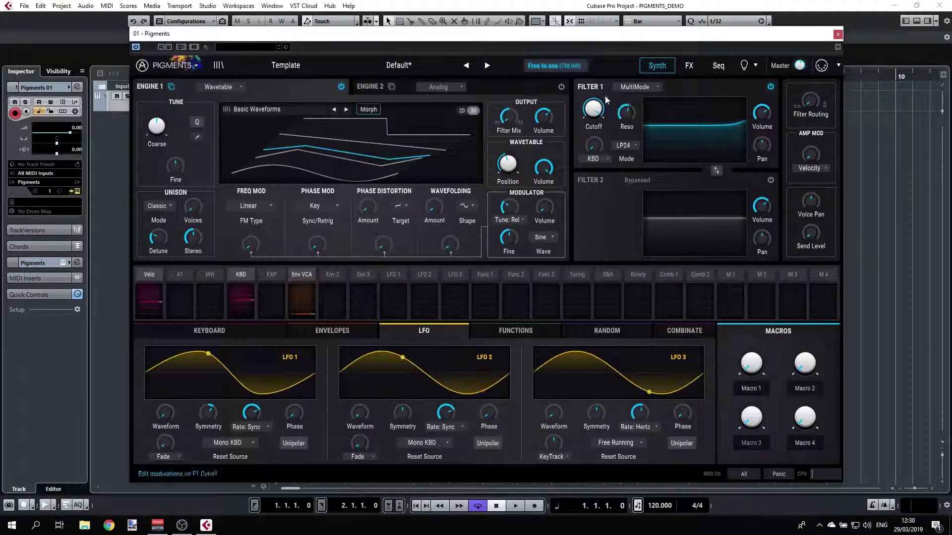
{"action": "left_click", "coordinate": [604, 98]}
{"action": "left_click_drag", "start_coordinate": [404, 296], "coordinate": [404, 268]}
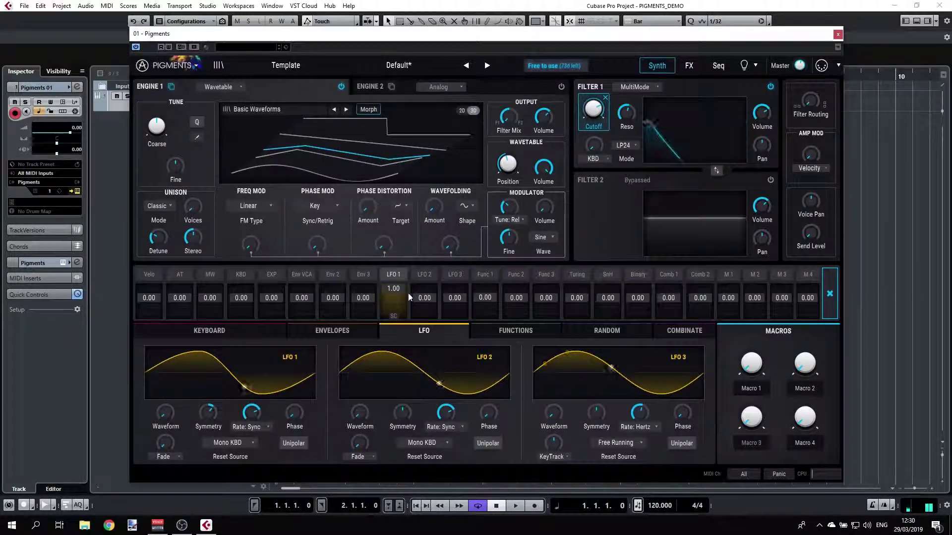
{"action": "left_click_drag", "start_coordinate": [393, 293], "coordinate": [393, 315]}
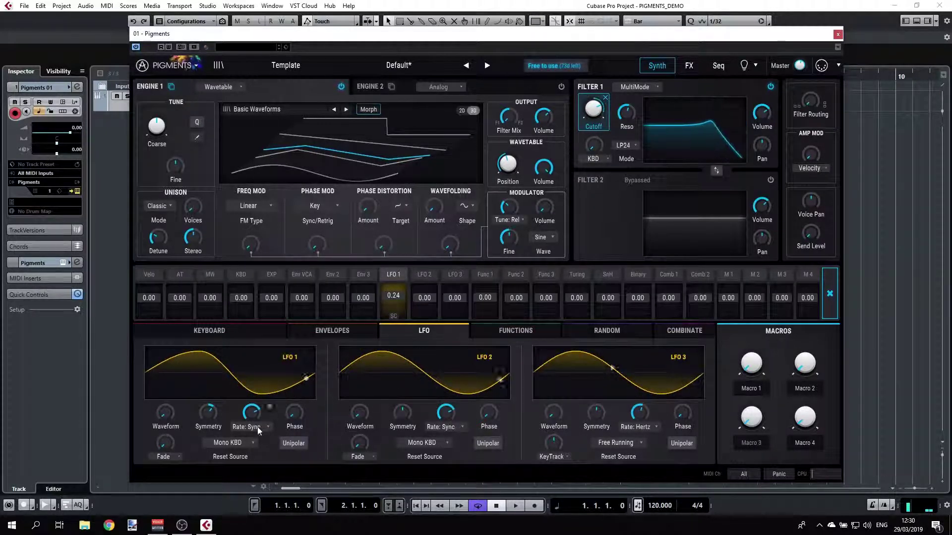
Slow the LFO 1 synced rate to 1/1, and switch its rate type to Hertz with an adjusted rate
{"action": "mouse_move", "coordinate": [270, 408]}
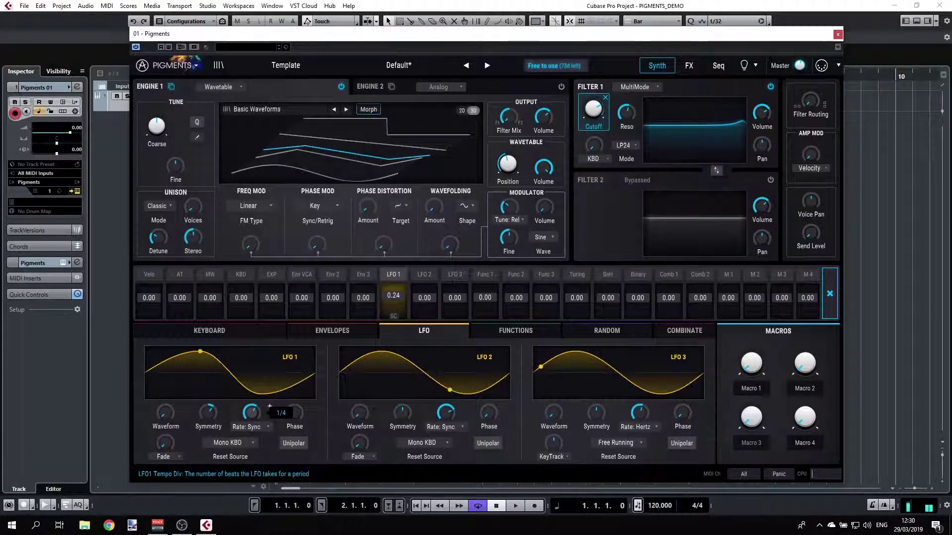
{"action": "scroll", "coordinate": [269, 407], "scroll_direction": "down", "scroll_amount": 2}
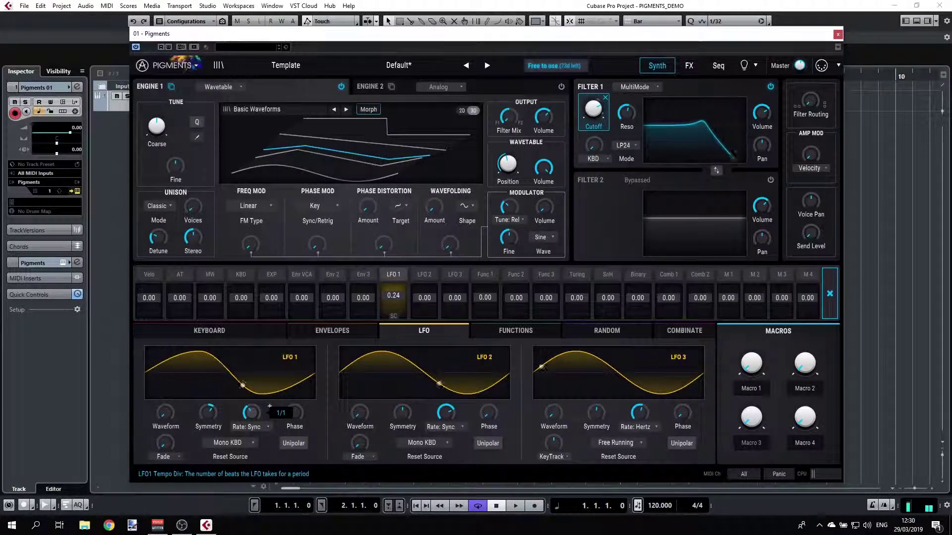
{"action": "left_click", "coordinate": [253, 428]}
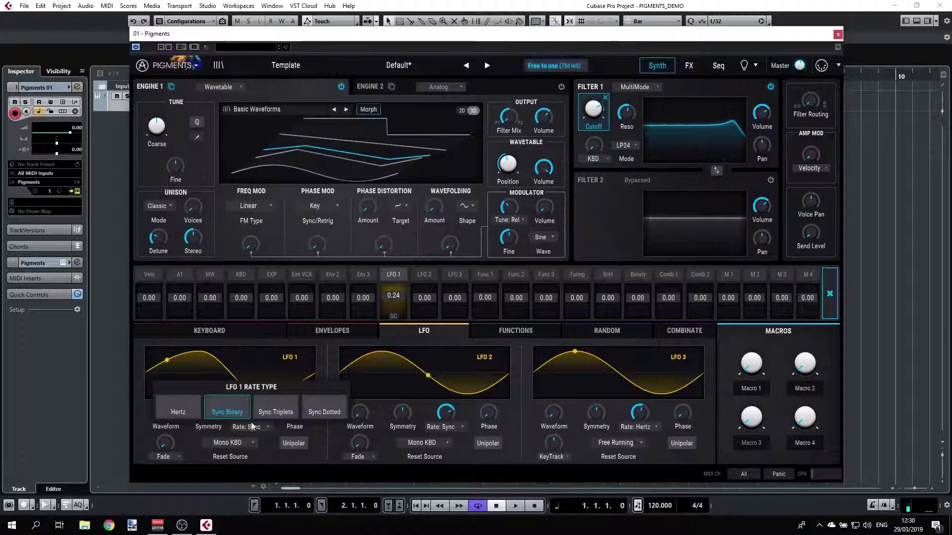
{"action": "left_click", "coordinate": [182, 404]}
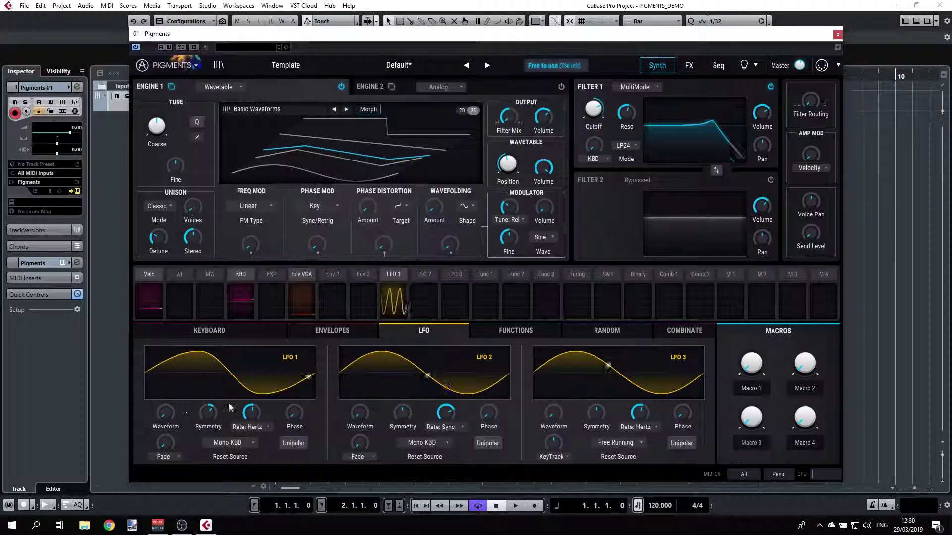
{"action": "left_click_drag", "start_coordinate": [250, 414], "coordinate": [269, 406]}
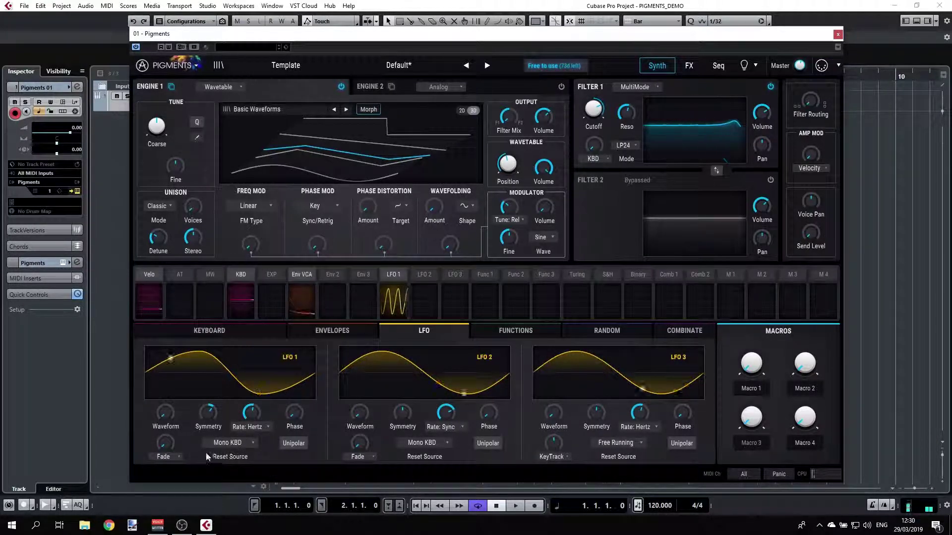
Add a fade-in to LFO 1, trying a fade time of about 1.97 s before shortening it
{"action": "mouse_move", "coordinate": [162, 445]}
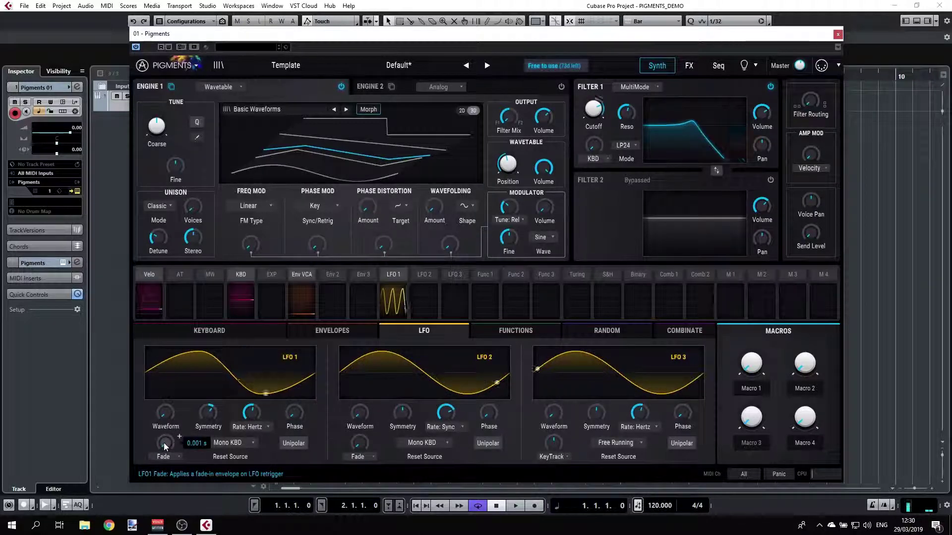
{"action": "left_click_drag", "start_coordinate": [164, 442], "coordinate": [163, 442]}
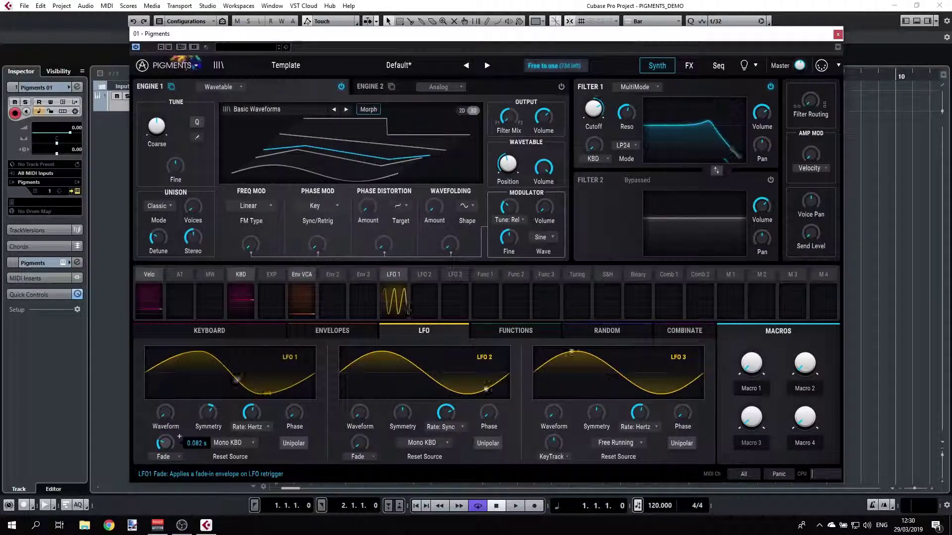
{"action": "left_click_drag", "start_coordinate": [180, 436], "coordinate": [162, 449]}
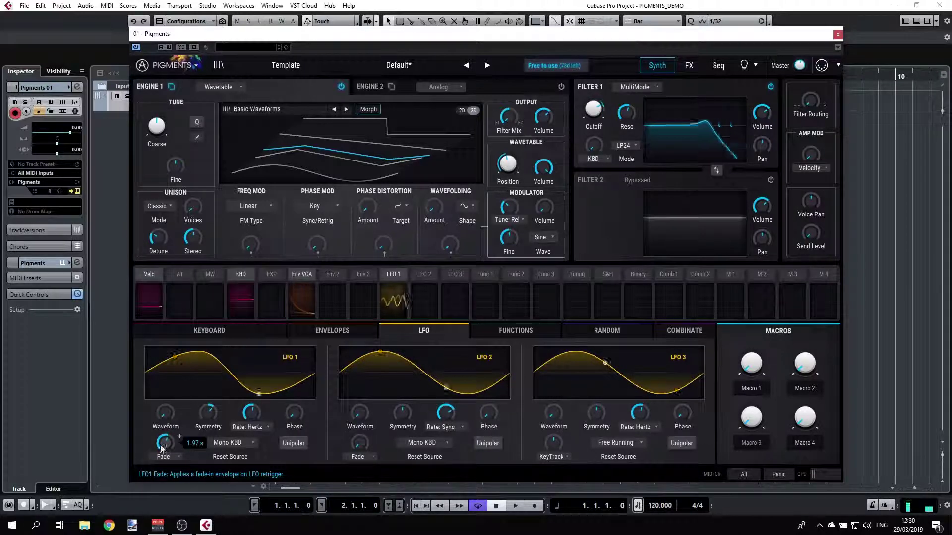
{"action": "left_click_drag", "start_coordinate": [162, 447], "coordinate": [163, 464]}
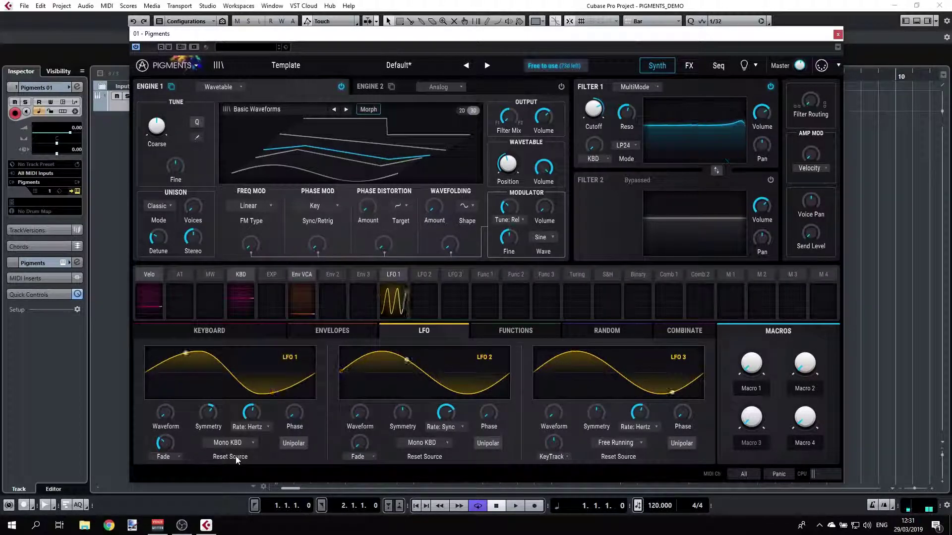
Examine the available reset sources for LFO 1 without changing the Mono KBD selection
{"action": "left_click", "coordinate": [243, 441]}
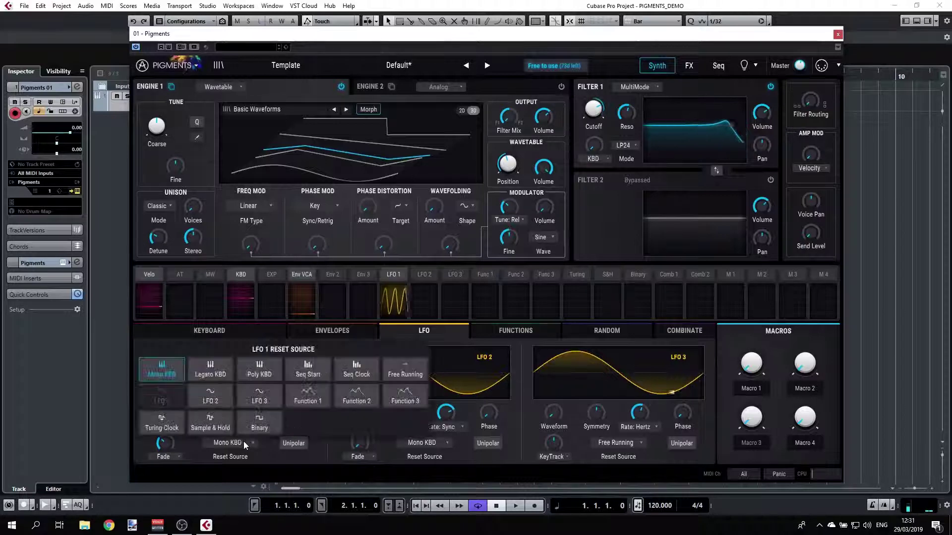
{"action": "left_click", "coordinate": [243, 441]}
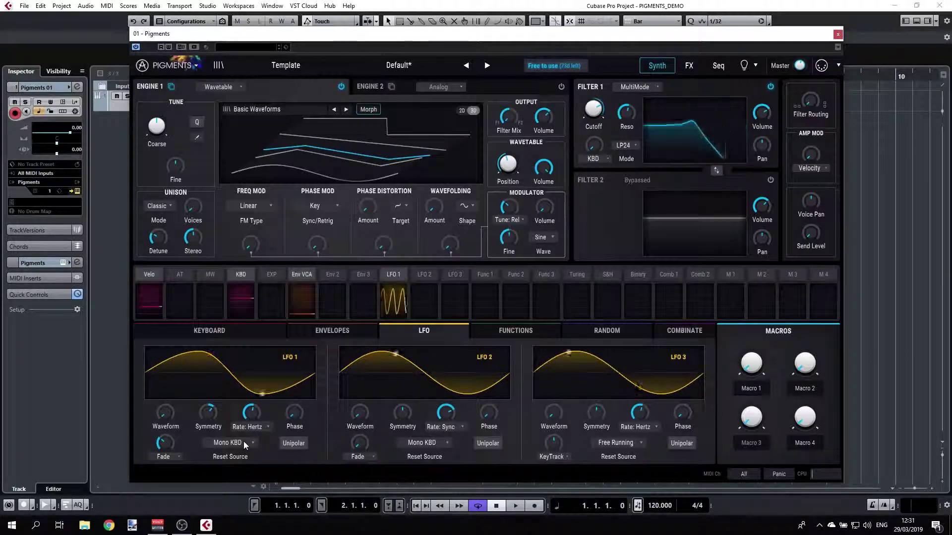
{"action": "left_click", "coordinate": [243, 442]}
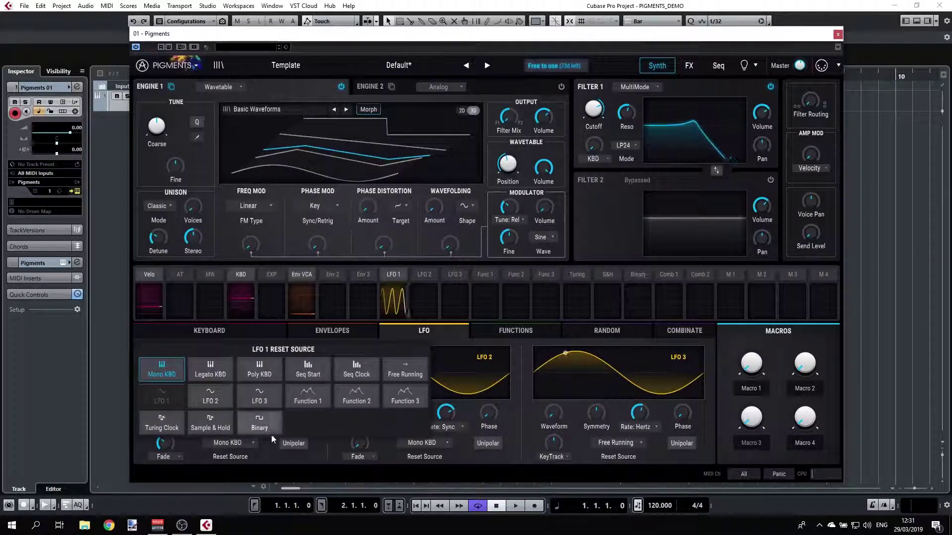
{"action": "left_click", "coordinate": [273, 459]}
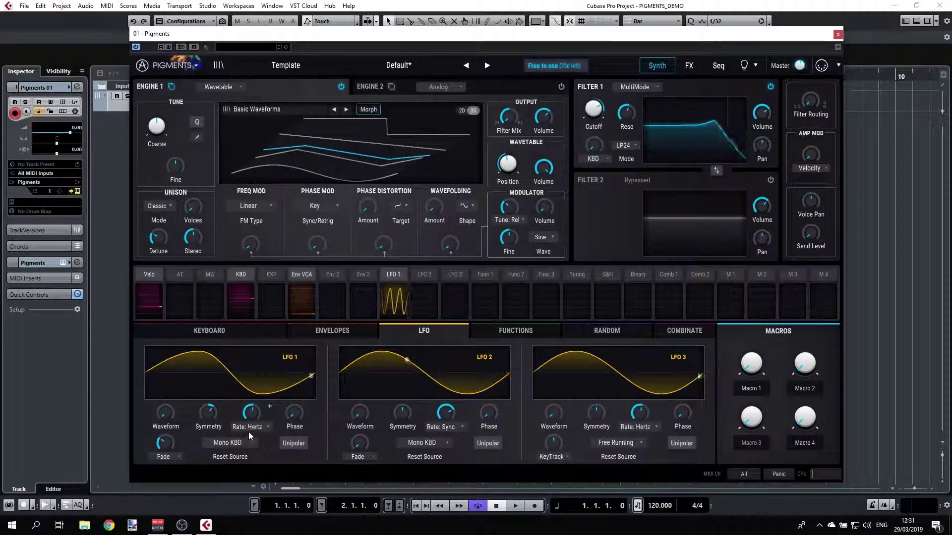
Increase the LFO 1 phase offset and switch the LFO's output to unipolar, comparing it with bipolar
{"action": "mouse_move", "coordinate": [293, 413]}
{"action": "left_mouse_down"}
{"action": "mouse_move", "coordinate": [294, 399]}
{"action": "mouse_move", "coordinate": [306, 406]}
{"action": "left_mouse_up"}
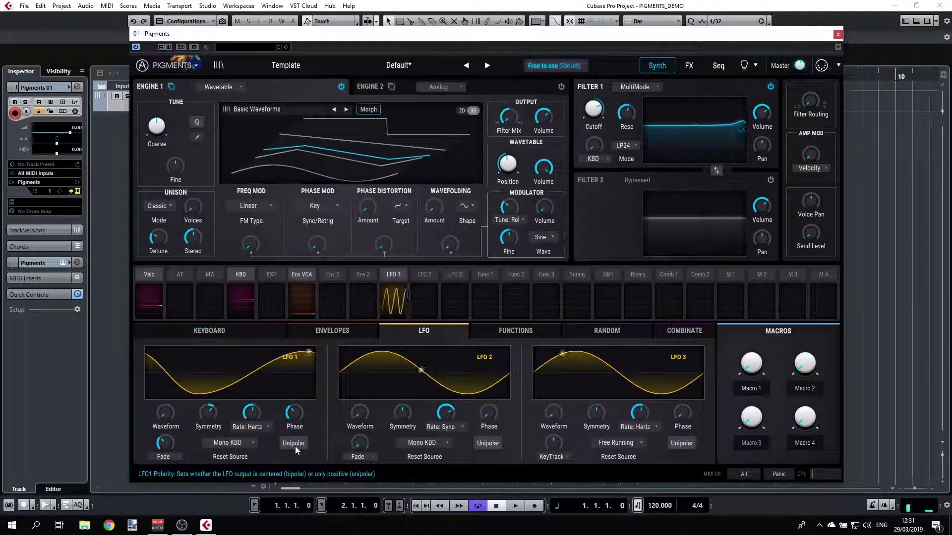
{"action": "left_click", "coordinate": [294, 444]}
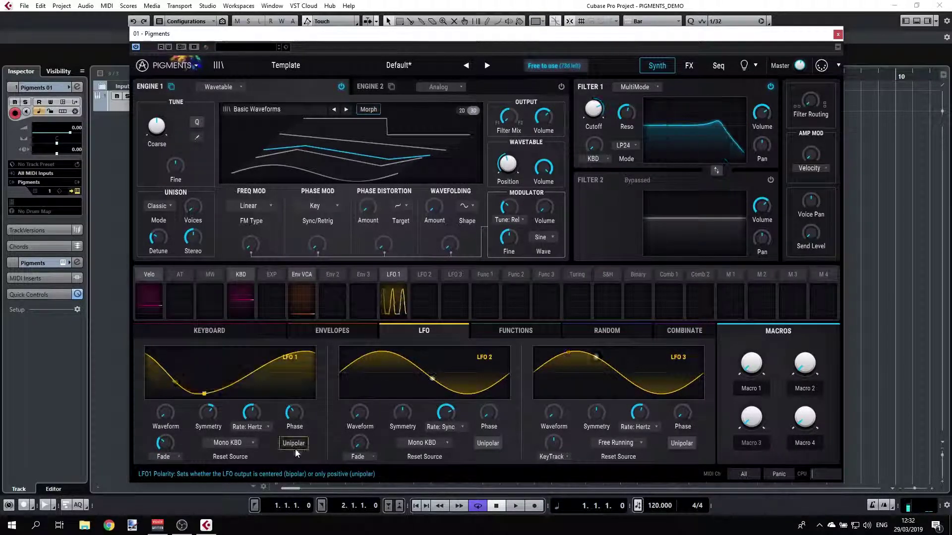
{"action": "left_click", "coordinate": [295, 446]}
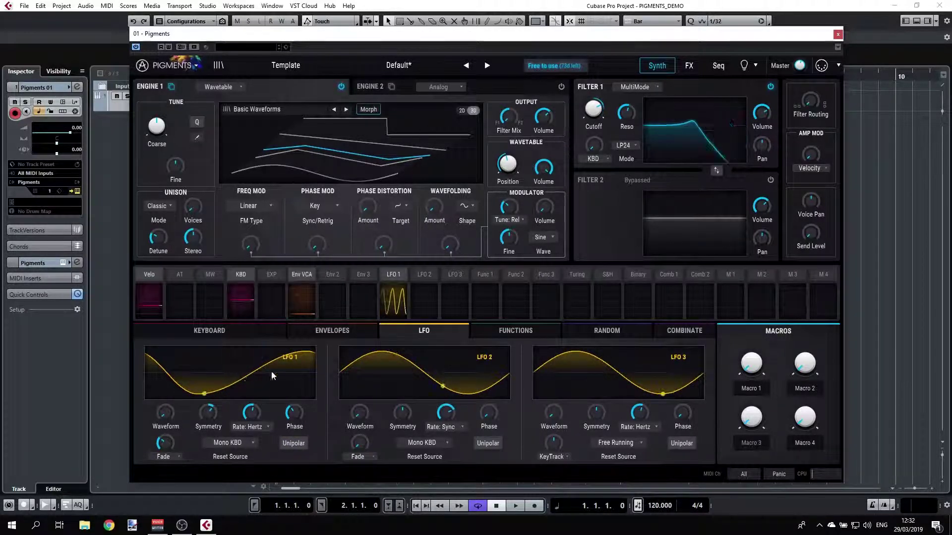
{"action": "left_click", "coordinate": [292, 448]}
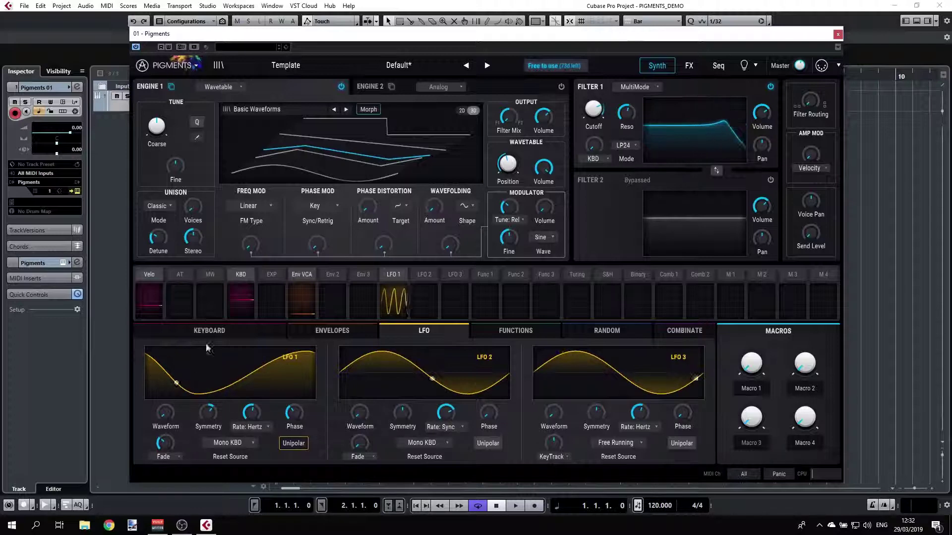
Add LFO 1 as a modulator of the Engine 1 wavetable position with an amount of 0.56
{"action": "mouse_move", "coordinate": [506, 171]}
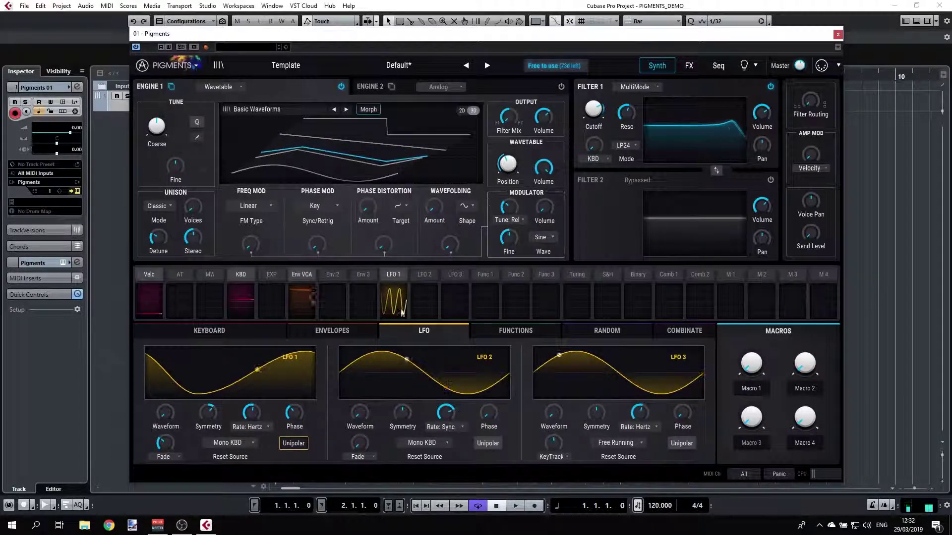
{"action": "left_click", "coordinate": [522, 152]}
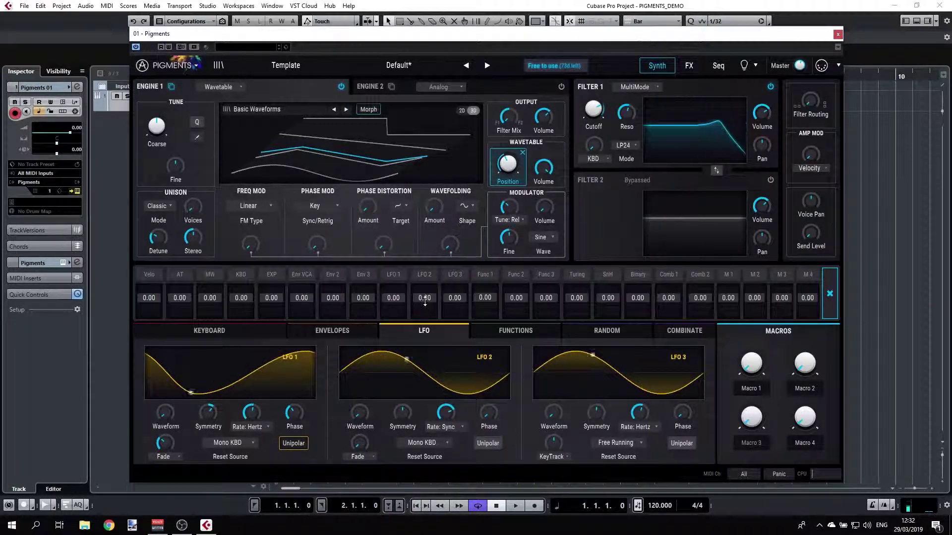
{"action": "left_click_drag", "start_coordinate": [395, 298], "coordinate": [394, 277]}
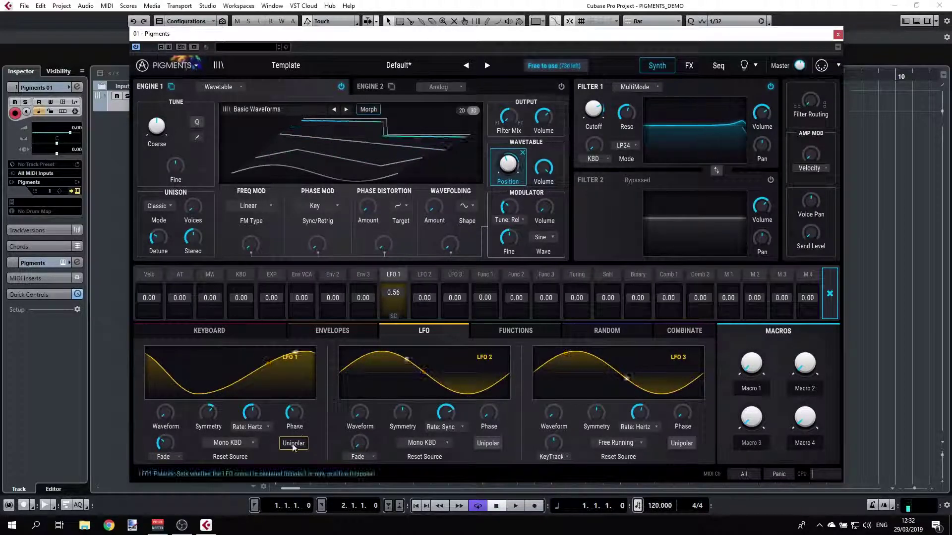
Reset the LFO 1 amount on the wavetable position, set it to -0.17 and return LFO 1 to bipolar output
{"action": "mouse_move", "coordinate": [507, 162]}
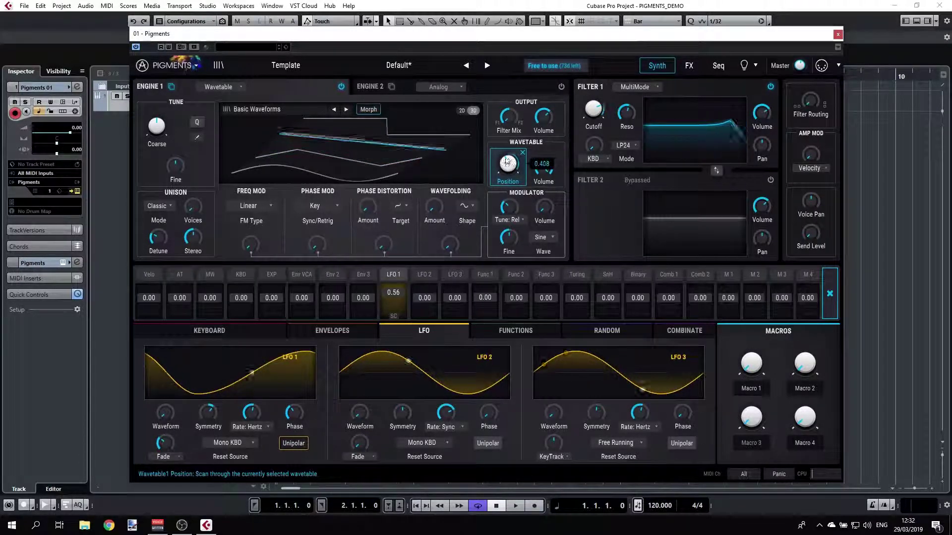
{"action": "double_click", "coordinate": [393, 295]}
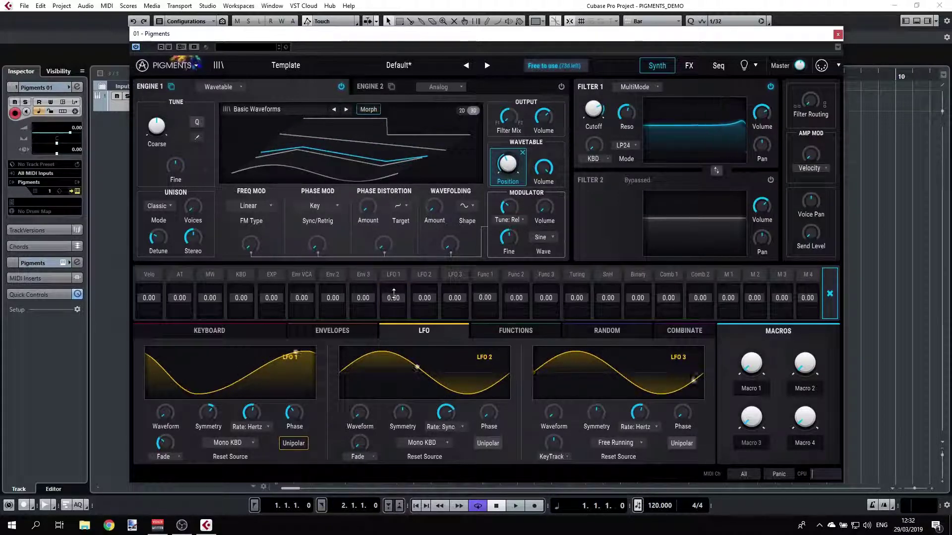
{"action": "left_click_drag", "start_coordinate": [393, 295], "coordinate": [394, 299]}
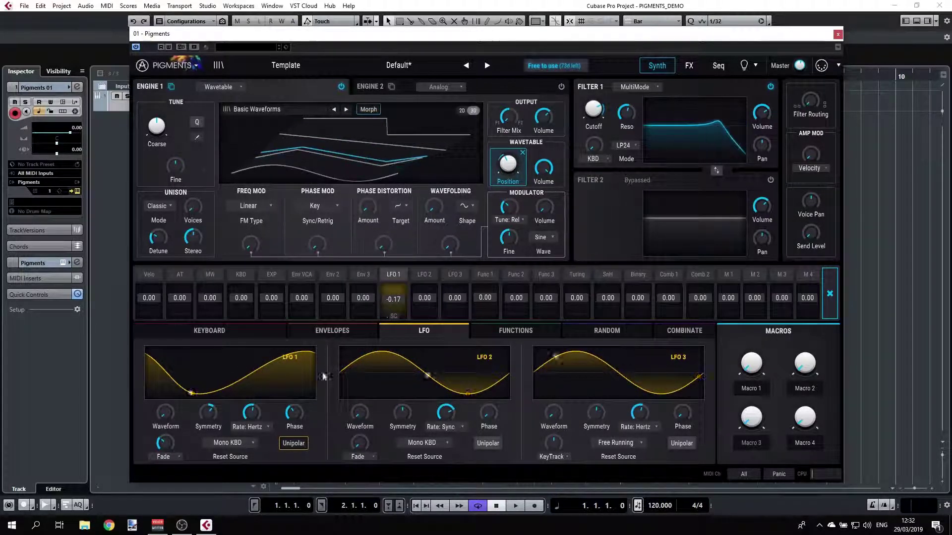
{"action": "left_click", "coordinate": [294, 443]}
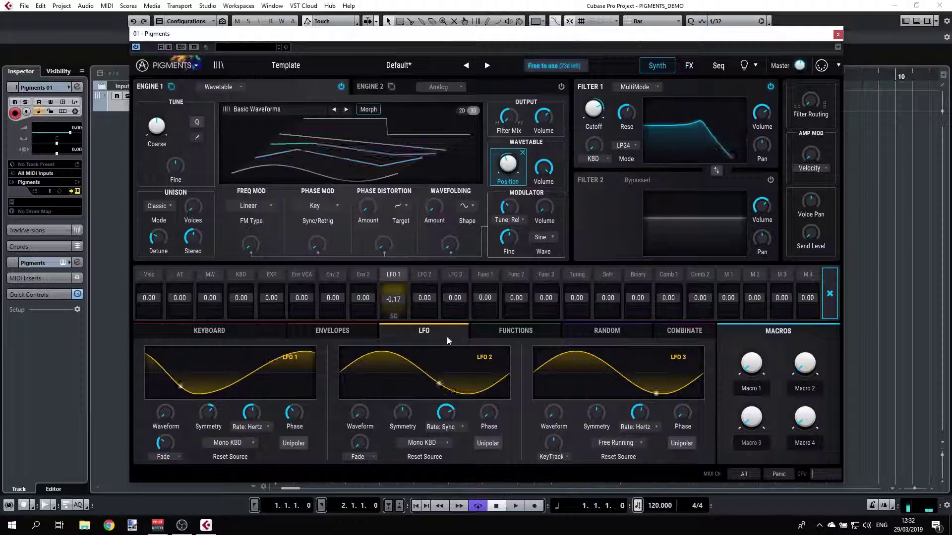
Shape Function 1 into a zigzag of peaks and valleys, including points at about time 0.345, level 0.893 and time 0.844, level 0.680
{"action": "left_click", "coordinate": [521, 329]}
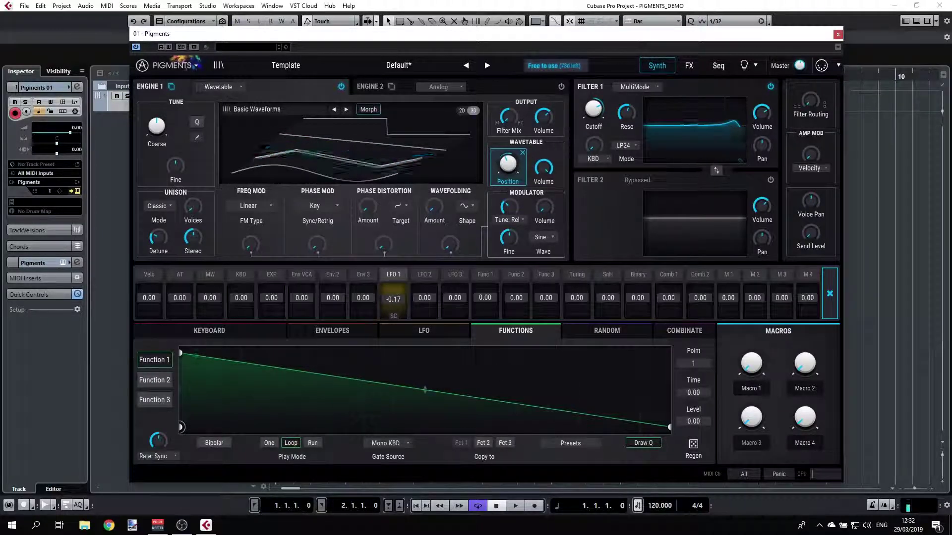
{"action": "left_click_drag", "start_coordinate": [271, 367], "coordinate": [271, 428]}
{"action": "left_click_drag", "start_coordinate": [349, 379], "coordinate": [349, 361]}
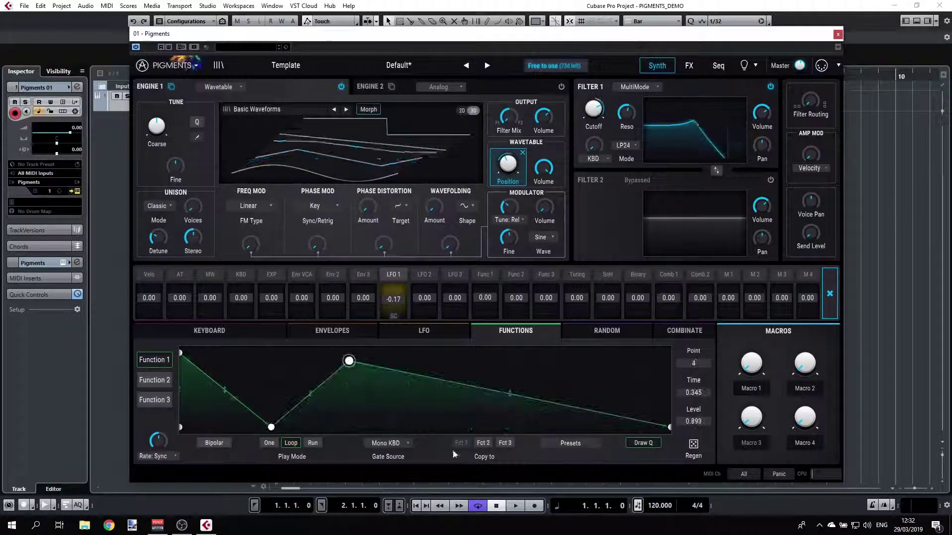
{"action": "left_click_drag", "start_coordinate": [425, 377], "coordinate": [425, 427]}
{"action": "mouse_move", "coordinate": [502, 428]}
{"action": "left_mouse_down"}
{"action": "mouse_move", "coordinate": [501, 369]}
{"action": "mouse_move", "coordinate": [540, 419]}
{"action": "mouse_move", "coordinate": [594, 377]}
{"action": "left_mouse_up"}
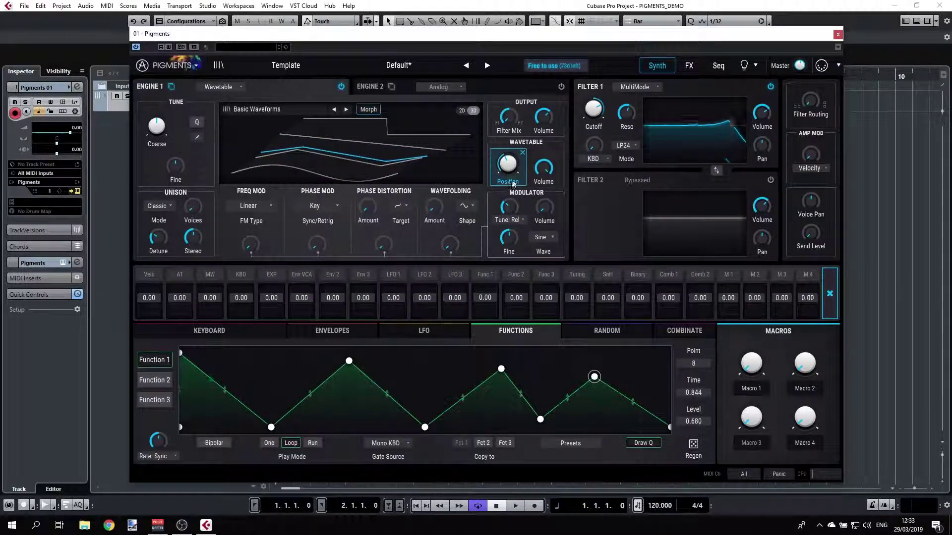
Replace LFO 1 with Function 1 as the Filter 1 cutoff modulator, using an amount of 0.35
{"action": "left_click", "coordinate": [602, 96]}
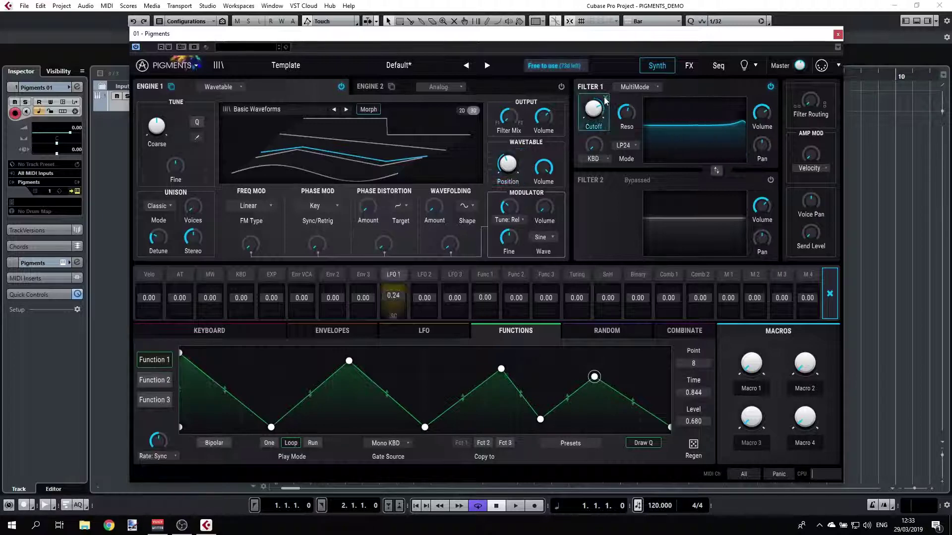
{"action": "double_click", "coordinate": [400, 294]}
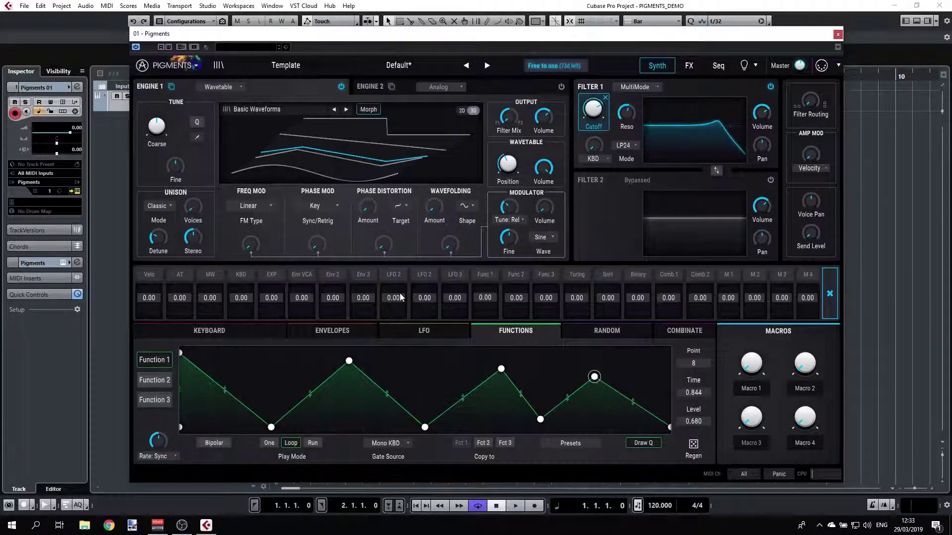
{"action": "left_click_drag", "start_coordinate": [471, 294], "coordinate": [471, 282]}
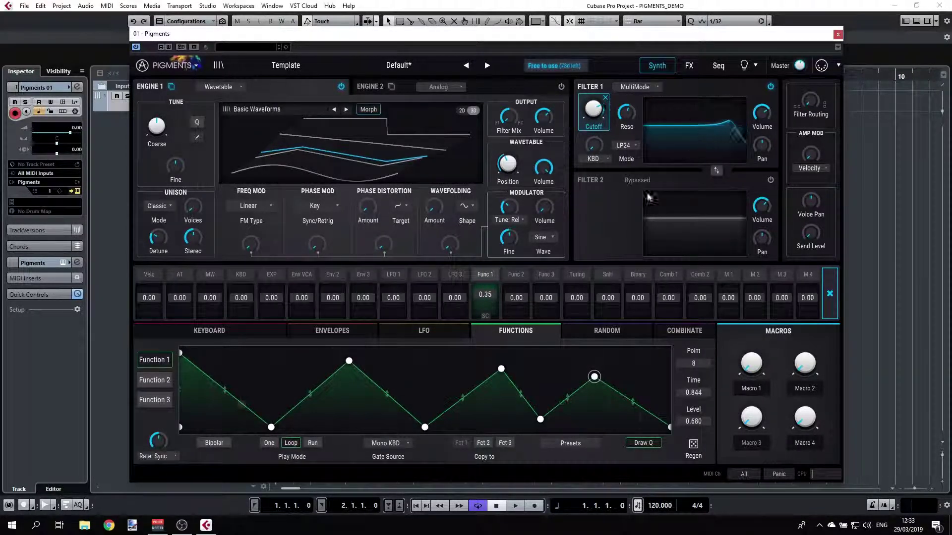
Add Function 1 points at about time 0.044, level 0.107 and time 0.375, level 0.300, and curve the descent around the second point
{"action": "left_click", "coordinate": [200, 419]}
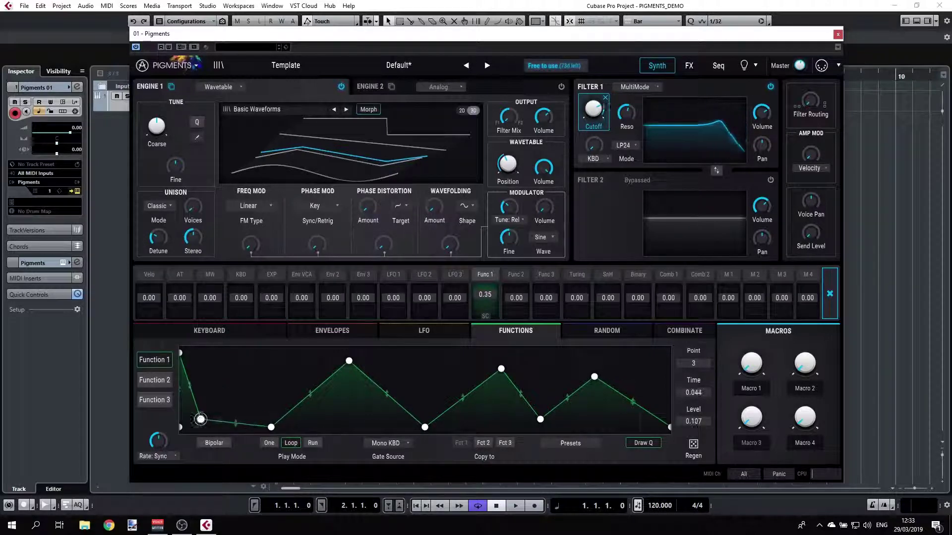
{"action": "left_click", "coordinate": [363, 405]}
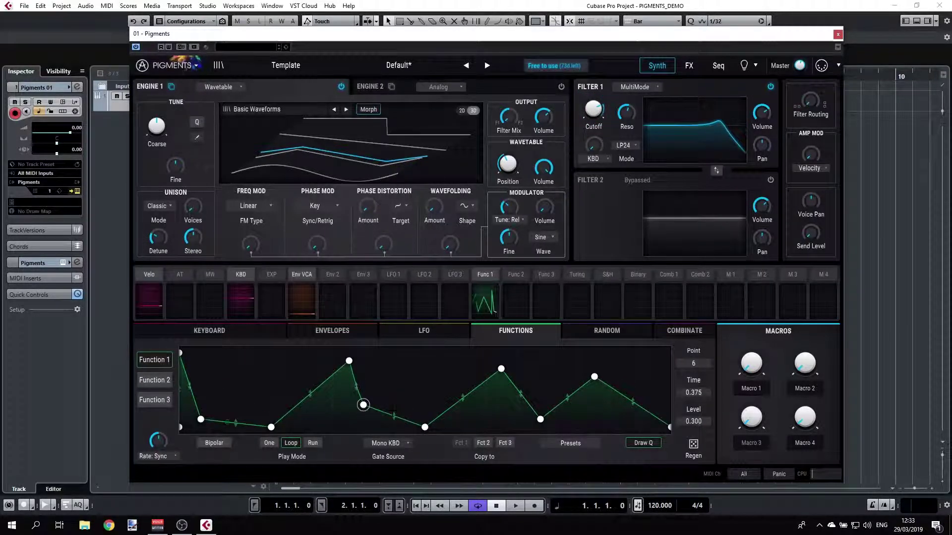
{"action": "left_click_drag", "start_coordinate": [395, 415], "coordinate": [394, 425]}
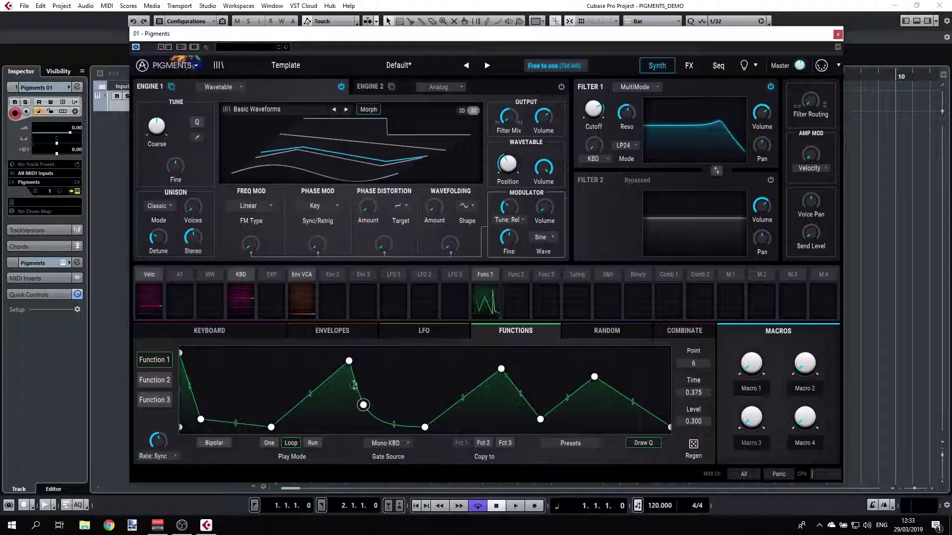
{"action": "left_click_drag", "start_coordinate": [353, 385], "coordinate": [355, 395]}
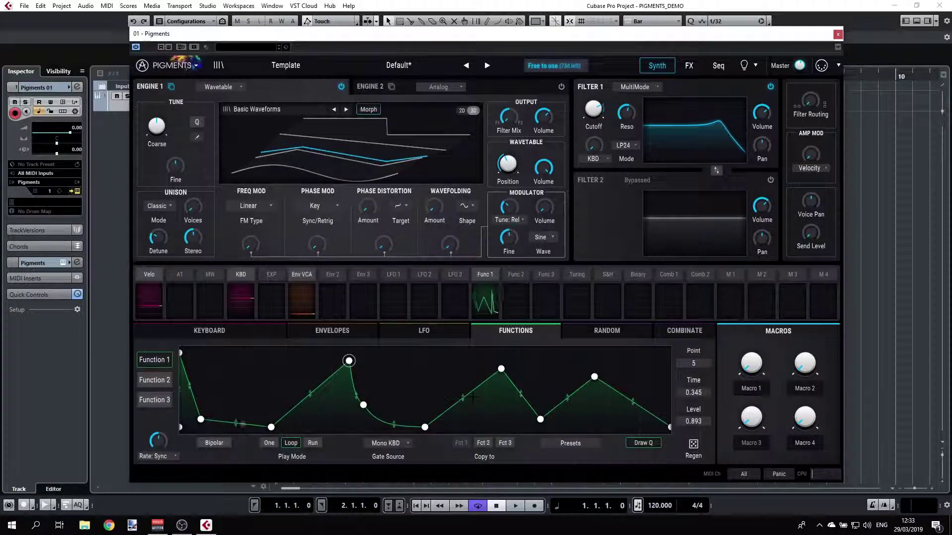
Curve the slopes around Function 1's second-last peak, add a point at time 0.844, level 0.033, and bow the final segment outward
{"action": "left_click_drag", "start_coordinate": [472, 396], "coordinate": [463, 417]}
{"action": "left_click_drag", "start_coordinate": [520, 394], "coordinate": [521, 414]}
{"action": "double_click", "coordinate": [594, 425]}
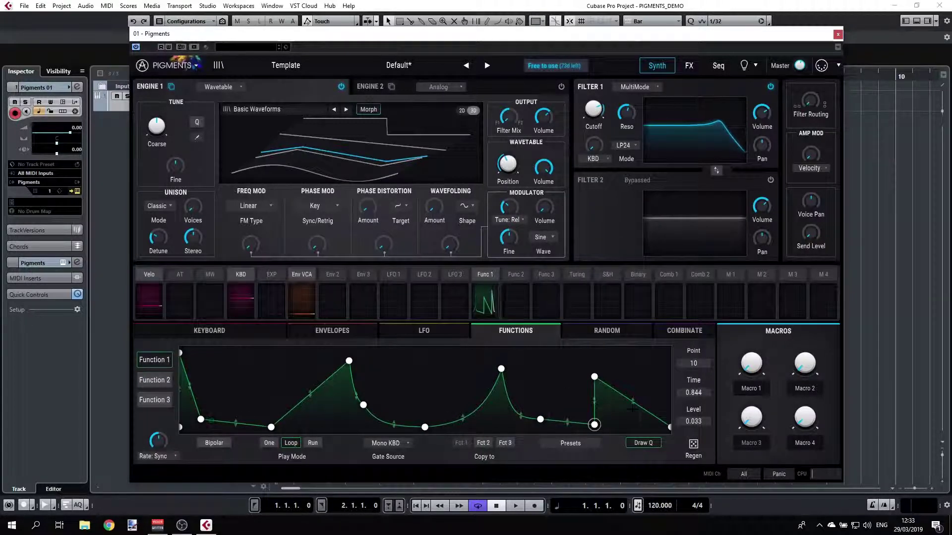
{"action": "left_click_drag", "start_coordinate": [633, 408], "coordinate": [650, 381]}
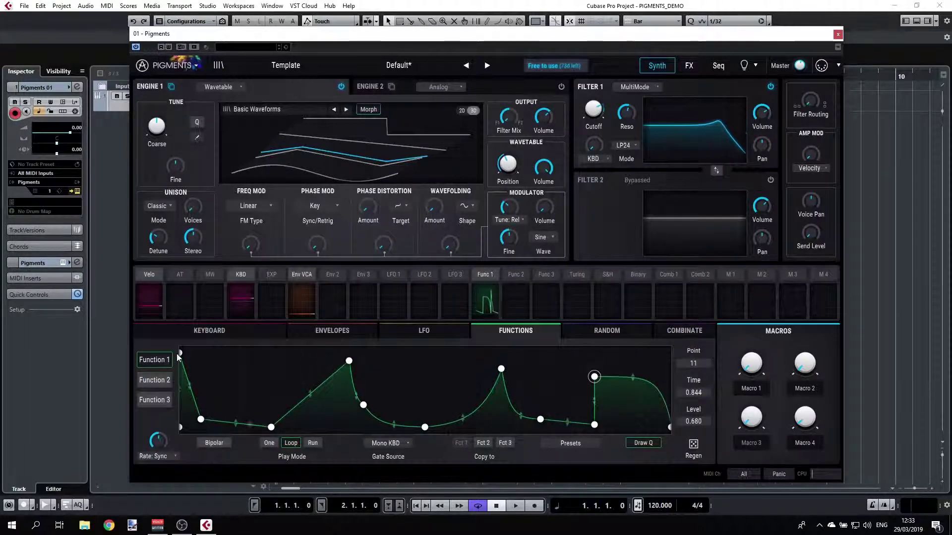
Move Function 1's point 2 to time 0.018, level 0, raise point 4 to level 0.953 and the end point to 1.00
{"action": "left_click_drag", "start_coordinate": [179, 354], "coordinate": [187, 427]}
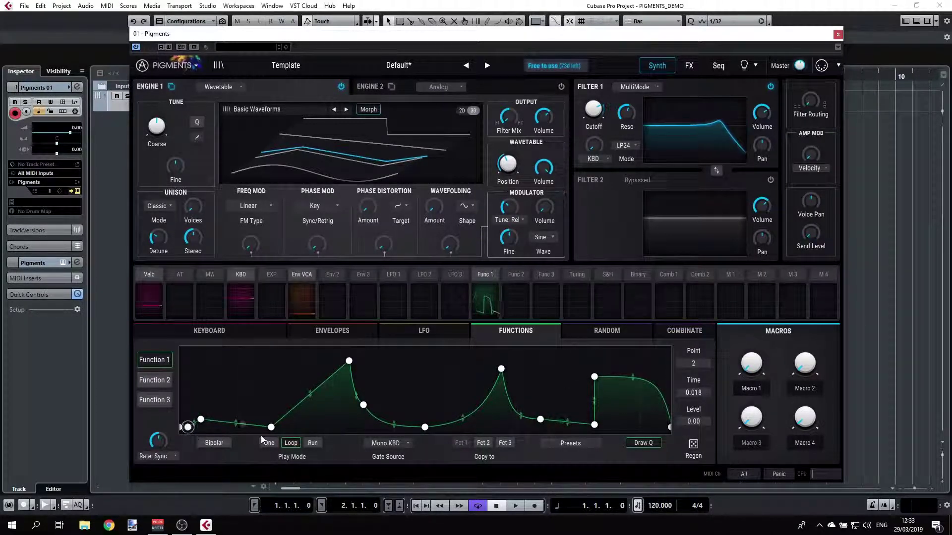
{"action": "left_click_drag", "start_coordinate": [271, 427], "coordinate": [271, 356]}
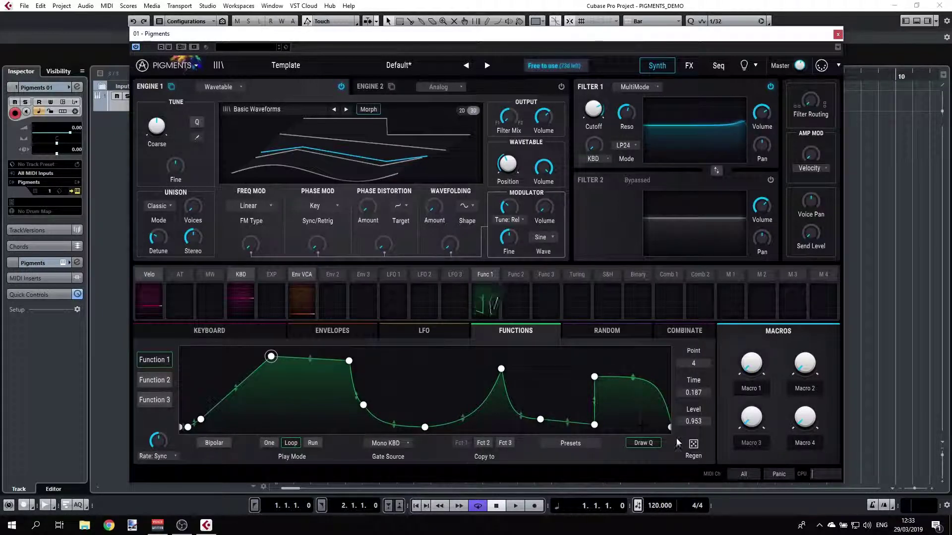
{"action": "left_click_drag", "start_coordinate": [670, 427], "coordinate": [670, 346]}
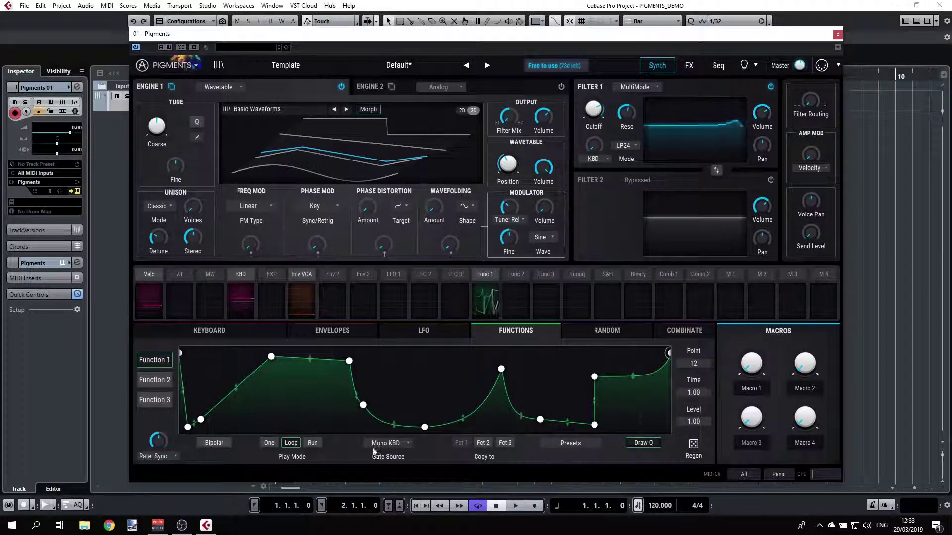
Review Function 1's gate source options and compare its bipolar and unipolar outputs on the Filter 1 cutoff
{"action": "left_click", "coordinate": [400, 444]}
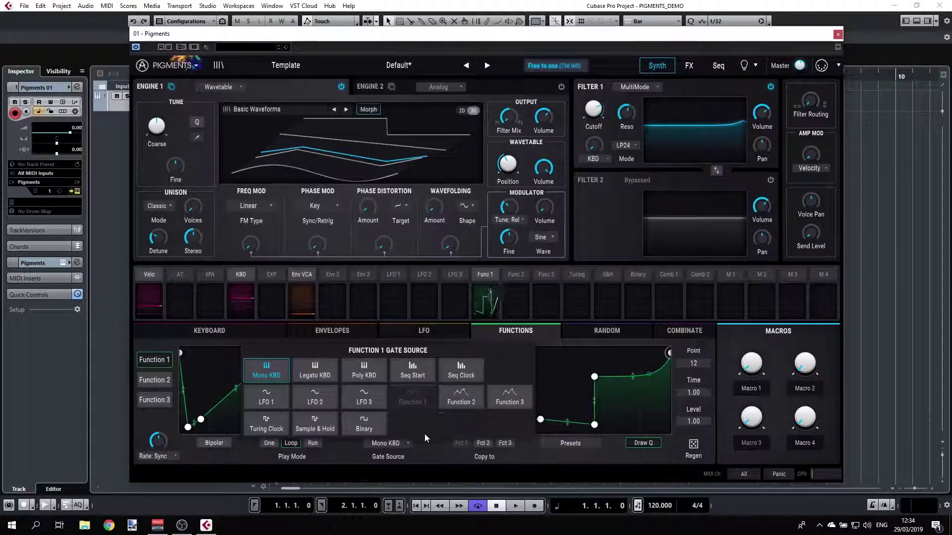
{"action": "left_click", "coordinate": [425, 438]}
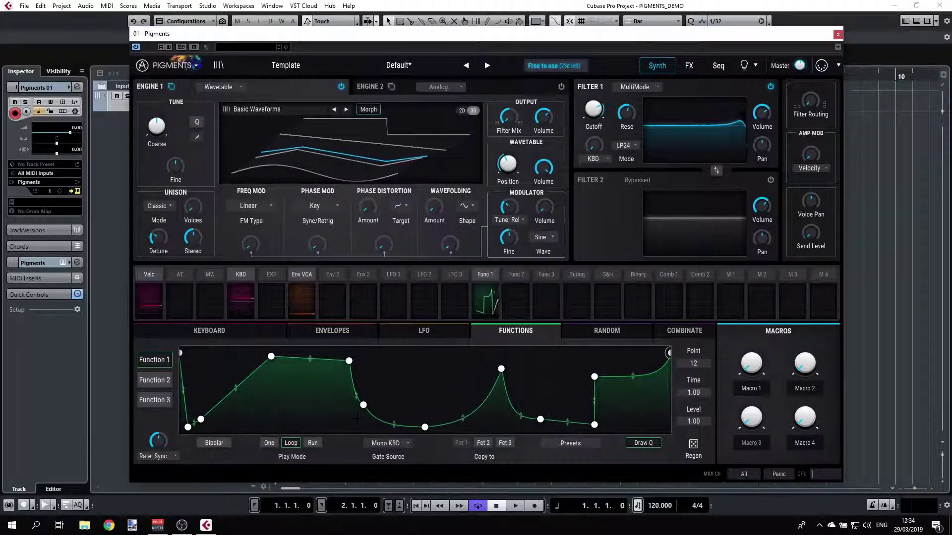
{"action": "left_click", "coordinate": [213, 444]}
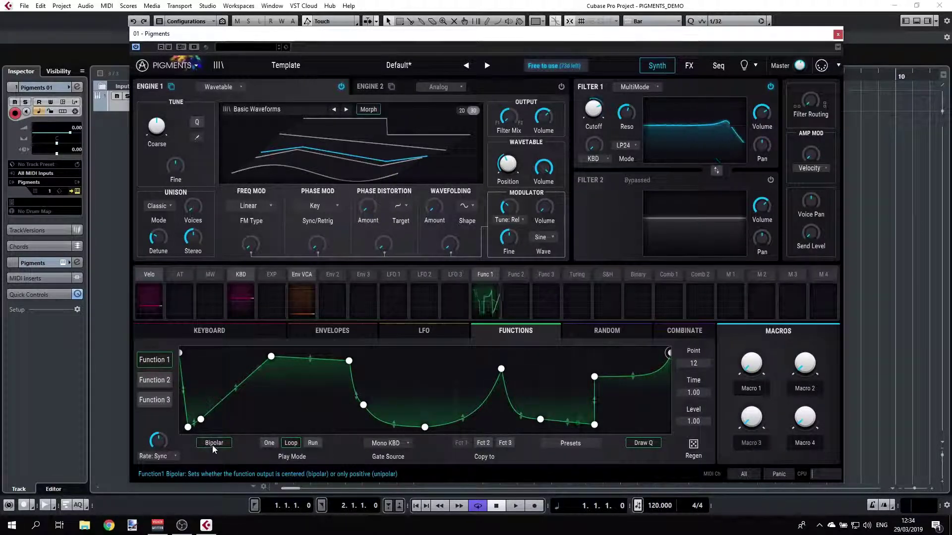
{"action": "left_click", "coordinate": [212, 444]}
{"action": "left_click", "coordinate": [212, 442]}
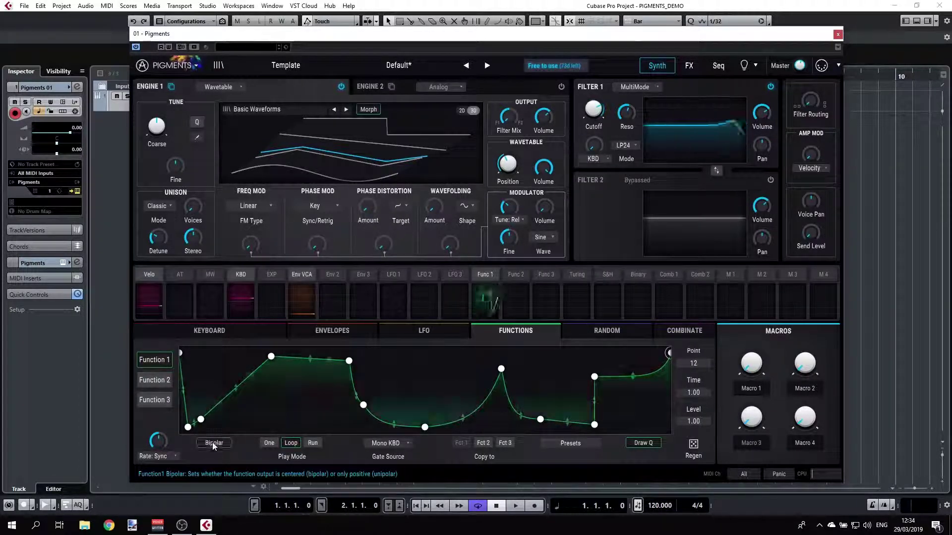
{"action": "left_click", "coordinate": [212, 442]}
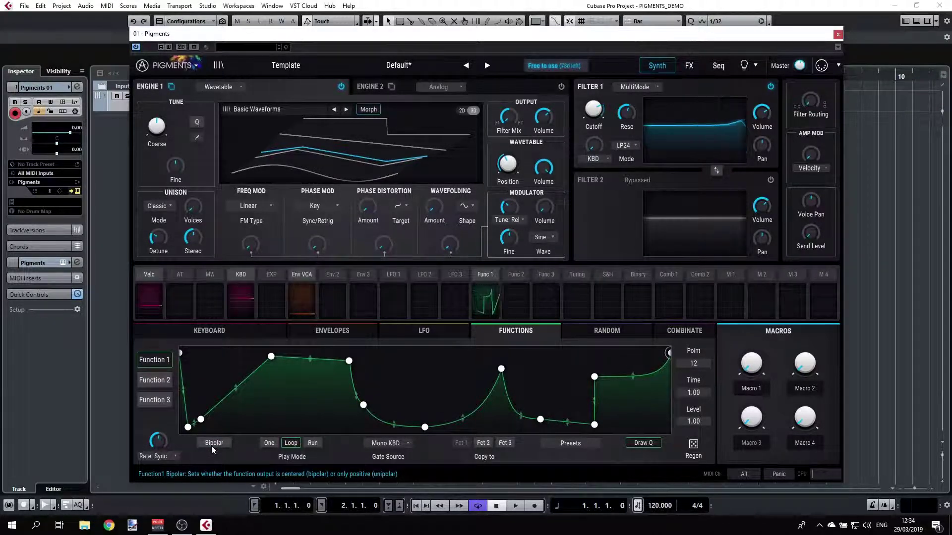
{"action": "left_click", "coordinate": [212, 444]}
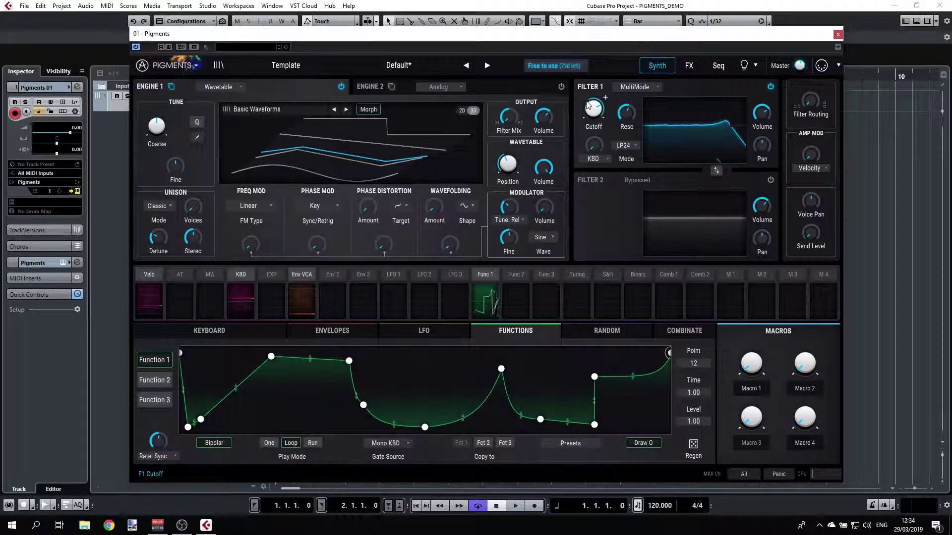
{"action": "mouse_move", "coordinate": [591, 105]}
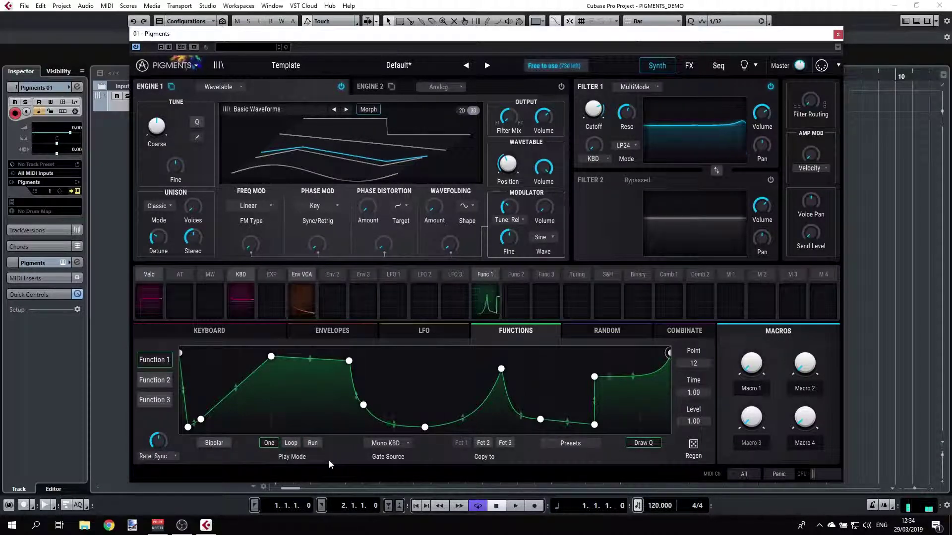
Set Function 1's play mode to Loop after trying Run, and load the Step Sequencer 16 function preset
{"action": "left_click", "coordinate": [296, 444]}
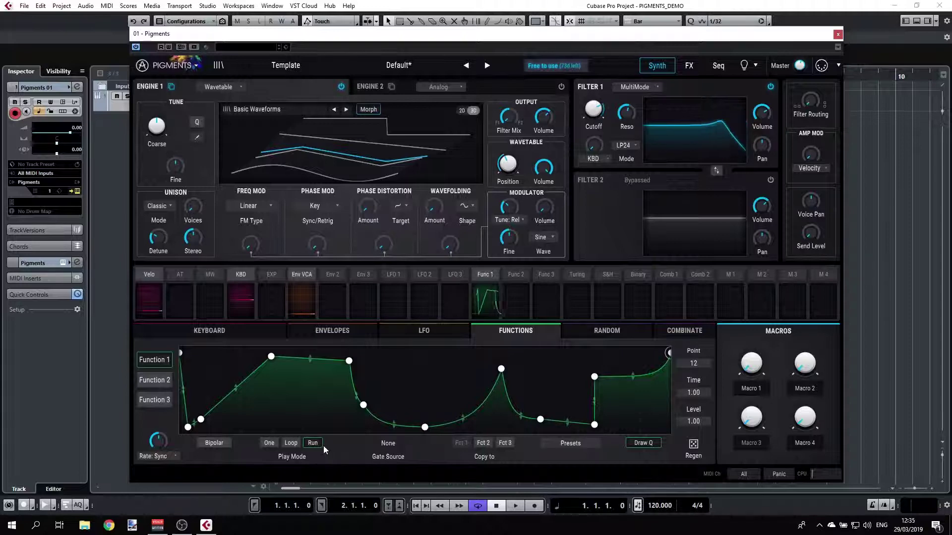
{"action": "left_click", "coordinate": [293, 444]}
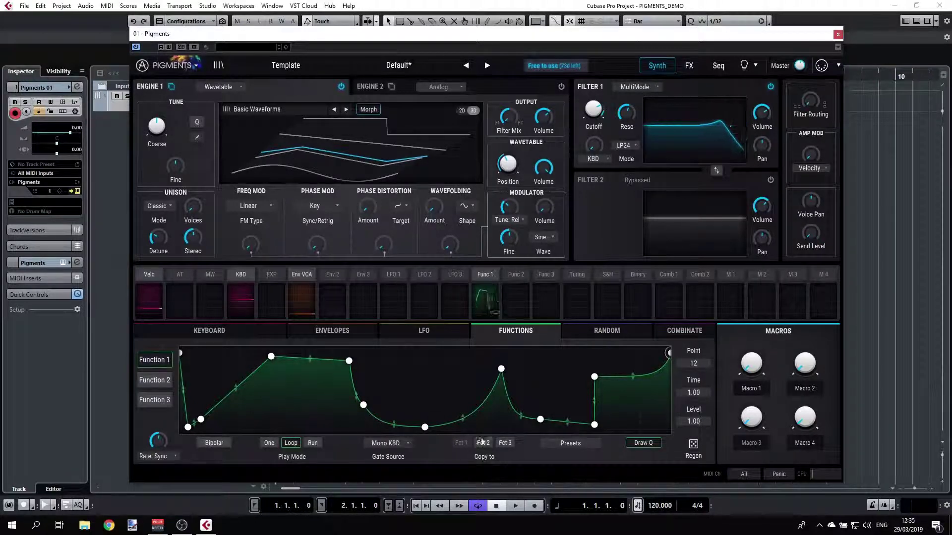
{"action": "left_click", "coordinate": [570, 443]}
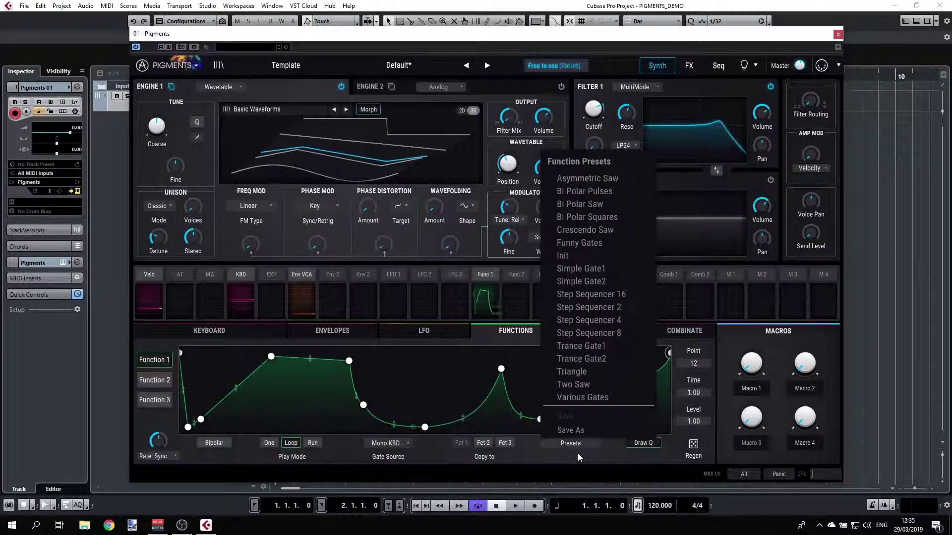
{"action": "left_click", "coordinate": [587, 295]}
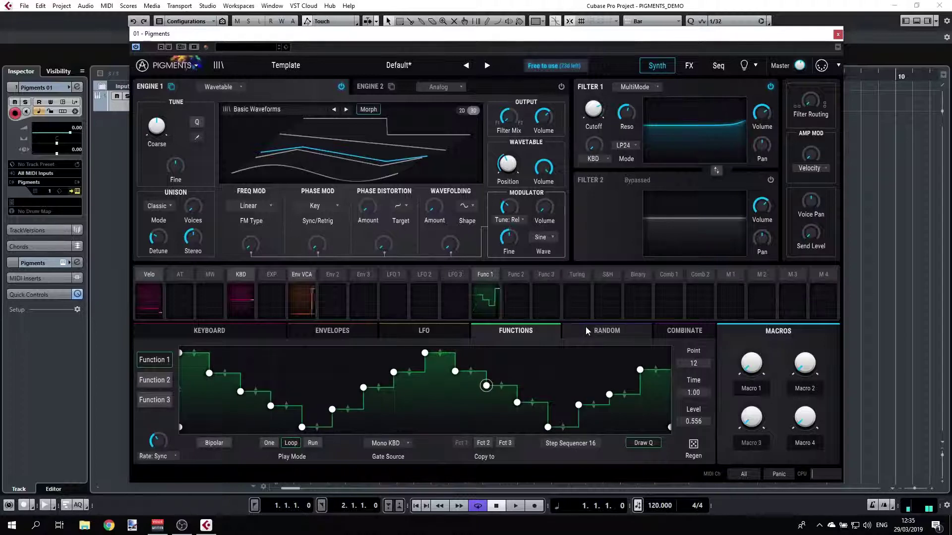
Turn off draw quantization, raise Function 1's point 16 to level 0.667 and randomize the step levels with Regen
{"action": "left_click", "coordinate": [643, 443]}
{"action": "left_click", "coordinate": [609, 395]}
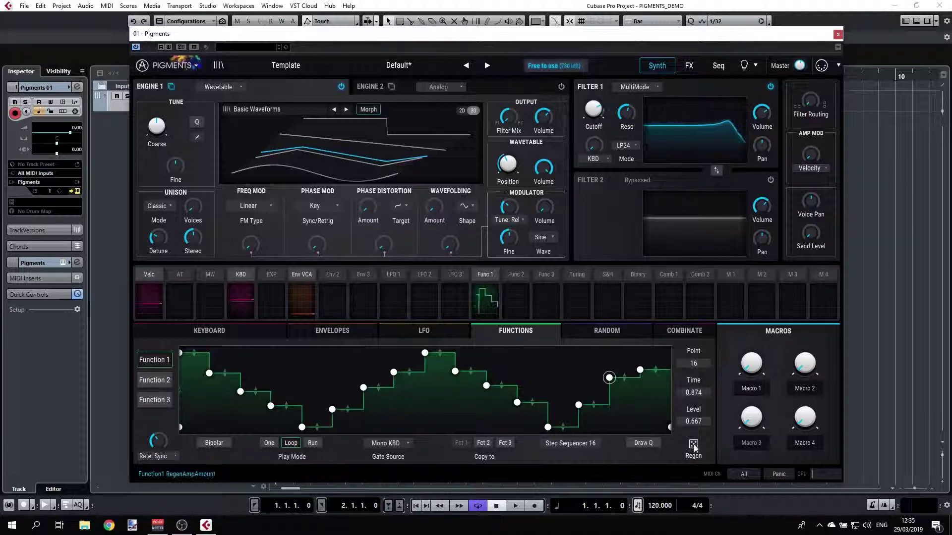
{"action": "left_click_drag", "start_coordinate": [693, 451], "coordinate": [688, 407]}
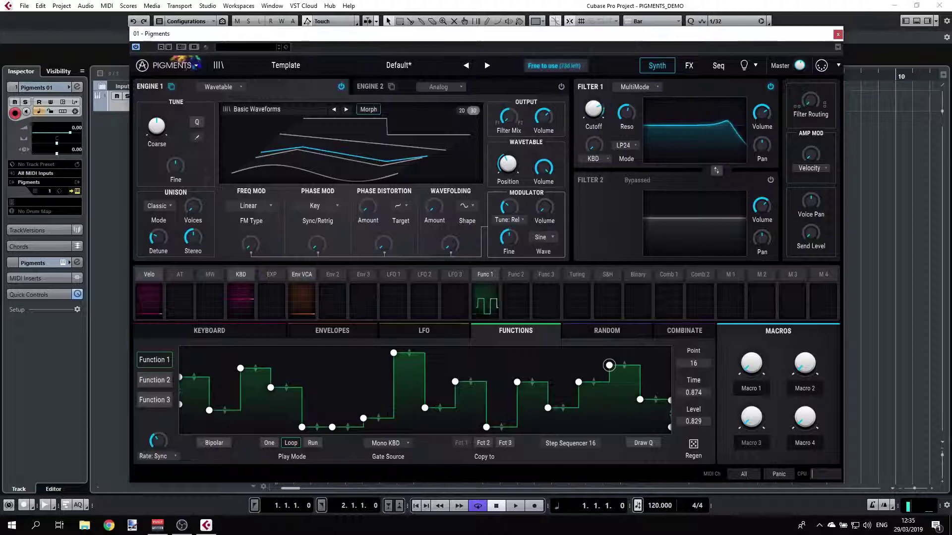
Route the Turing random source to the Filter 1 cutoff with an amount of -0.42 and remove Function 1 from that cutoff
{"action": "left_click", "coordinate": [598, 331]}
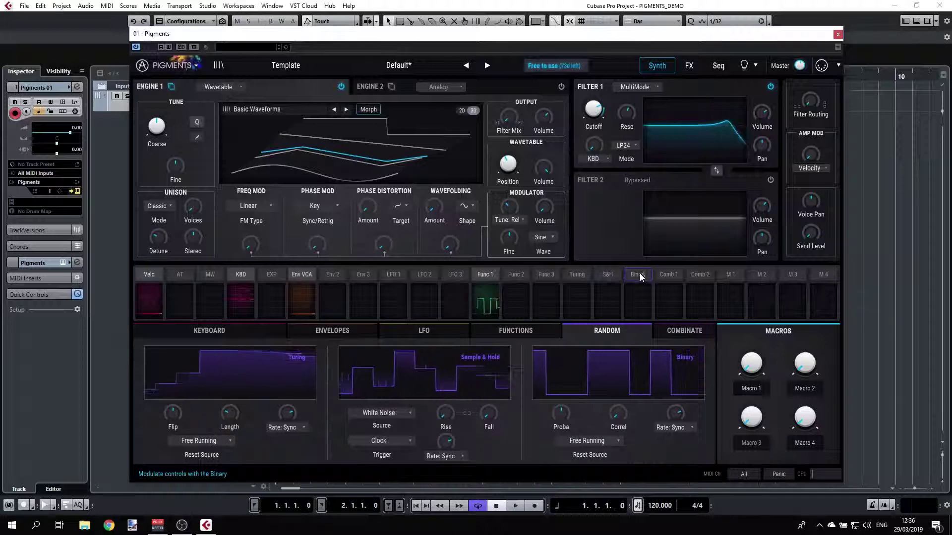
{"action": "left_click", "coordinate": [587, 274]}
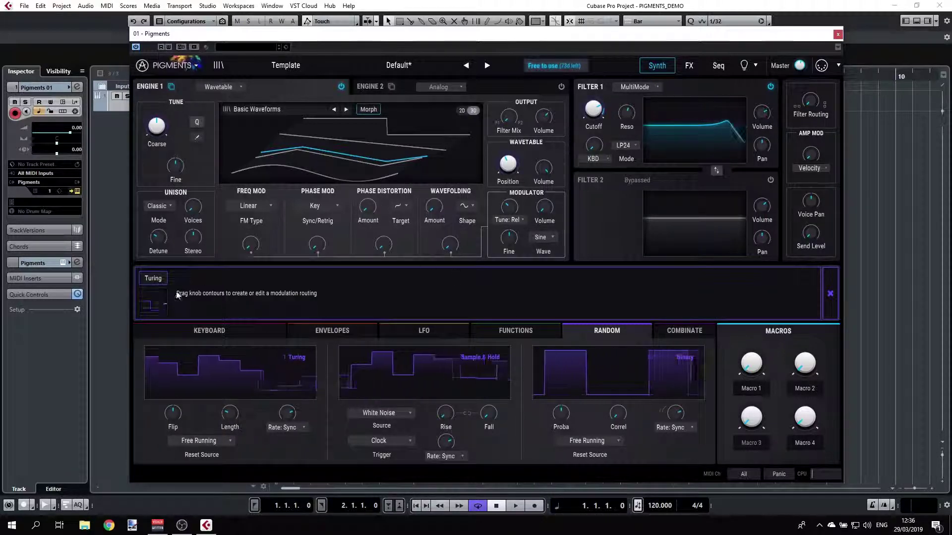
{"action": "left_click_drag", "start_coordinate": [598, 103], "coordinate": [599, 130]}
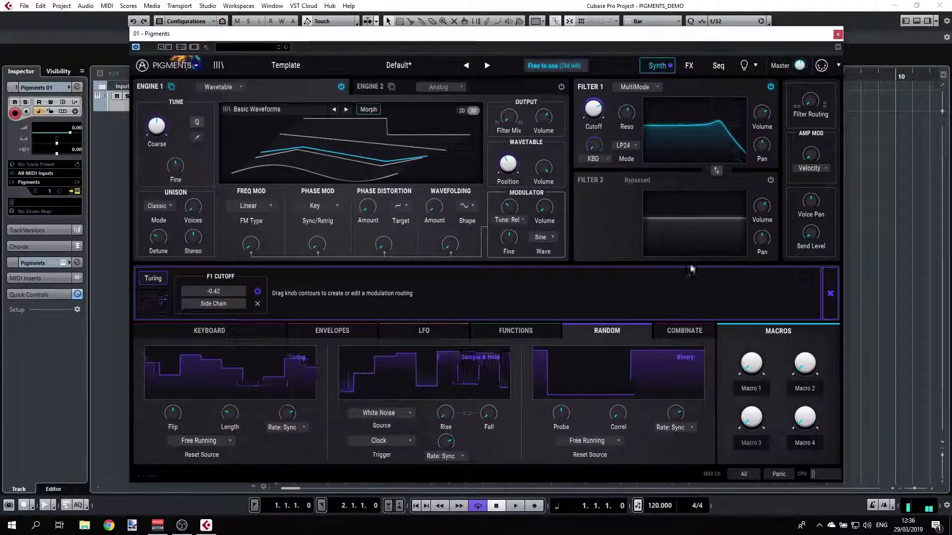
{"action": "left_click", "coordinate": [830, 293]}
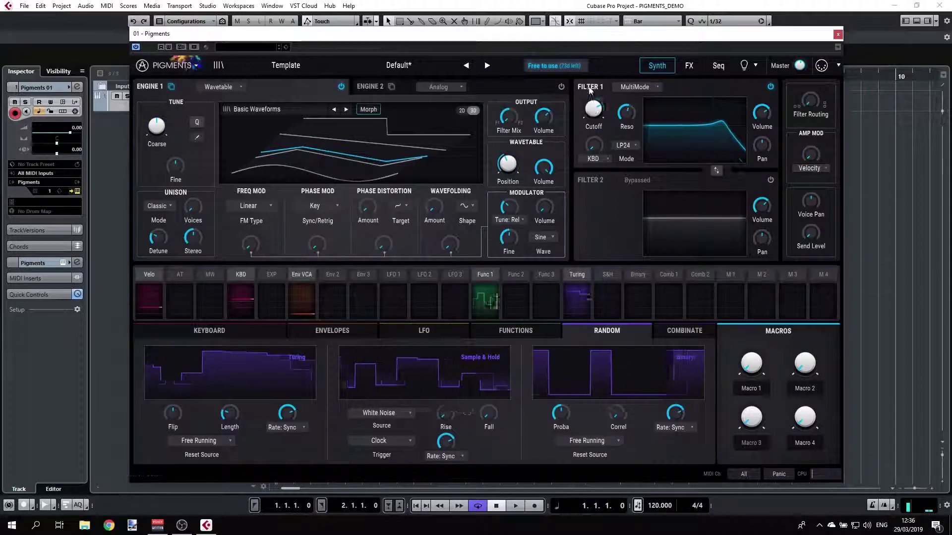
{"action": "left_click", "coordinate": [606, 100]}
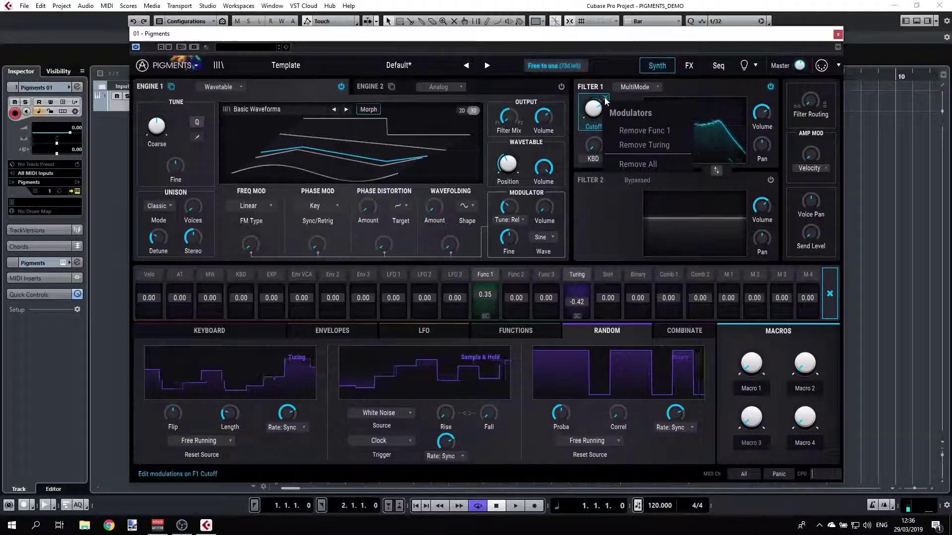
{"action": "left_click", "coordinate": [641, 130]}
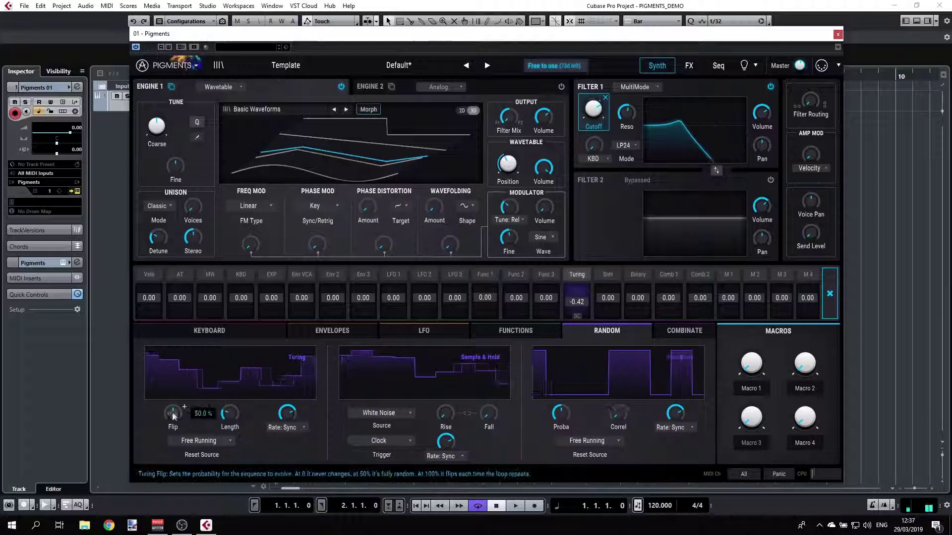
Increase the Turing sequence length and adjust its synced rate, trying 2/1
{"action": "left_click_drag", "start_coordinate": [233, 415], "coordinate": [233, 400]}
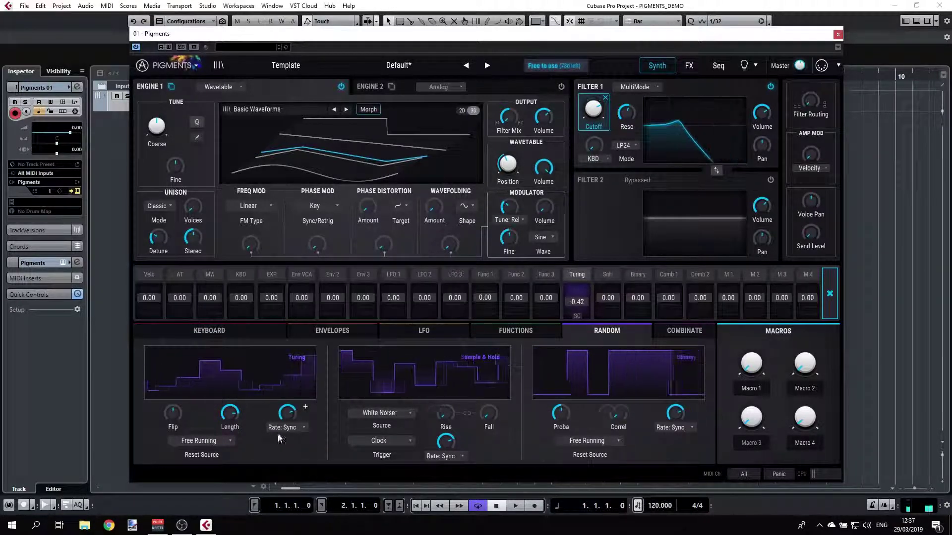
{"action": "mouse_move", "coordinate": [288, 414]}
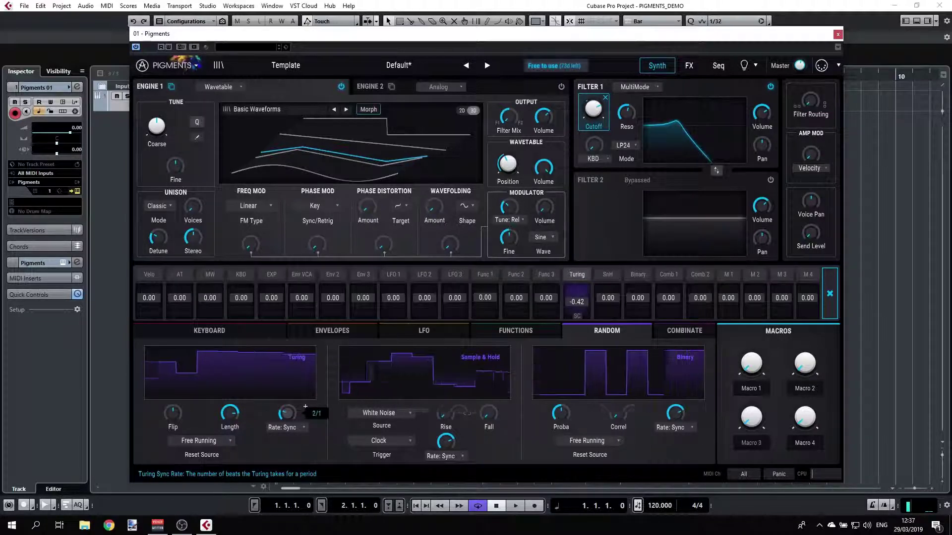
{"action": "left_click_drag", "start_coordinate": [288, 414], "coordinate": [288, 419]}
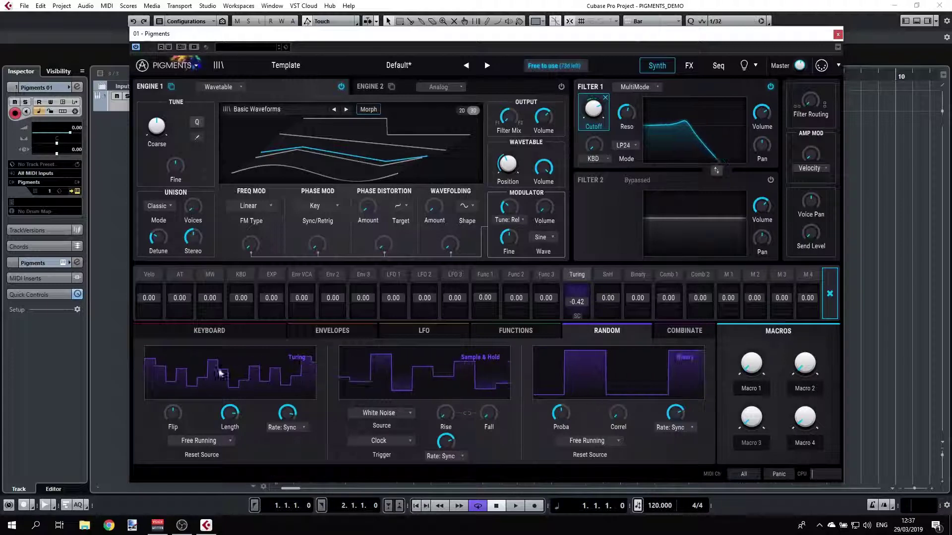
{"action": "mouse_move", "coordinate": [288, 412]}
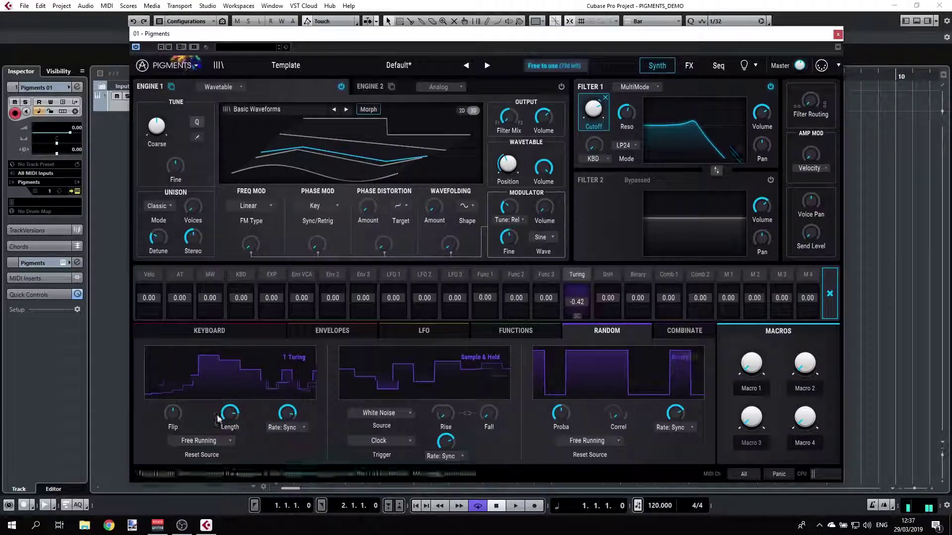
Adjust the Turing Flip probability, trying 50% and 76%, and set the Turing reset source to LFO 1
{"action": "mouse_move", "coordinate": [175, 417]}
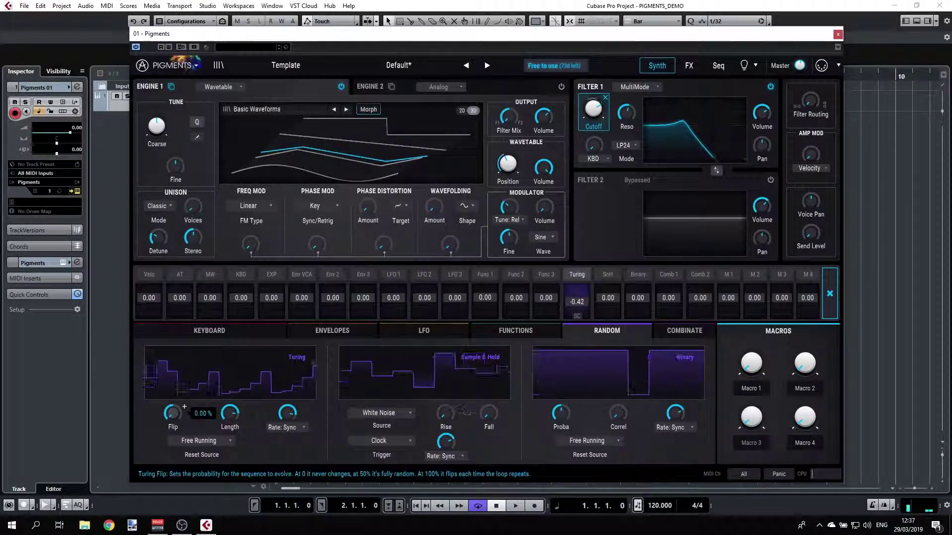
{"action": "scroll", "coordinate": [184, 407], "scroll_direction": "up", "scroll_amount": 10}
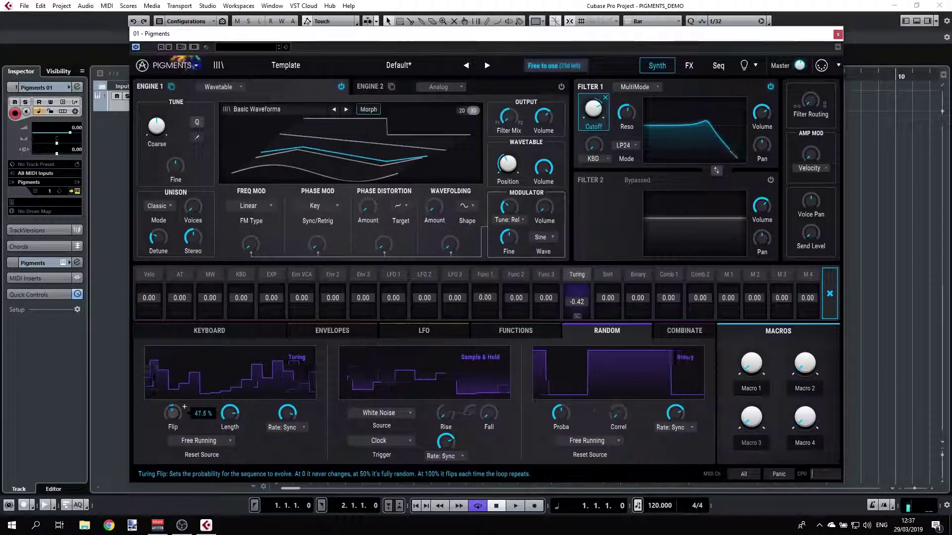
{"action": "scroll", "coordinate": [184, 407], "scroll_direction": "up", "scroll_amount": 1}
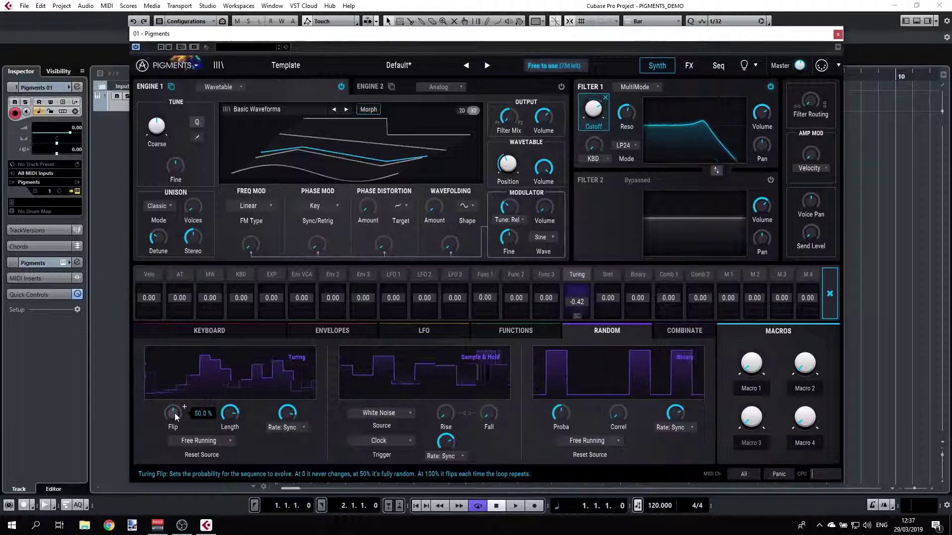
{"action": "scroll", "coordinate": [185, 407], "scroll_direction": "up", "scroll_amount": 10}
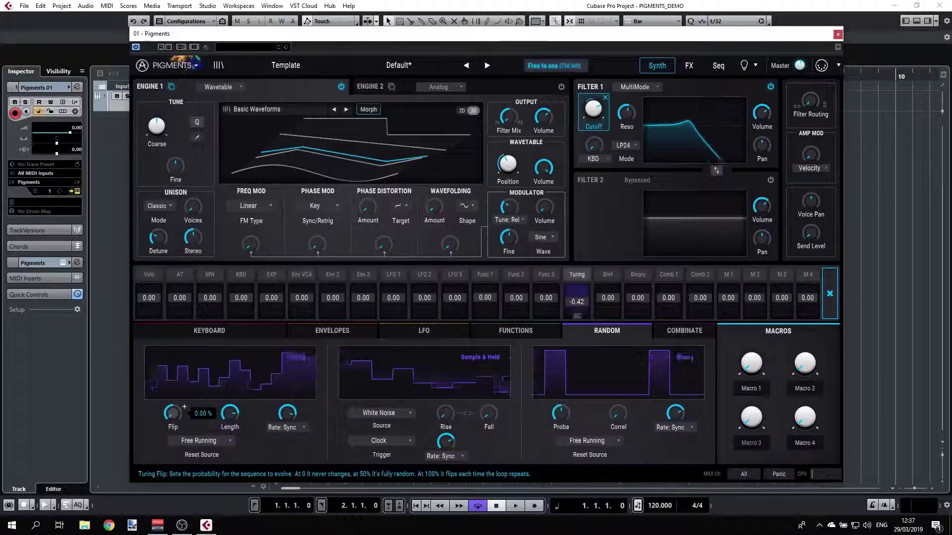
{"action": "scroll", "coordinate": [185, 407], "scroll_direction": "down", "scroll_amount": 1}
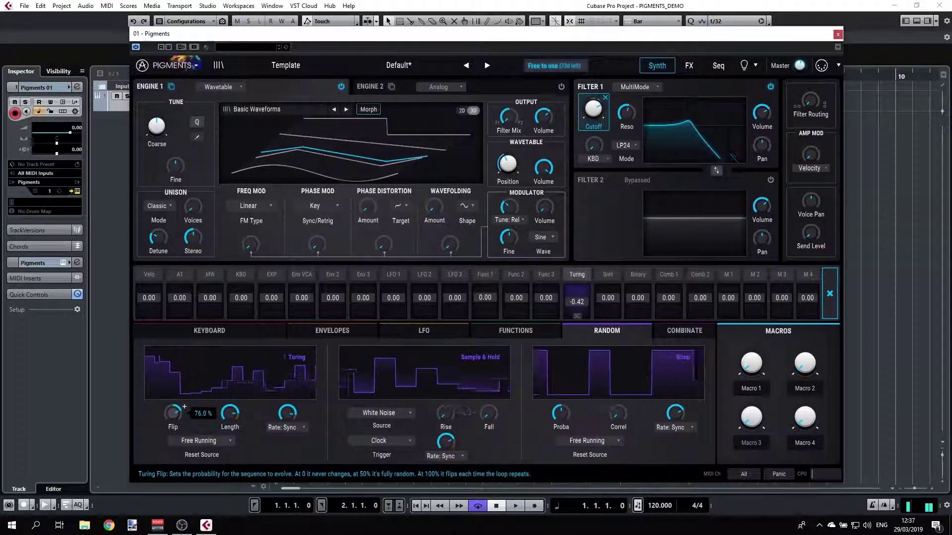
{"action": "left_click_drag", "start_coordinate": [173, 412], "coordinate": [173, 410]}
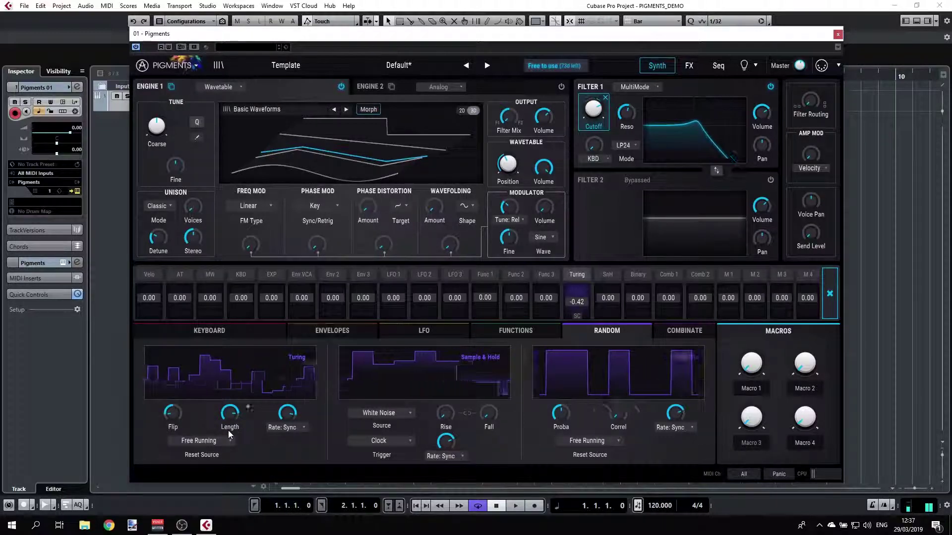
{"action": "left_click", "coordinate": [197, 441]}
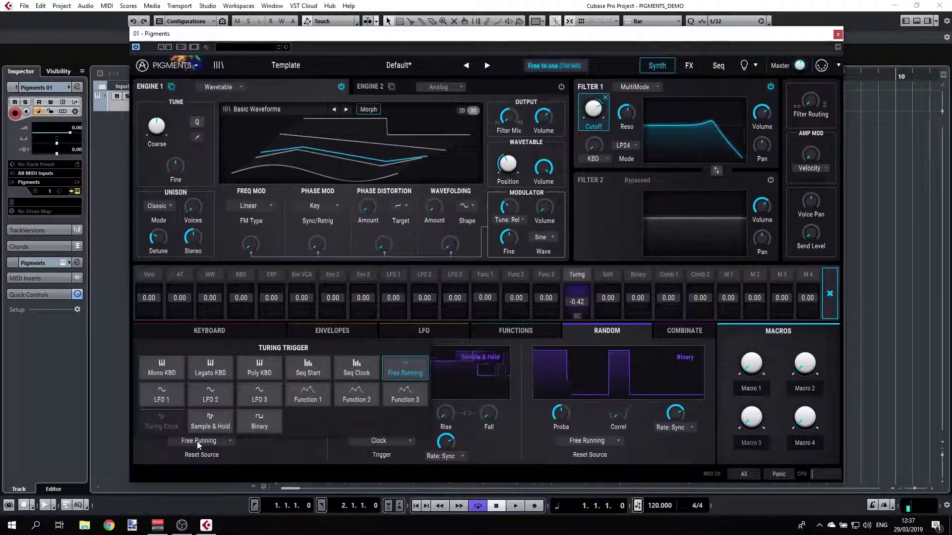
{"action": "left_click", "coordinate": [161, 396]}
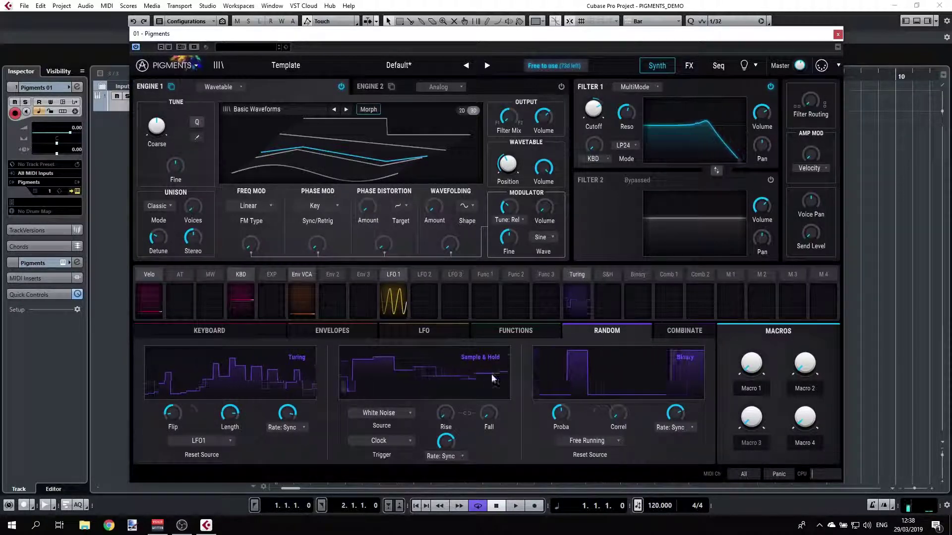
Configure the Sample & Hold with Keyboard as source, a rise time of about 0.108 s and LFO 1 as trigger
{"action": "left_click", "coordinate": [400, 411]}
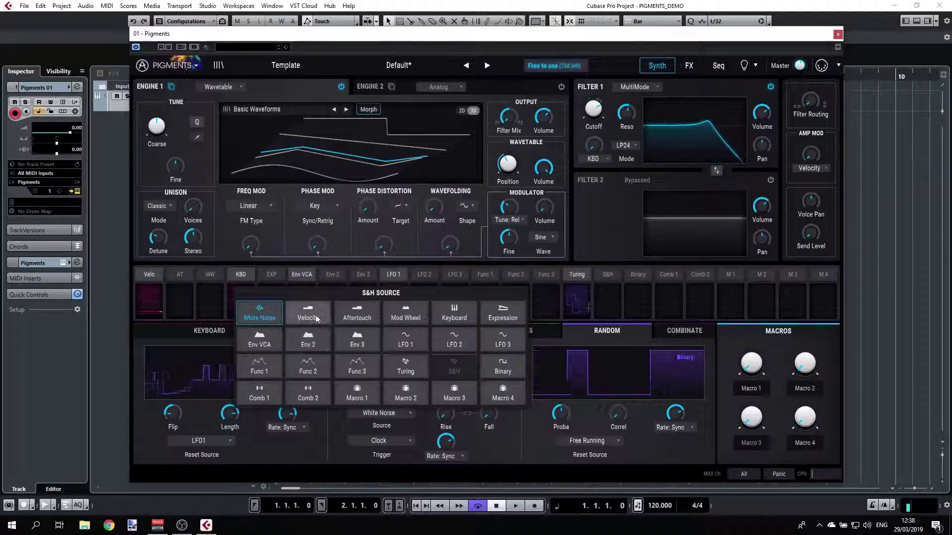
{"action": "left_click", "coordinate": [454, 315]}
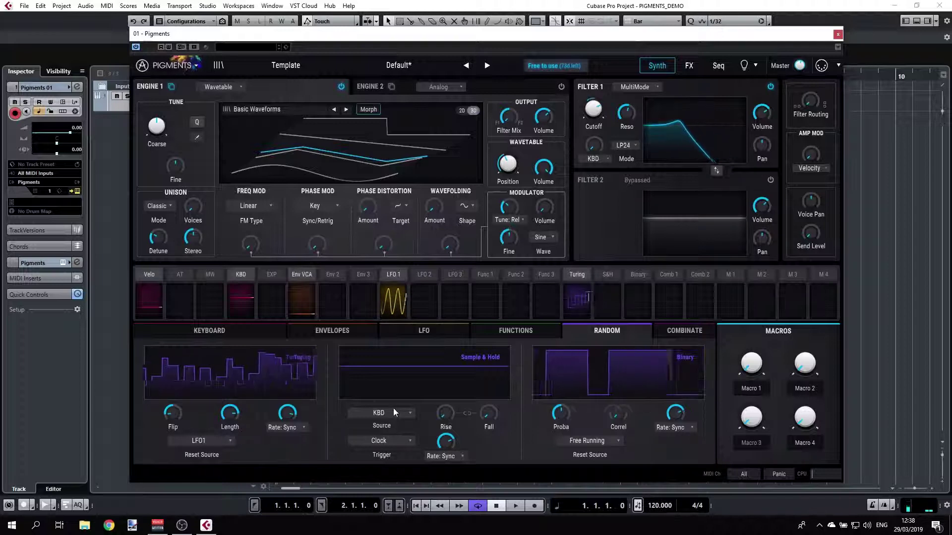
{"action": "left_click_drag", "start_coordinate": [445, 412], "coordinate": [445, 403]}
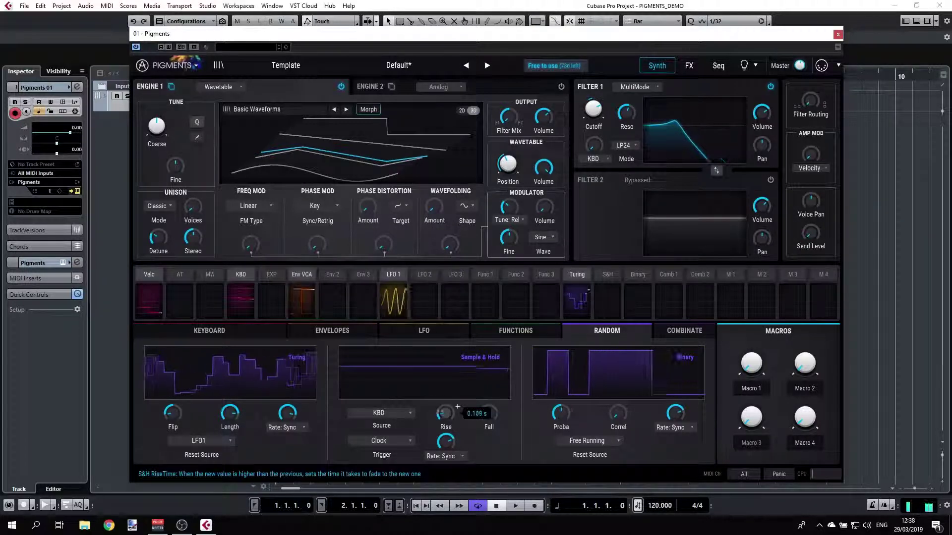
{"action": "mouse_move", "coordinate": [501, 406]}
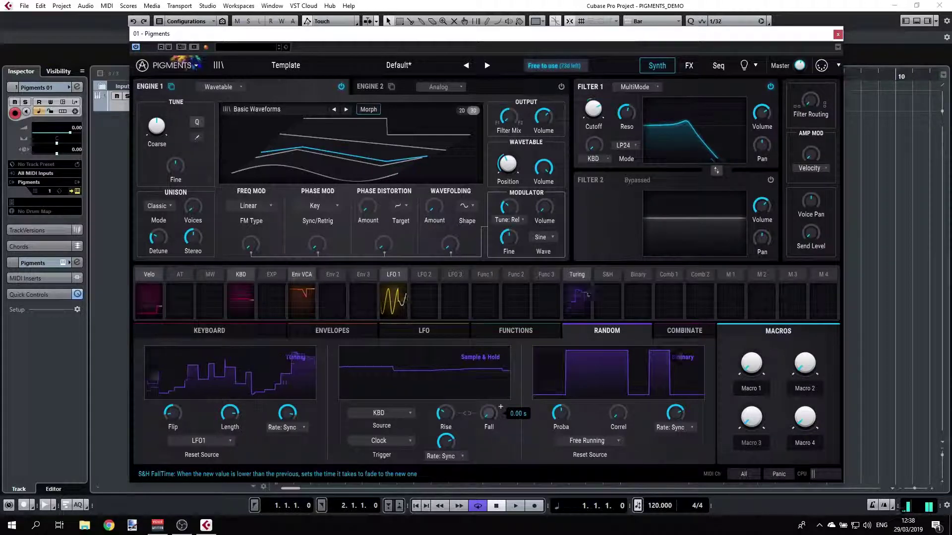
{"action": "left_click", "coordinate": [406, 440]}
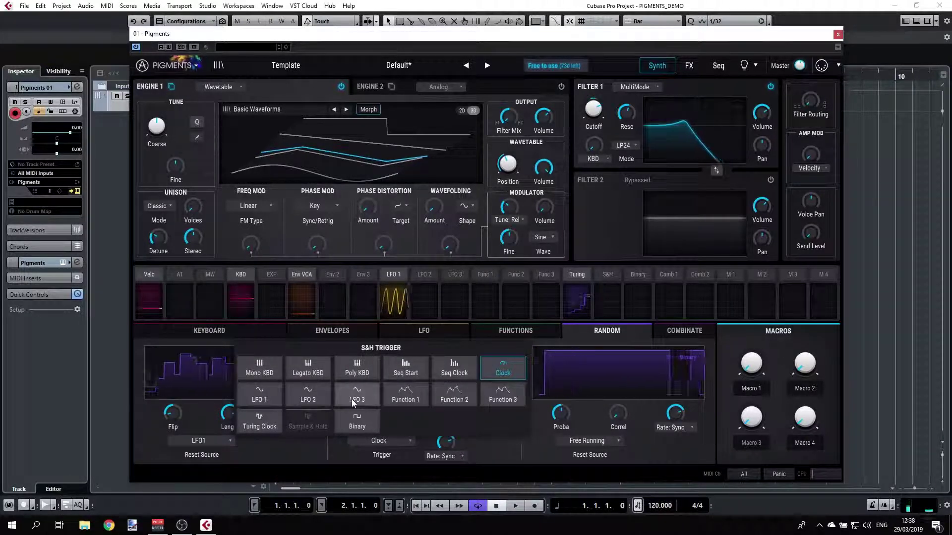
{"action": "left_click", "coordinate": [259, 397]}
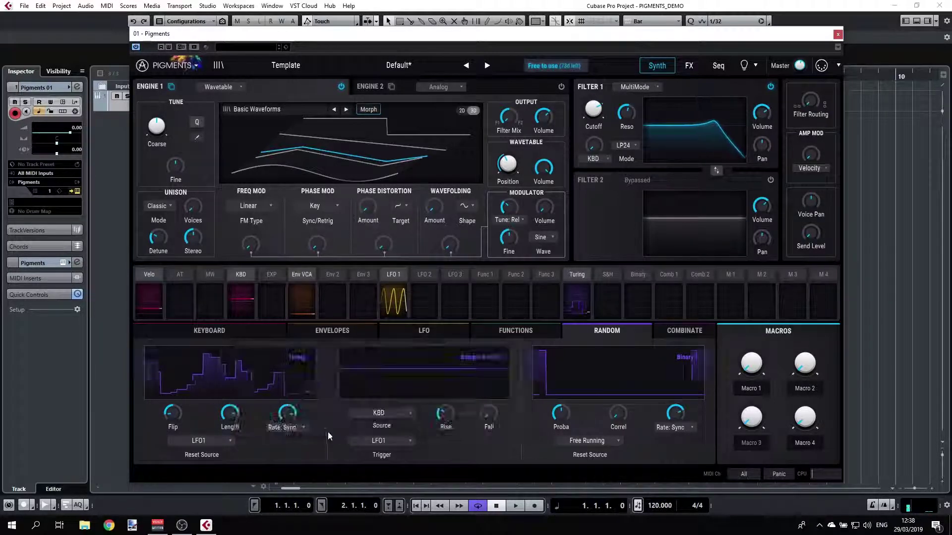
Set the Sample & Hold source to White Noise, then lengthen and link its Rise and Fall times
{"action": "left_click", "coordinate": [395, 413]}
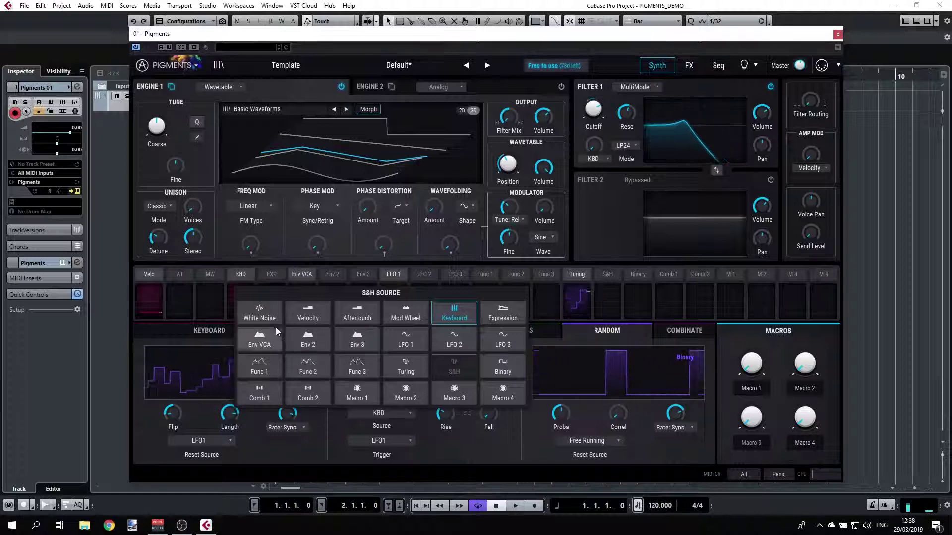
{"action": "left_click", "coordinate": [266, 315]}
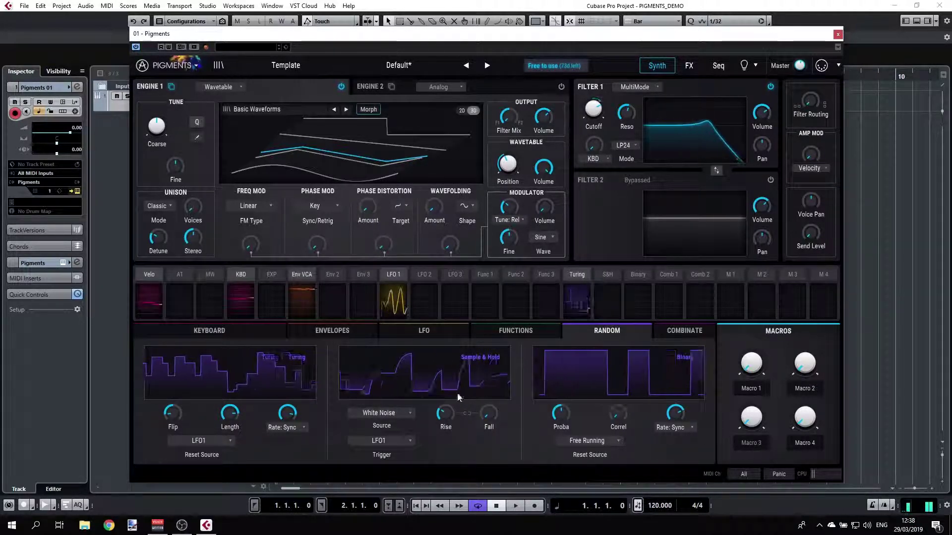
{"action": "left_click_drag", "start_coordinate": [440, 415], "coordinate": [486, 415]}
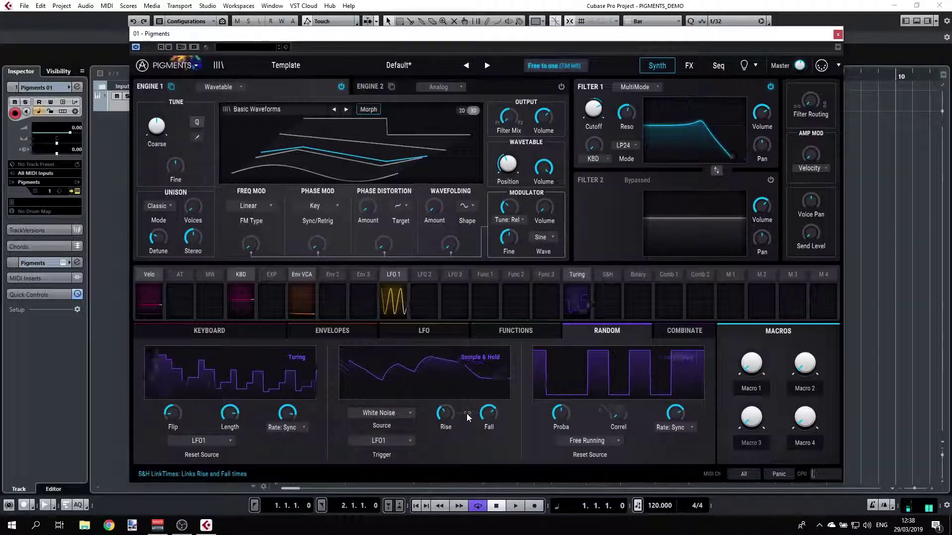
{"action": "mouse_move", "coordinate": [452, 420]}
{"action": "left_mouse_down"}
{"action": "mouse_move", "coordinate": [457, 407]}
{"action": "mouse_move", "coordinate": [483, 400]}
{"action": "mouse_move", "coordinate": [446, 404]}
{"action": "left_mouse_up"}
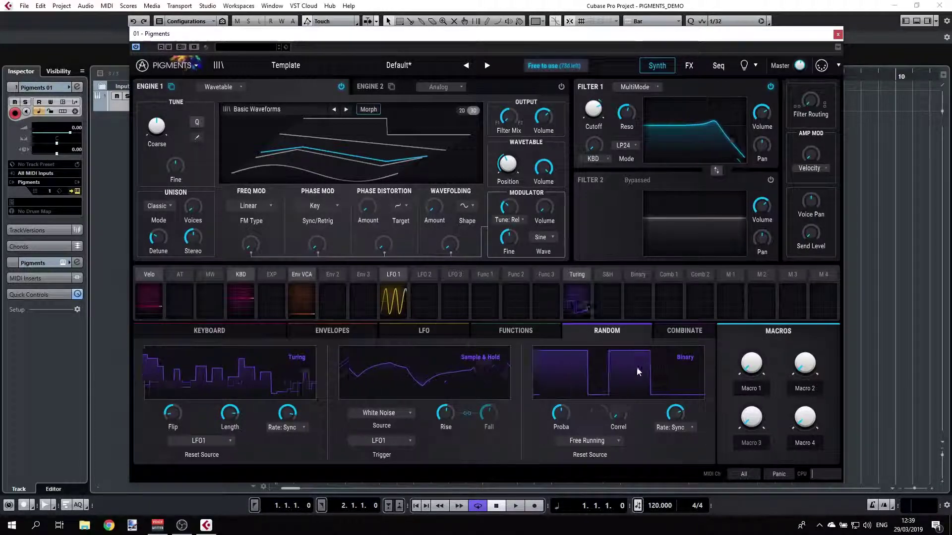
Replace Turing with the Binary random source on the Filter 1 cutoff, using a modulation amount of 1.00
{"action": "left_click", "coordinate": [605, 99]}
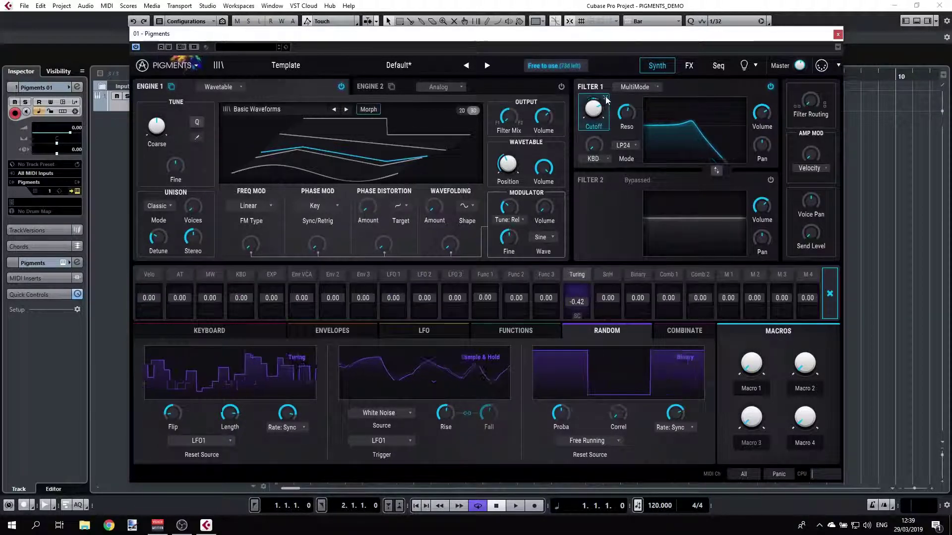
{"action": "double_click", "coordinate": [589, 301]}
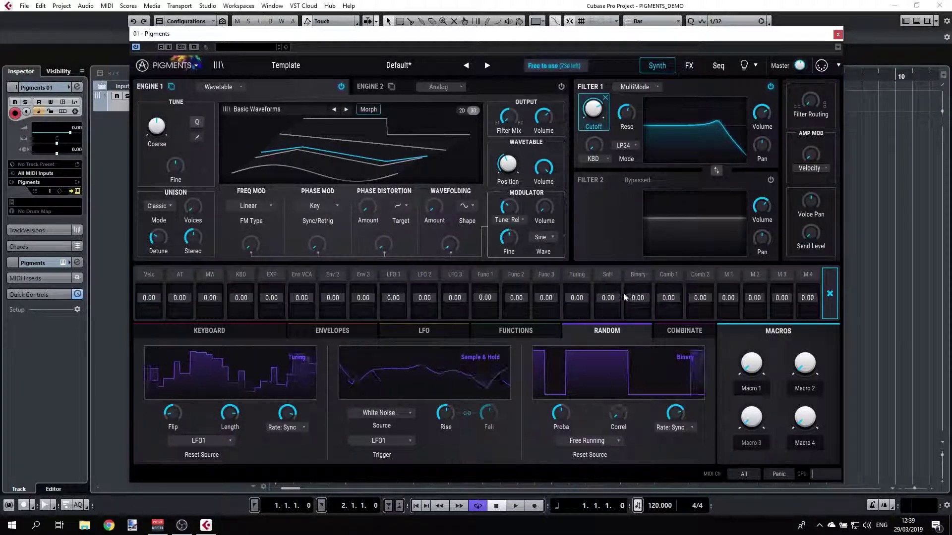
{"action": "left_click_drag", "start_coordinate": [631, 297], "coordinate": [631, 277]}
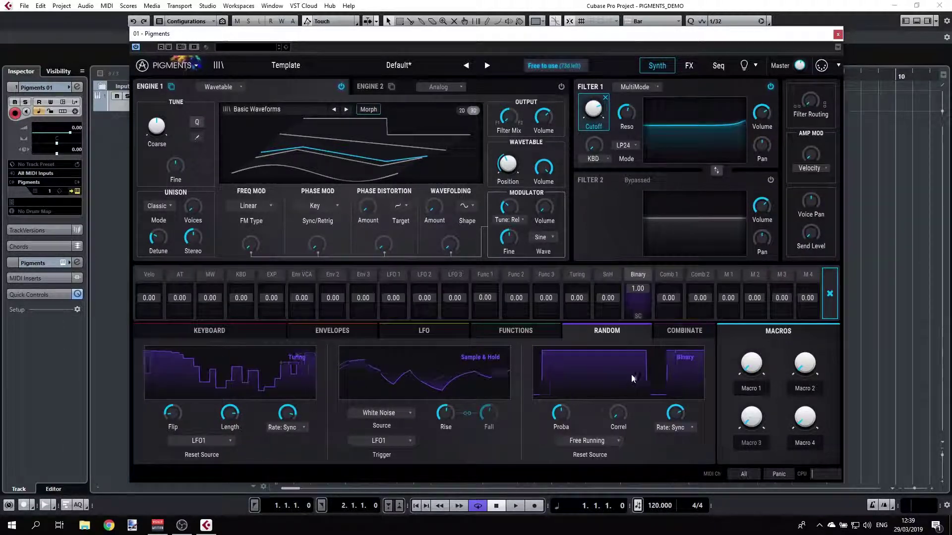
{"action": "left_click", "coordinate": [661, 447]}
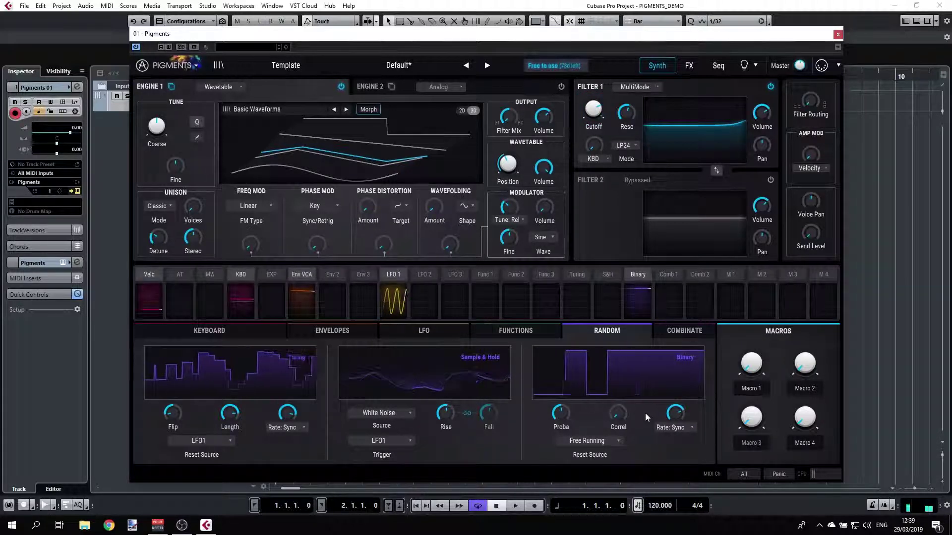
Try Binary probability values of 0, 1.00 and 0.715, and raise the Binary correlation
{"action": "mouse_move", "coordinate": [555, 421]}
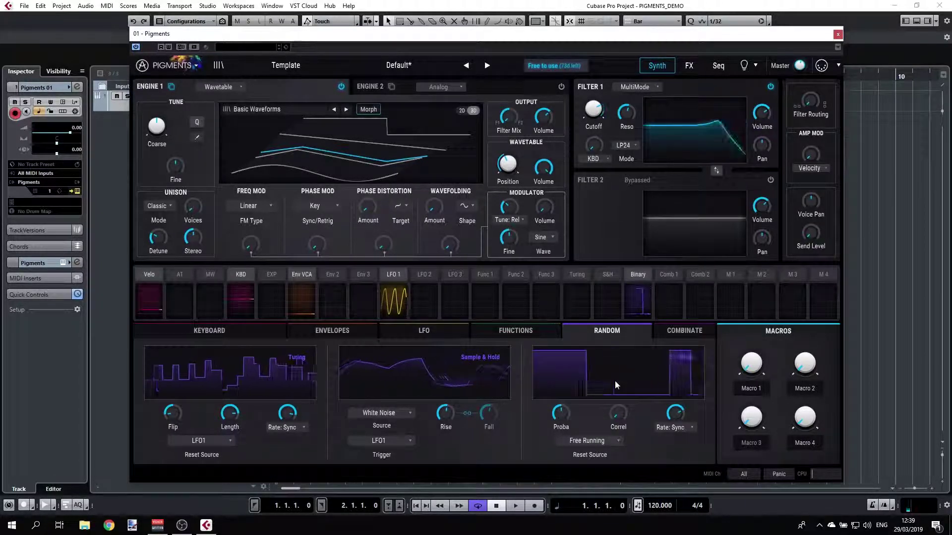
{"action": "mouse_move", "coordinate": [593, 114]}
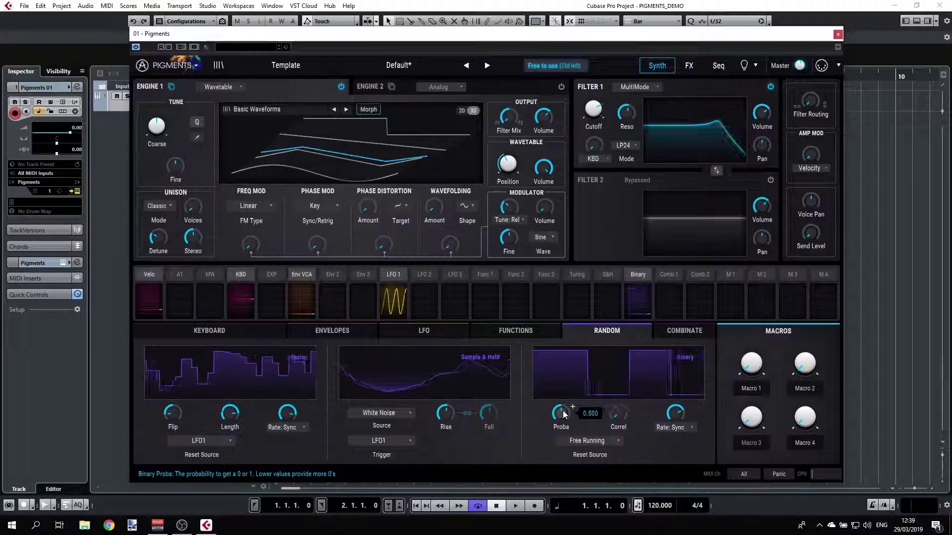
{"action": "scroll", "coordinate": [563, 412], "scroll_direction": "down", "scroll_amount": 5}
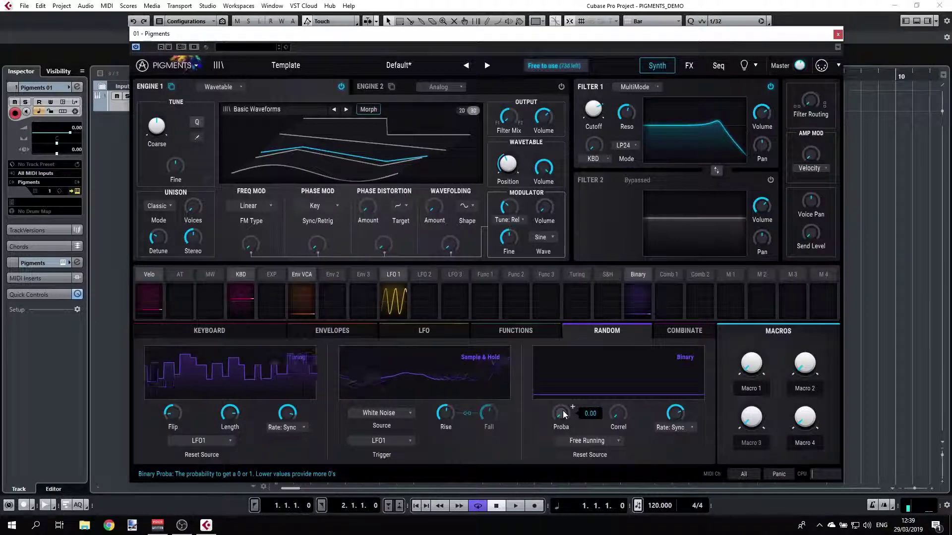
{"action": "double_click", "coordinate": [564, 411]}
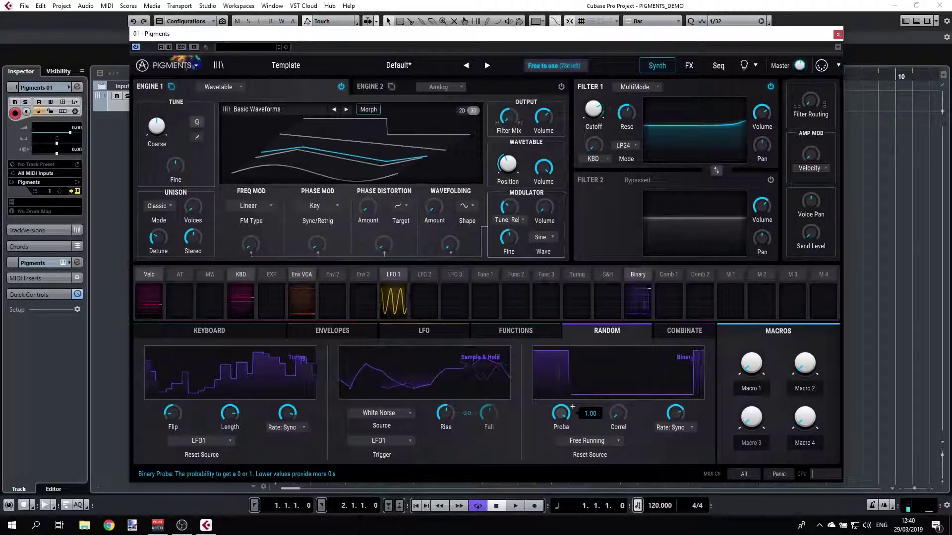
{"action": "scroll", "coordinate": [573, 407], "scroll_direction": "down", "scroll_amount": 5}
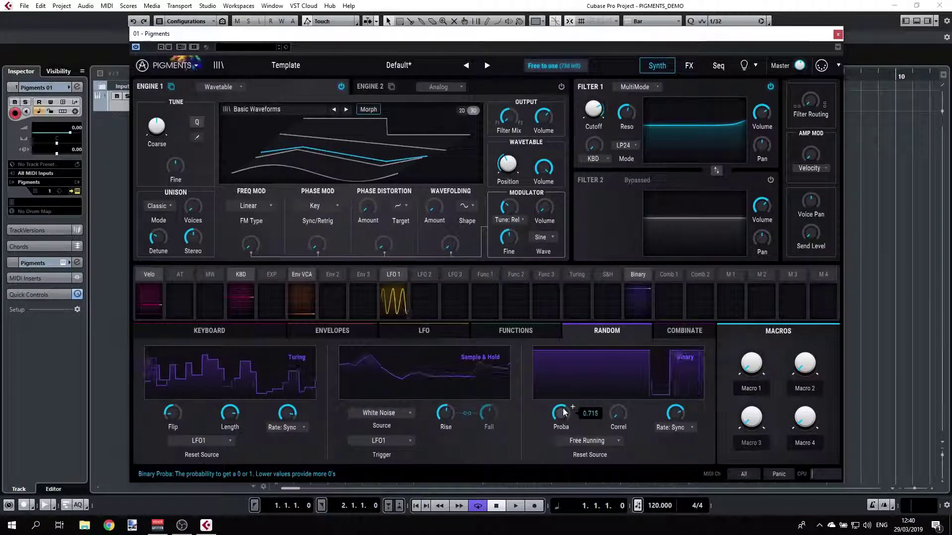
{"action": "mouse_move", "coordinate": [621, 414]}
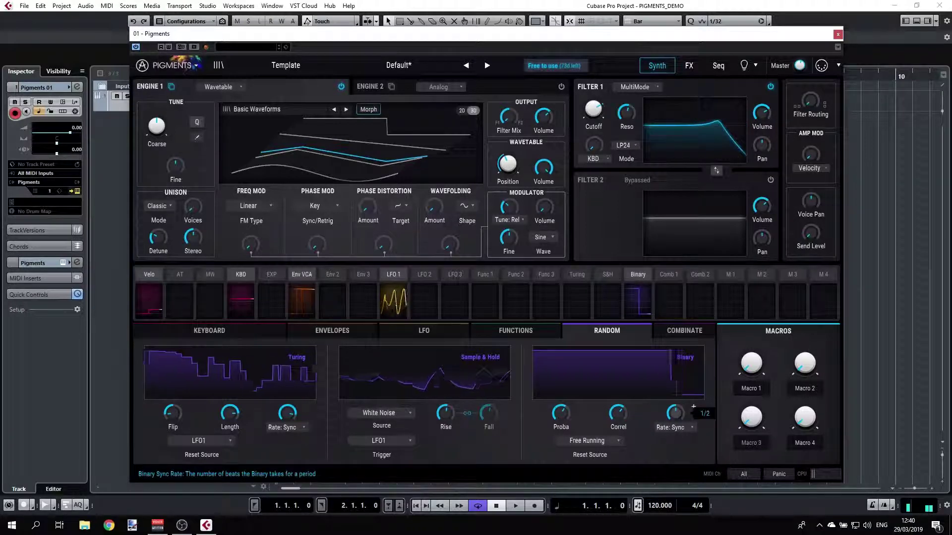
Set the Binary rate type to Sync Triplets and view the available Binary reset sources
{"action": "left_click", "coordinate": [673, 428]}
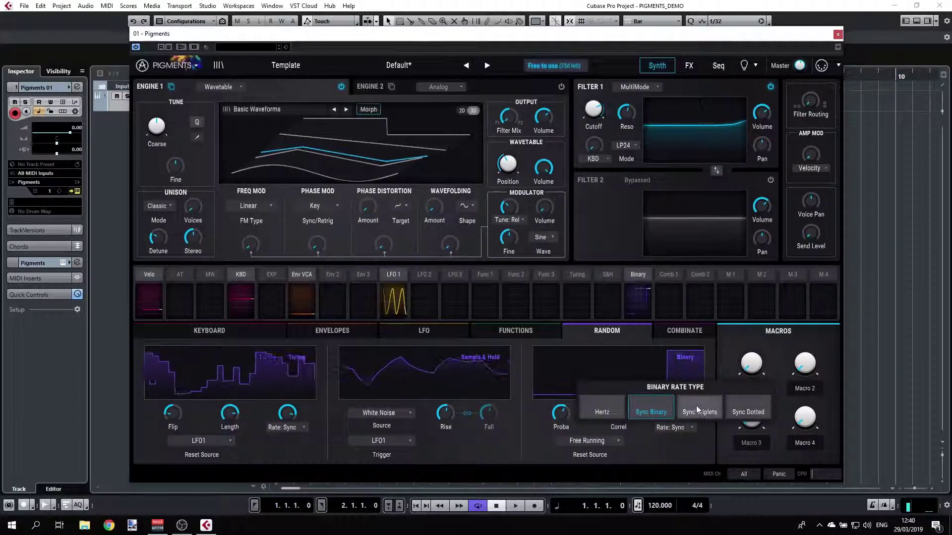
{"action": "left_click", "coordinate": [684, 412]}
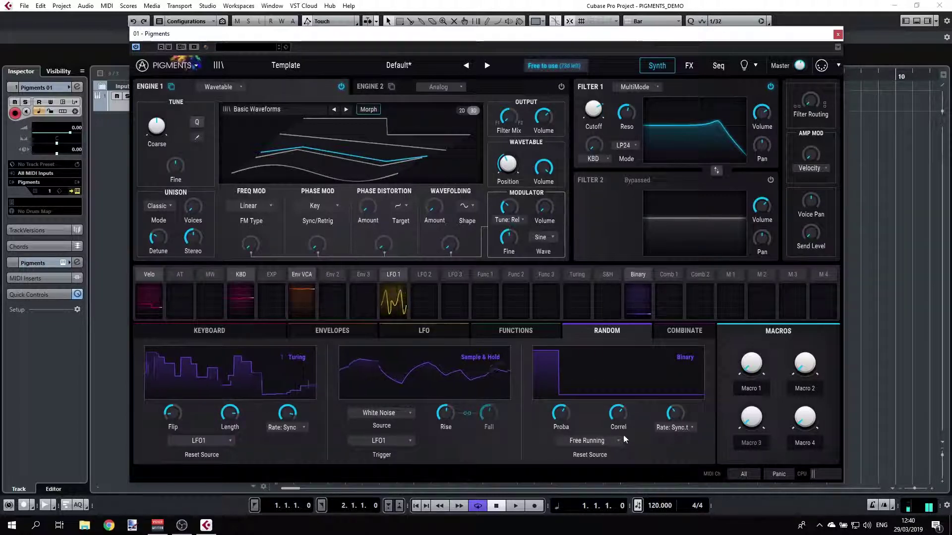
{"action": "left_click", "coordinate": [606, 441]}
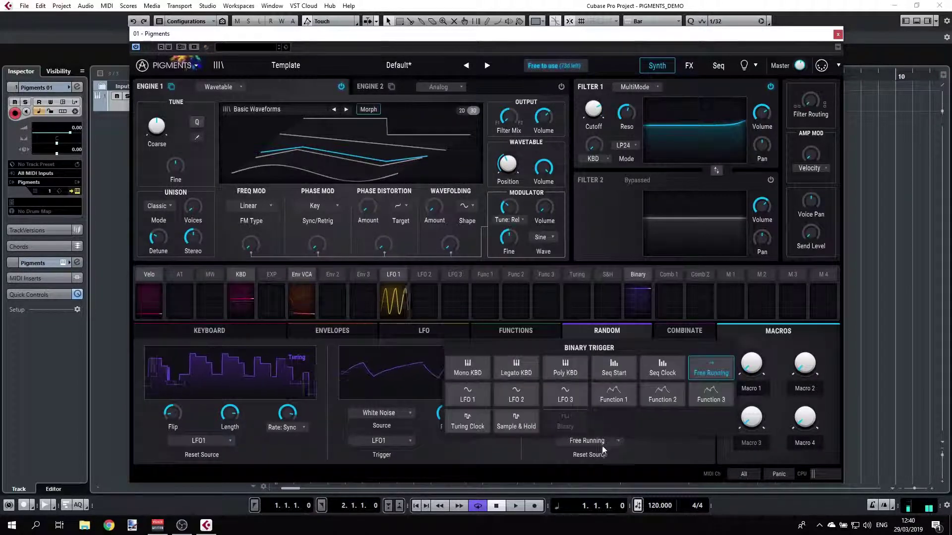
{"action": "left_click", "coordinate": [603, 455]}
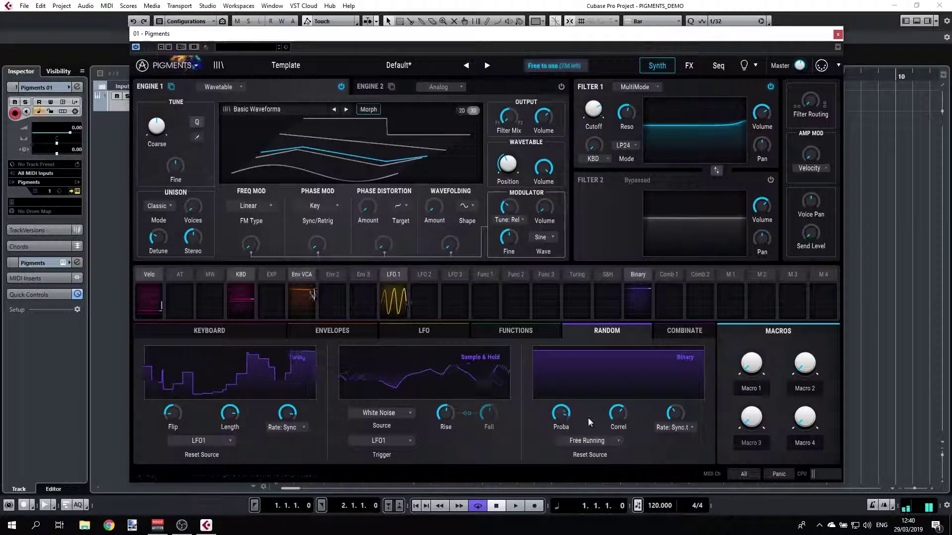
Lower the Binary correlation to its minimum and readjust the Binary probability, trying 0.150
{"action": "scroll", "coordinate": [630, 407], "scroll_direction": "down", "scroll_amount": 4}
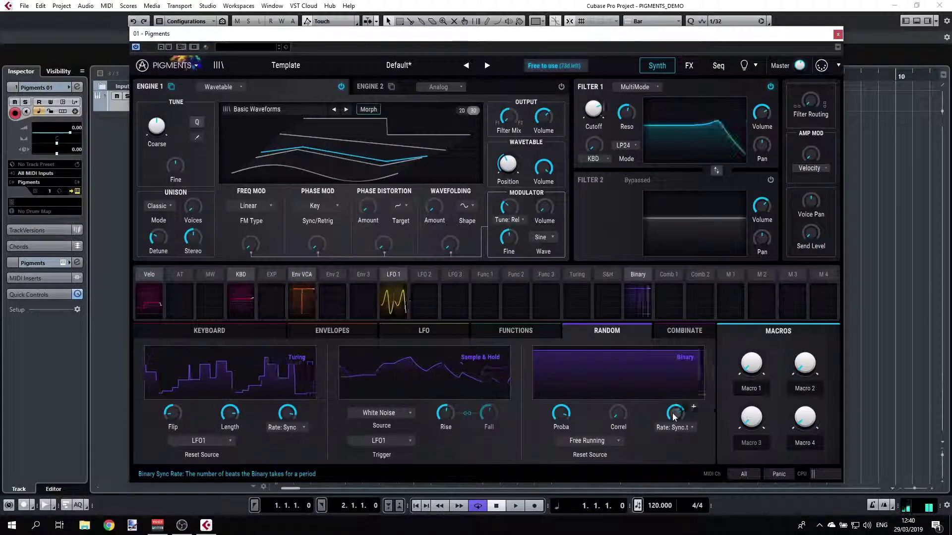
{"action": "scroll", "coordinate": [561, 412], "scroll_direction": "down", "scroll_amount": 7}
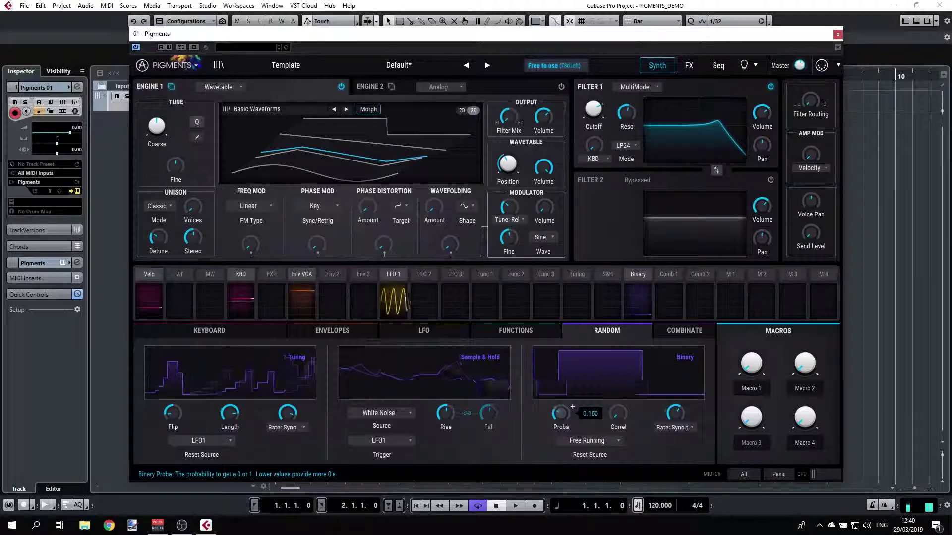
{"action": "left_click_drag", "start_coordinate": [561, 413], "coordinate": [563, 413]}
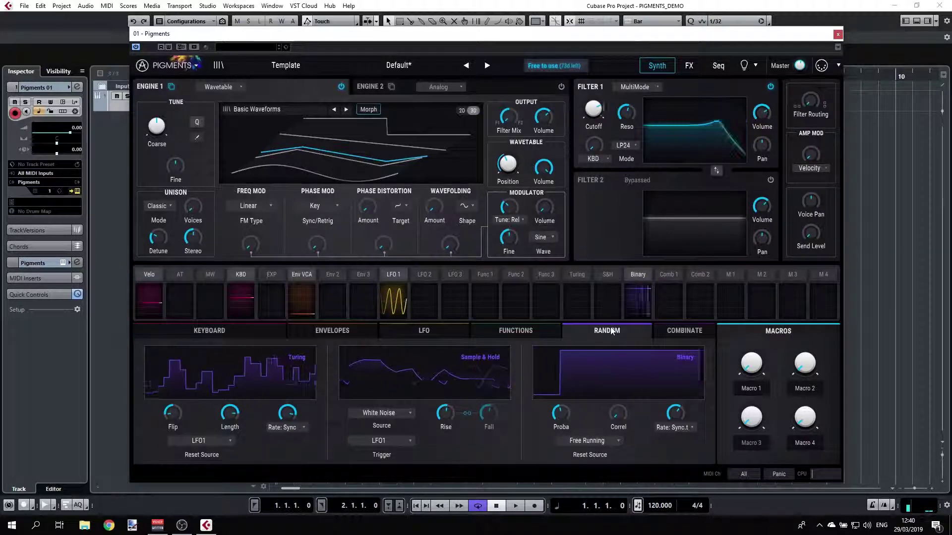
Set up the Comb 1 combinator with LFO 1 as its source and Velocity as its mod
{"action": "left_click", "coordinate": [656, 328]}
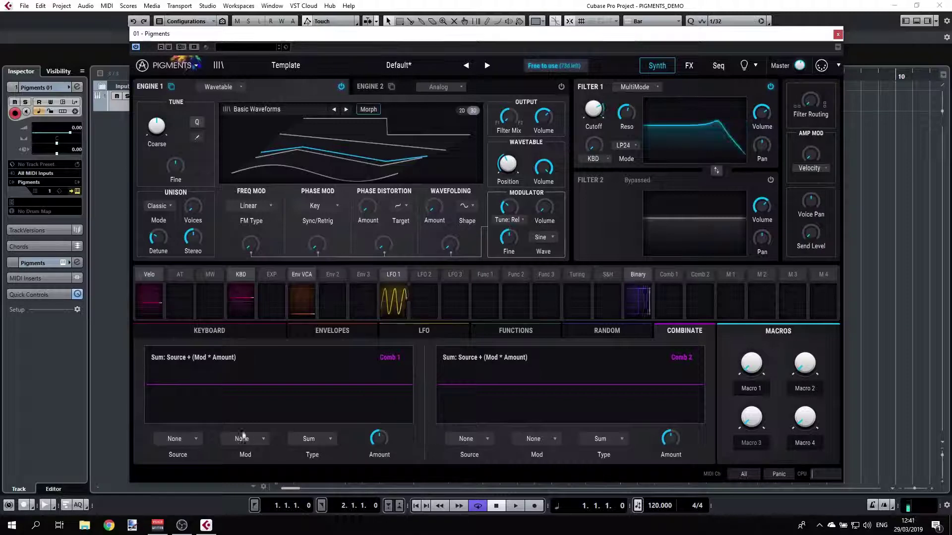
{"action": "left_click", "coordinate": [189, 438]}
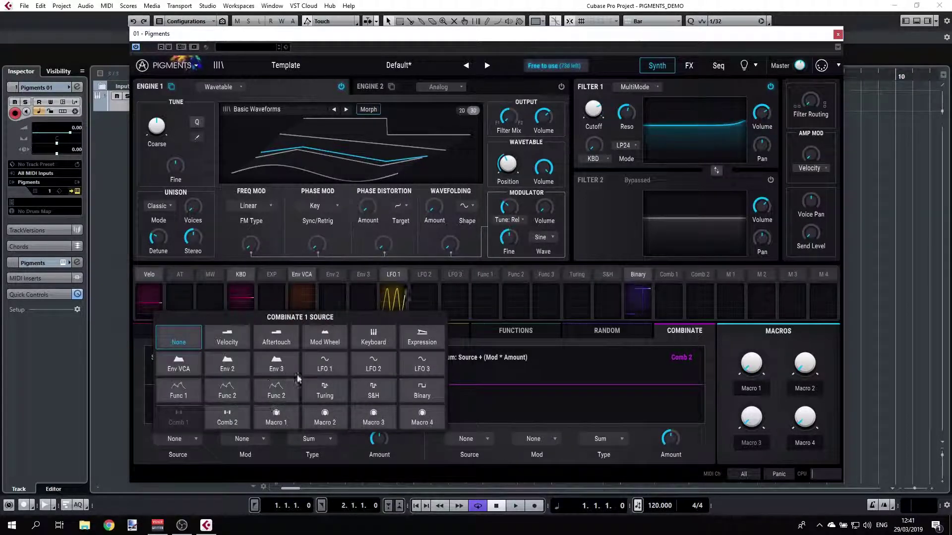
{"action": "left_click", "coordinate": [325, 367]}
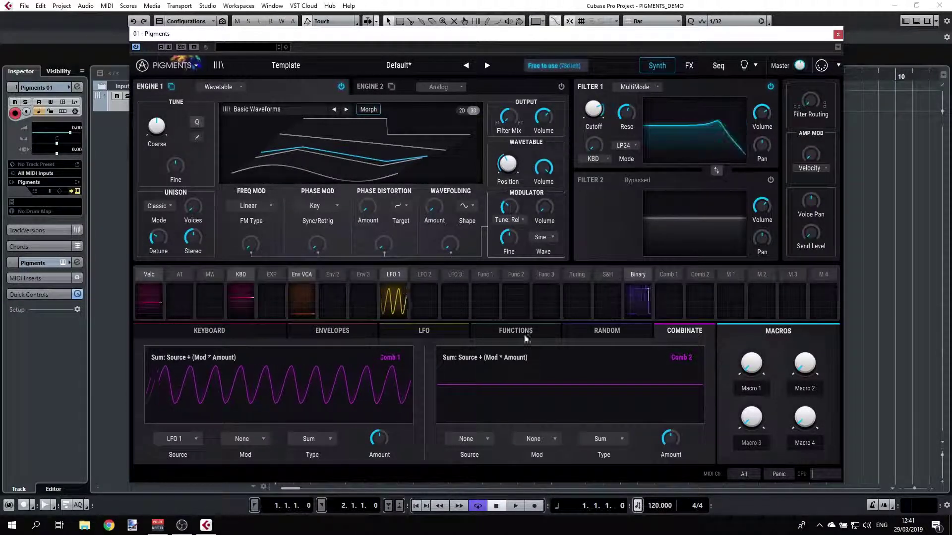
{"action": "left_click", "coordinate": [263, 439]}
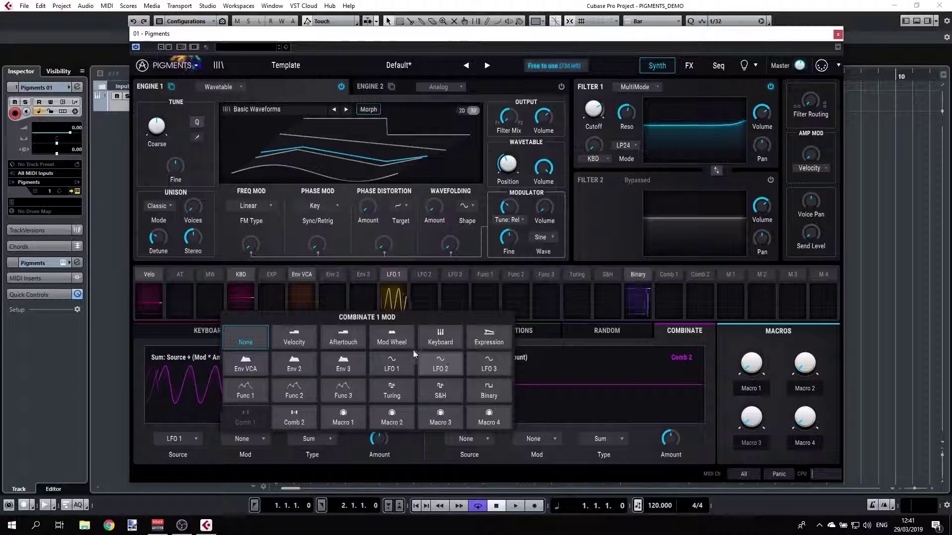
{"action": "left_click", "coordinate": [298, 341]}
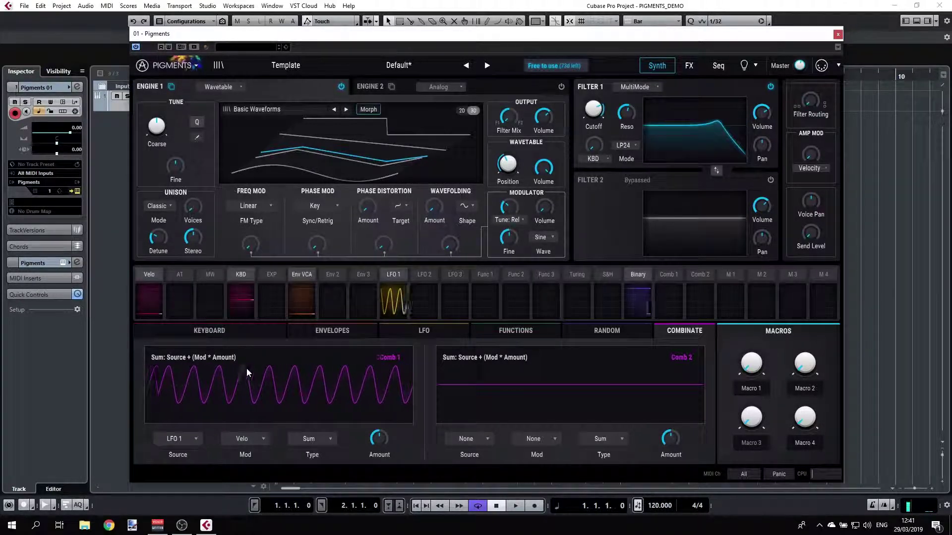
Try the Divide type for Comb 1 and change the type to Threshold
{"action": "left_click", "coordinate": [325, 437]}
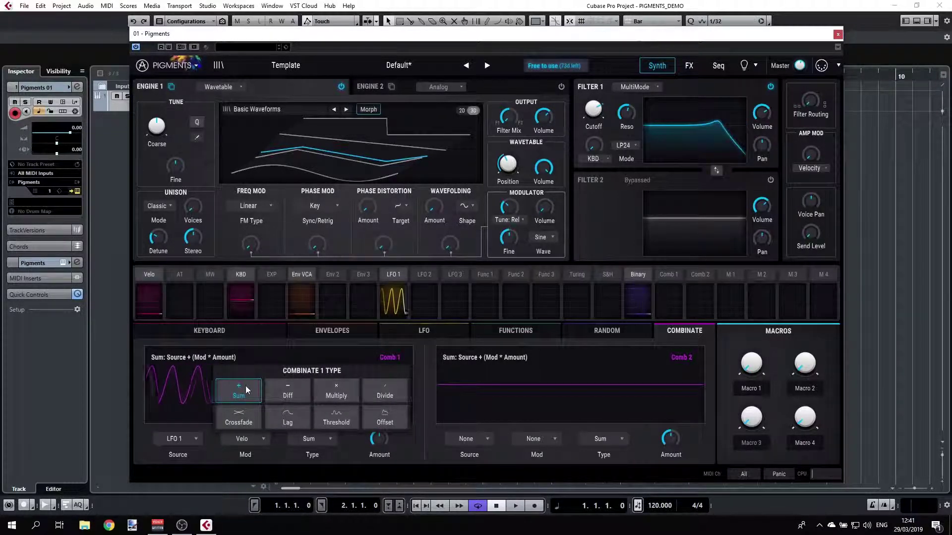
{"action": "left_click", "coordinate": [389, 396]}
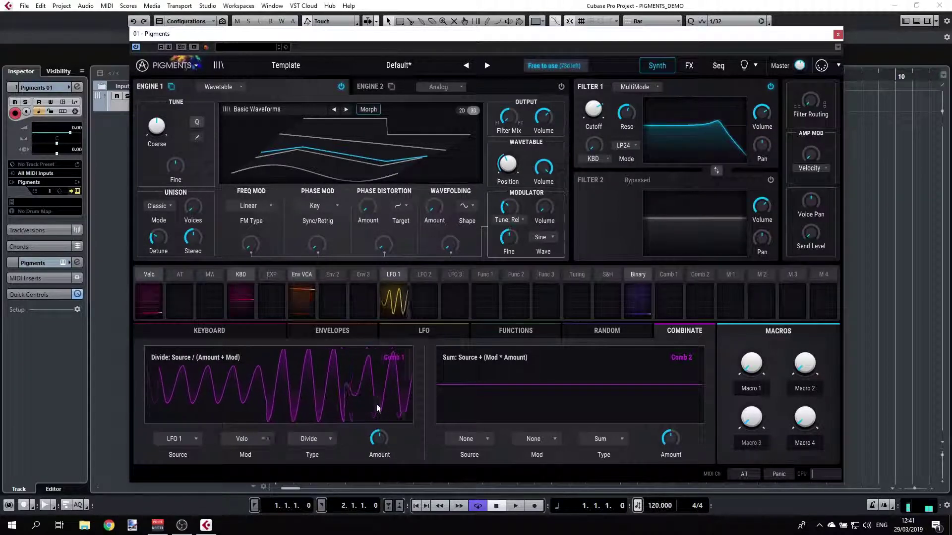
{"action": "left_click", "coordinate": [333, 438]}
{"action": "left_click", "coordinate": [328, 445]}
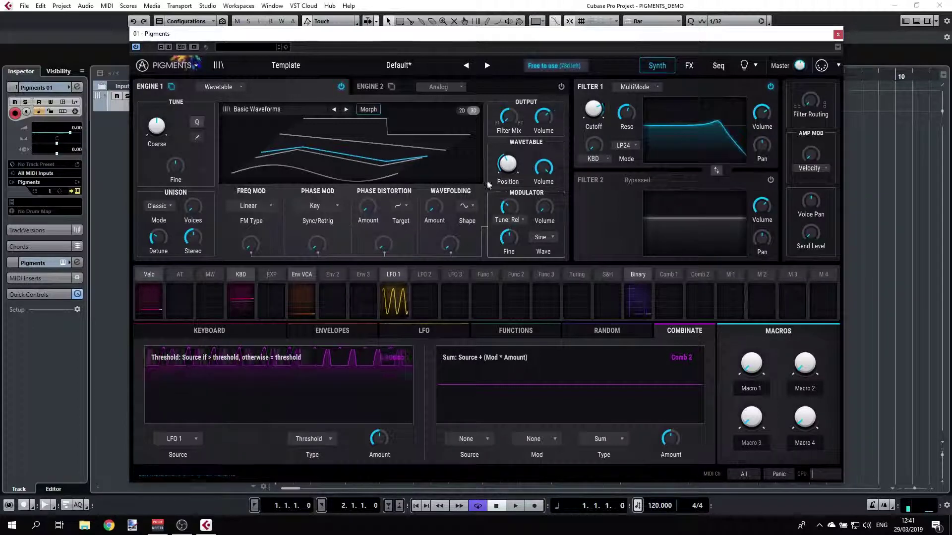
Modulate the Engine 1 wavetable position with Comb 1 at an amount of 0.83
{"action": "left_click", "coordinate": [524, 156]}
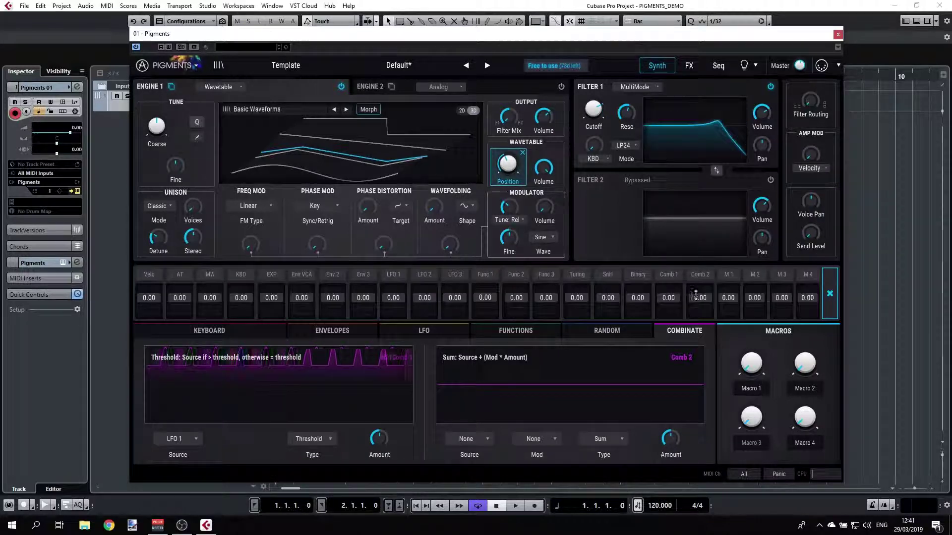
{"action": "left_click_drag", "start_coordinate": [670, 300], "coordinate": [669, 276]}
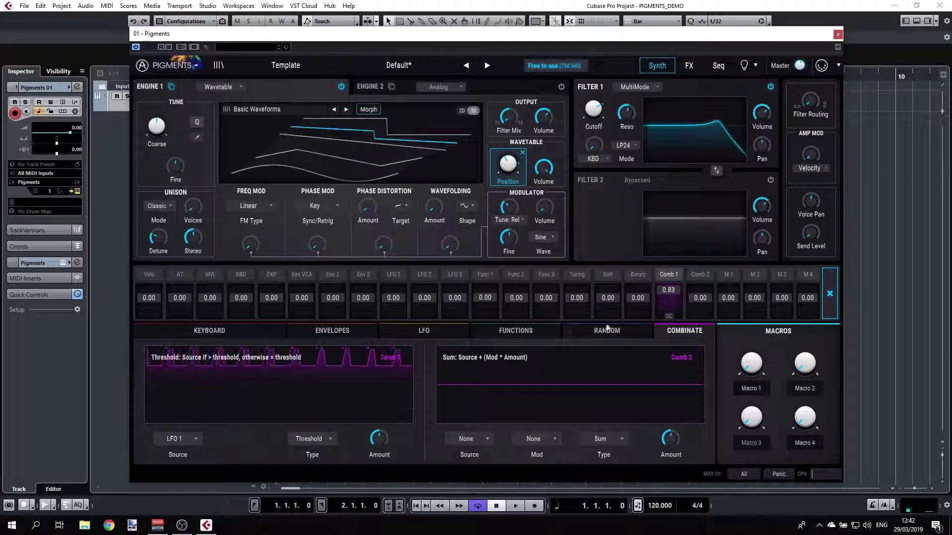
{"action": "left_click", "coordinate": [830, 295]}
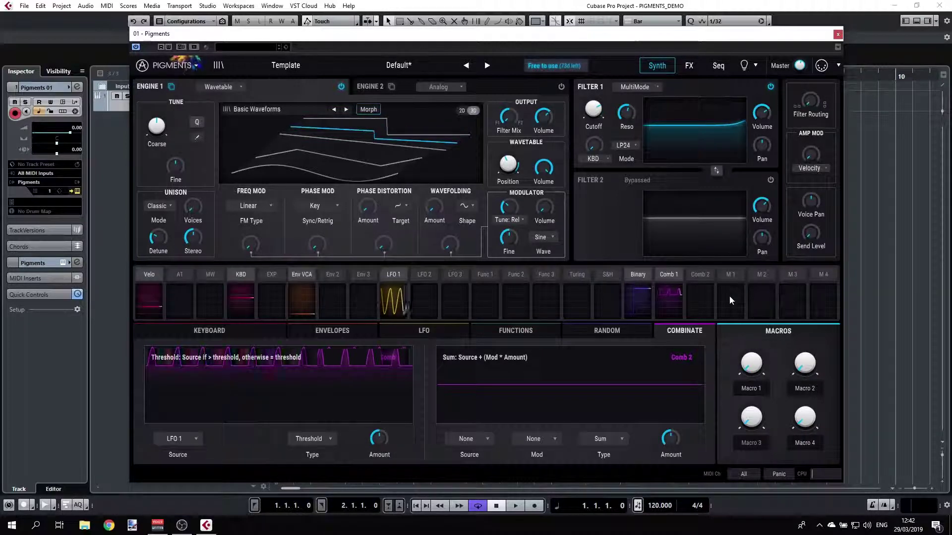
Assign Macro 1 to the Filter 1 resonance with an amount of 0.64 and sweep the Macro 1 knob, ending at its minimum
{"action": "mouse_move", "coordinate": [748, 377]}
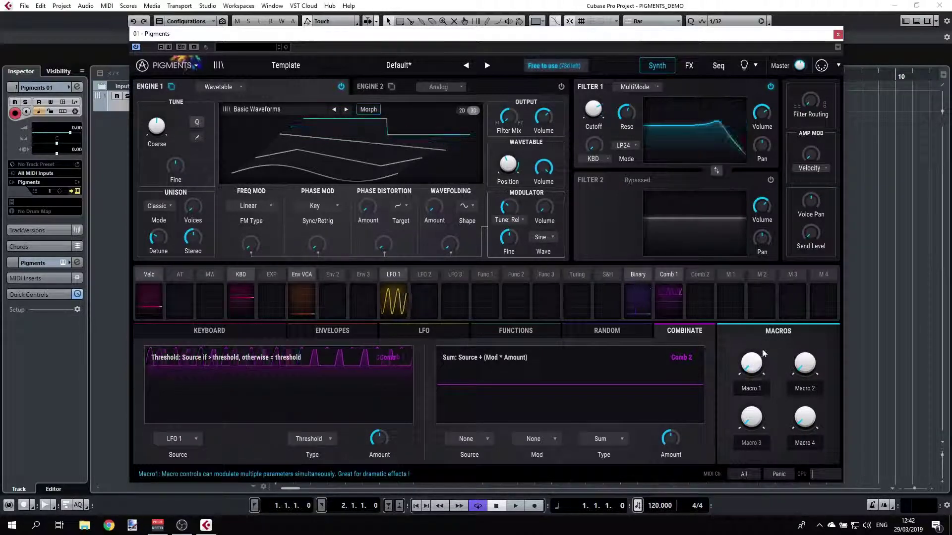
{"action": "left_click", "coordinate": [638, 108]}
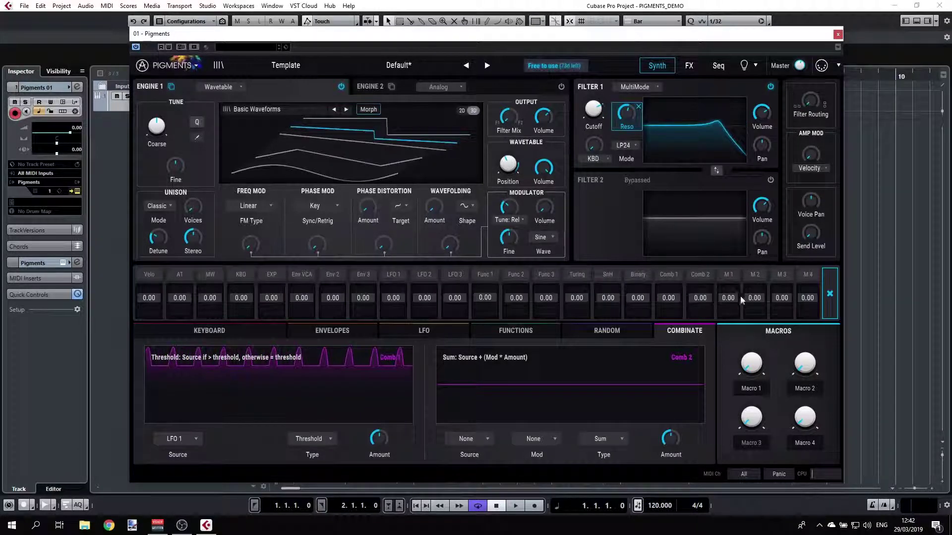
{"action": "left_click_drag", "start_coordinate": [736, 298], "coordinate": [736, 268]}
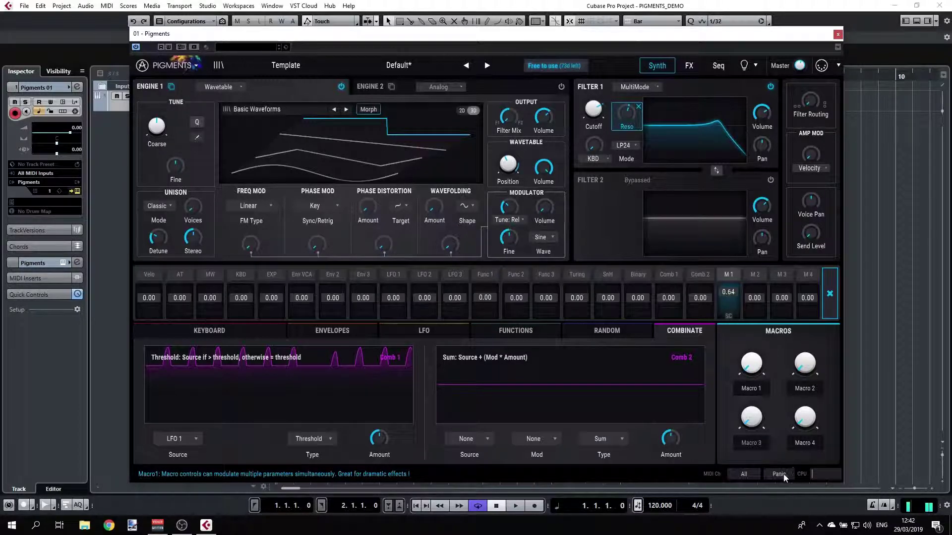
{"action": "left_click", "coordinate": [741, 409]}
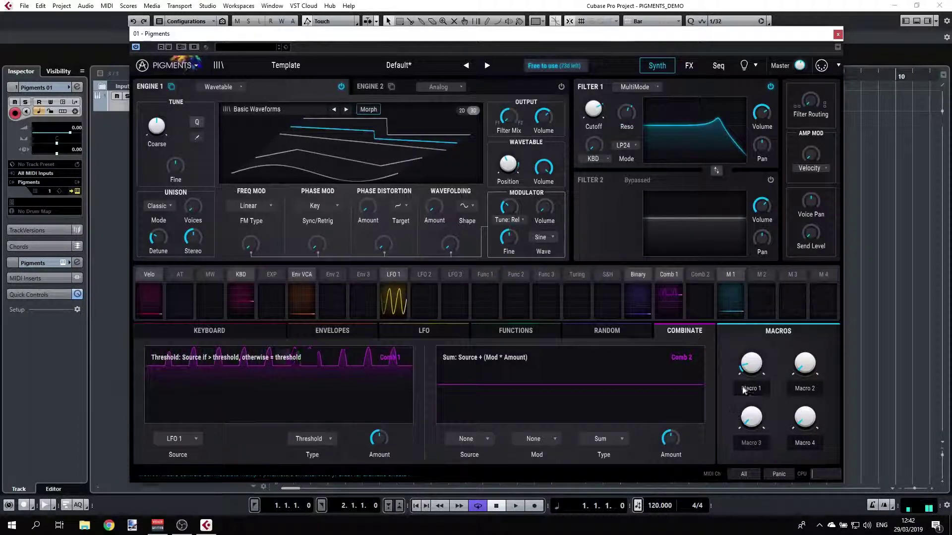
{"action": "mouse_move", "coordinate": [749, 374]}
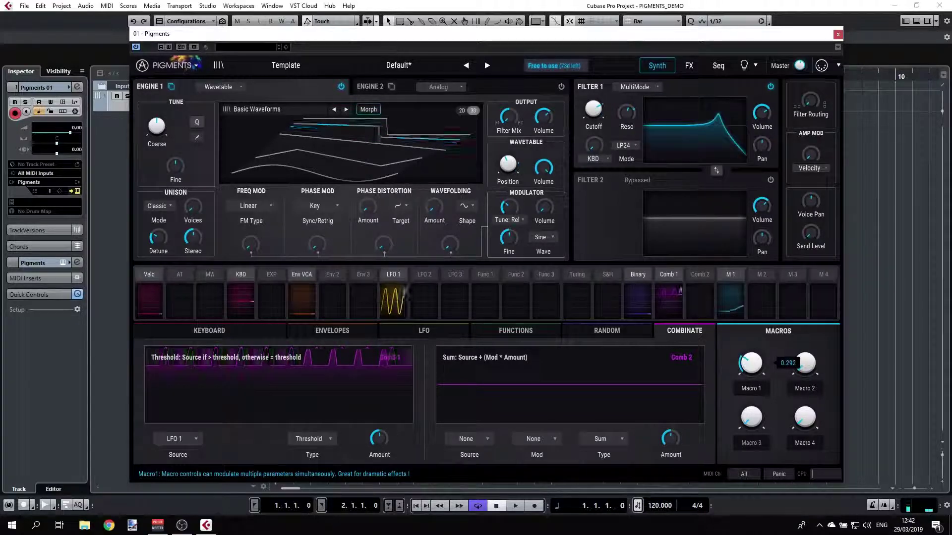
{"action": "mouse_move", "coordinate": [750, 364]}
{"action": "left_mouse_down"}
{"action": "mouse_move", "coordinate": [750, 349]}
{"action": "mouse_move", "coordinate": [751, 374]}
{"action": "left_mouse_up"}
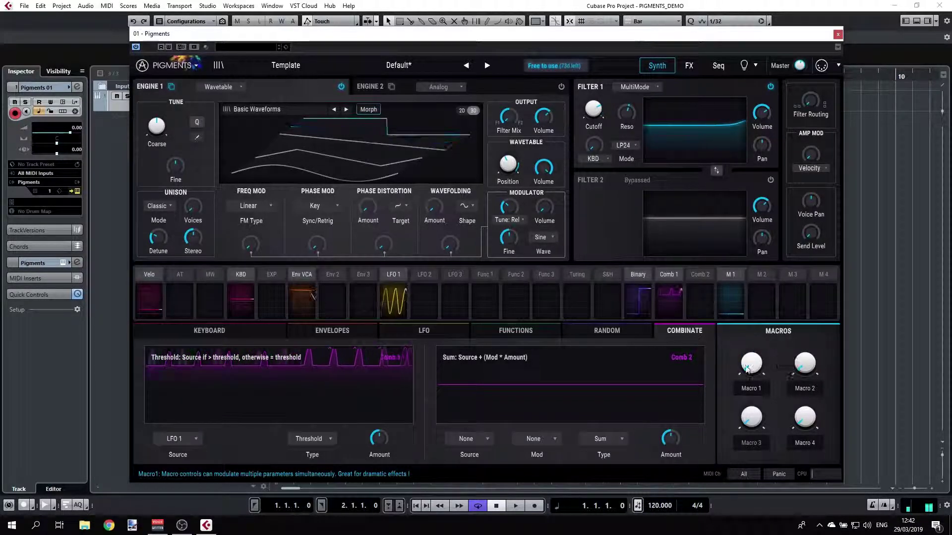
Clear the Binary modulation from the Filter 1 cutoff and sweep Macro 1 again, returning it to its minimum
{"action": "left_click", "coordinate": [606, 102]}
{"action": "left_click", "coordinate": [630, 129]}
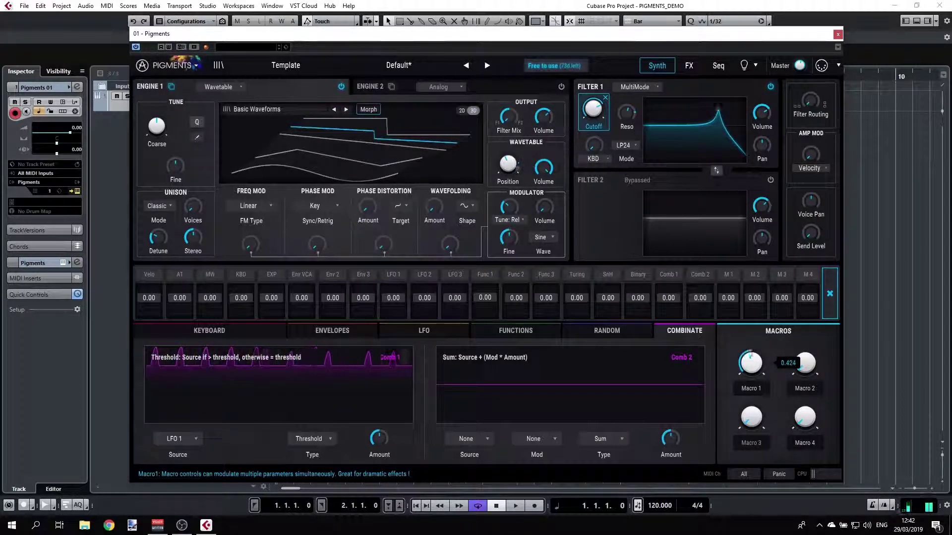
{"action": "left_click_drag", "start_coordinate": [750, 363], "coordinate": [750, 354]}
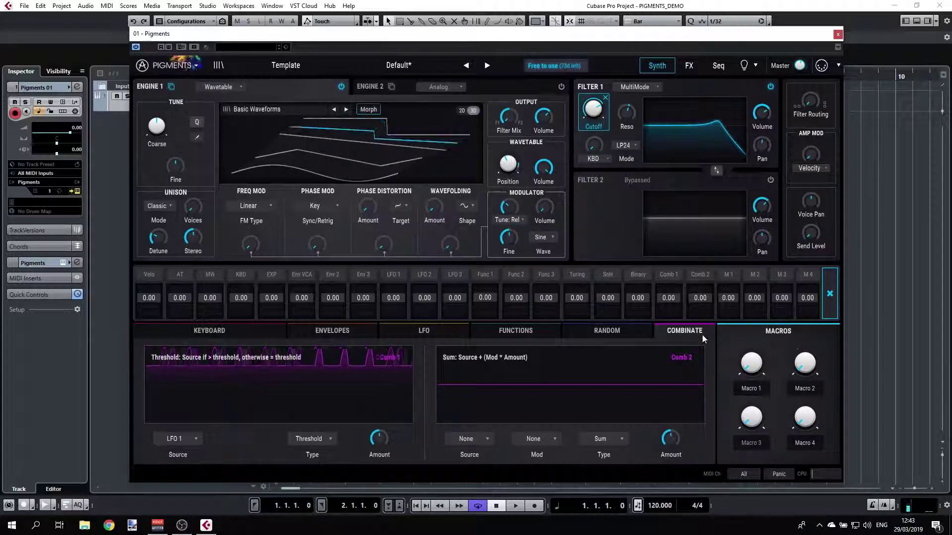
{"action": "left_click", "coordinate": [829, 294]}
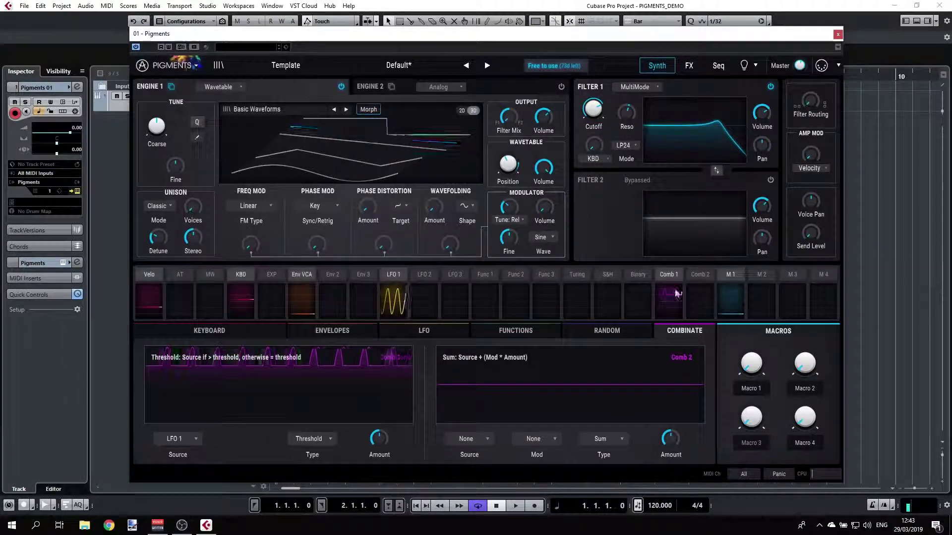
Modulate the Filter 1 cutoff with LFO 1 at an amount of 0.85
{"action": "left_click", "coordinate": [593, 107]}
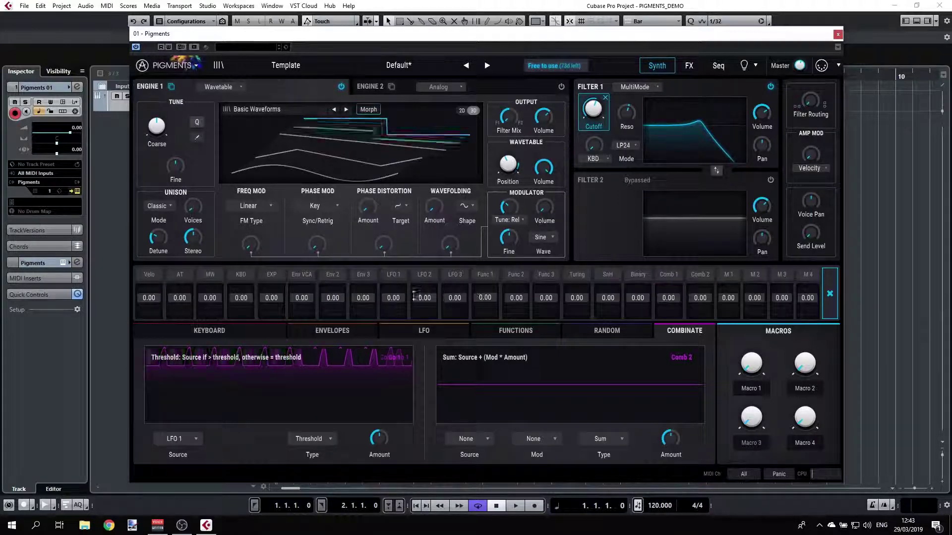
{"action": "left_click_drag", "start_coordinate": [395, 296], "coordinate": [396, 271]}
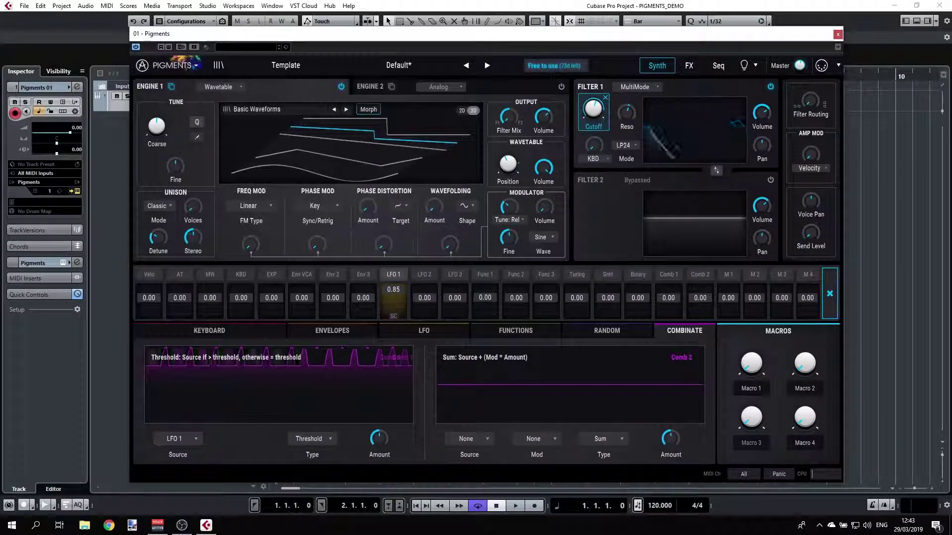
{"action": "left_click_drag", "start_coordinate": [395, 270], "coordinate": [395, 248]}
Lower the LFO 1 rate to 0.463 Hz, then switch it to Sync with a 1/4 division
{"action": "left_click", "coordinate": [400, 334]}
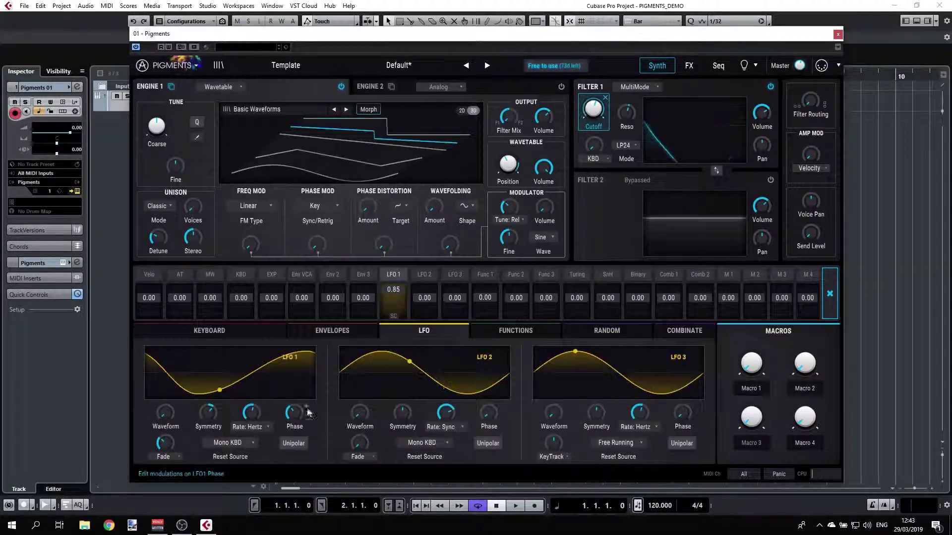
{"action": "left_click_drag", "start_coordinate": [254, 411], "coordinate": [255, 431]}
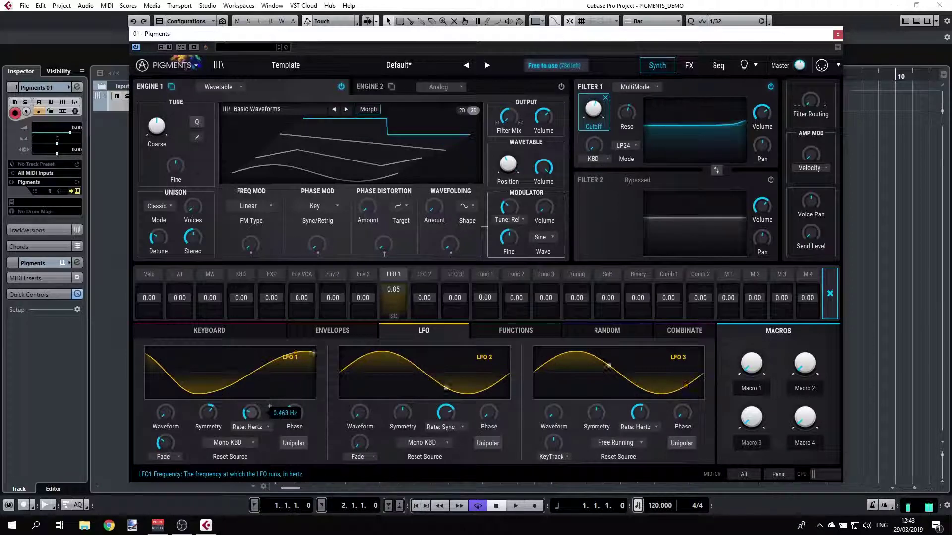
{"action": "left_click", "coordinate": [257, 426]}
{"action": "left_click", "coordinate": [241, 408]}
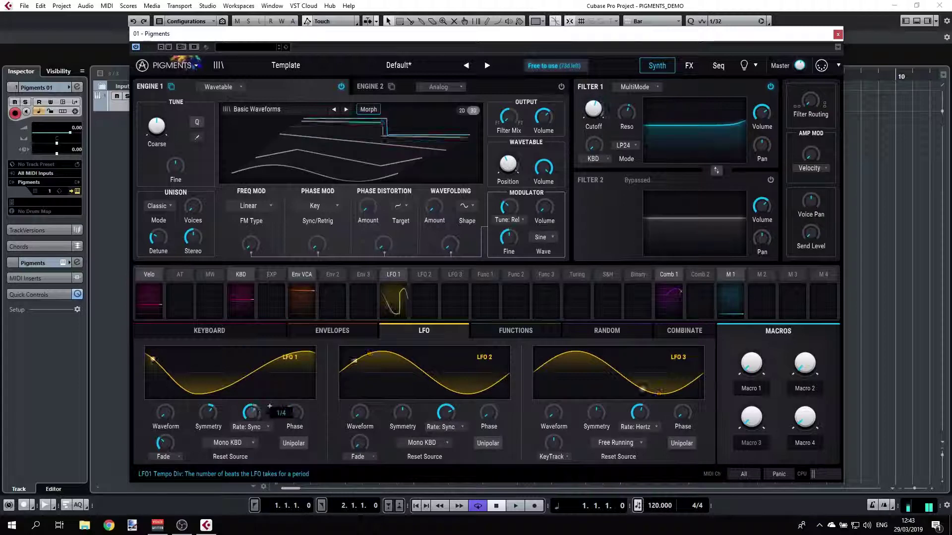
{"action": "mouse_move", "coordinate": [253, 419]}
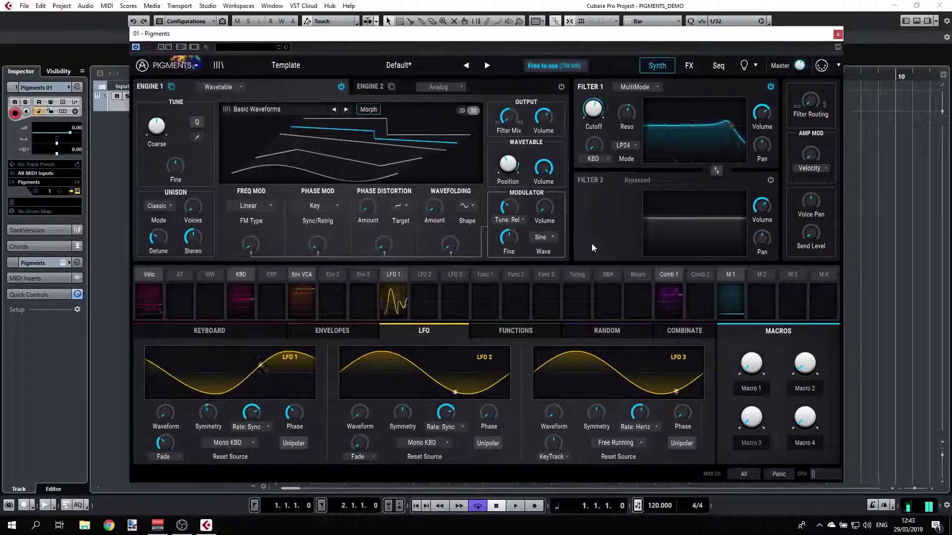
{"action": "mouse_move", "coordinate": [605, 98]}
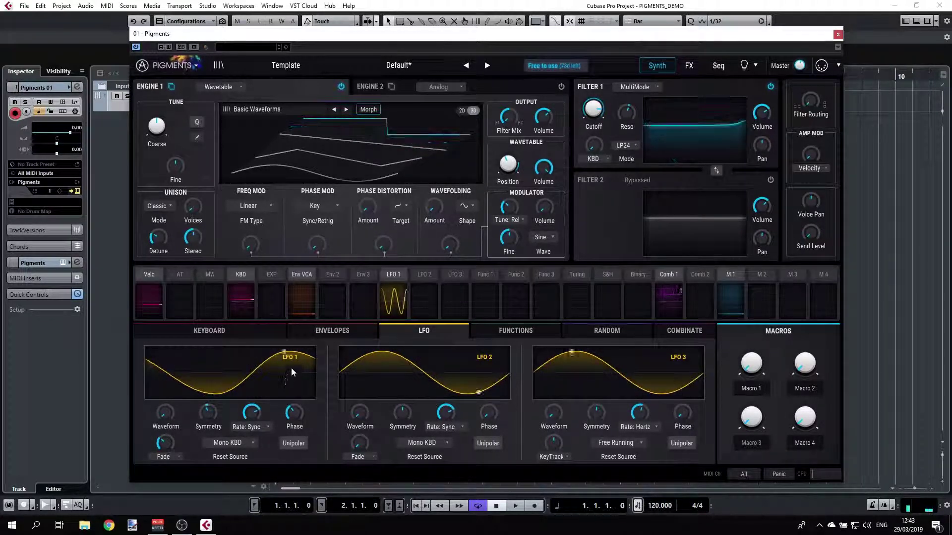
Side-chain the LFO 1 modulation of the Filter 1 cutoff to Env VCA with an amount of 1.00
{"action": "left_click", "coordinate": [392, 273]}
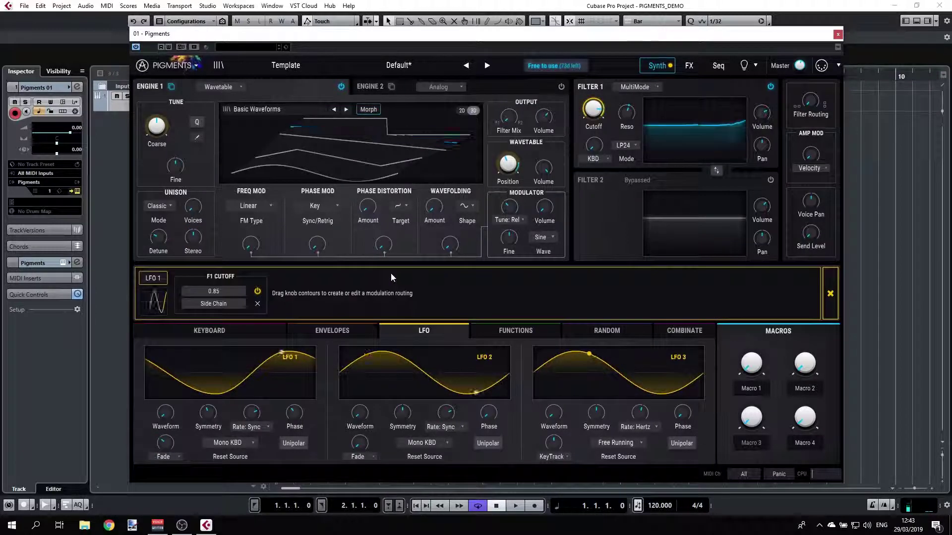
{"action": "left_click", "coordinate": [215, 304]}
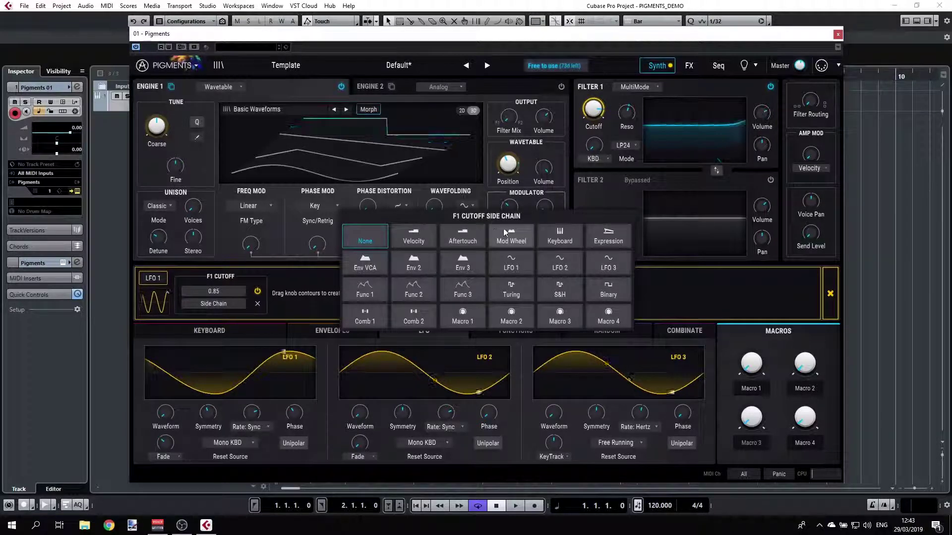
{"action": "left_click", "coordinate": [372, 269]}
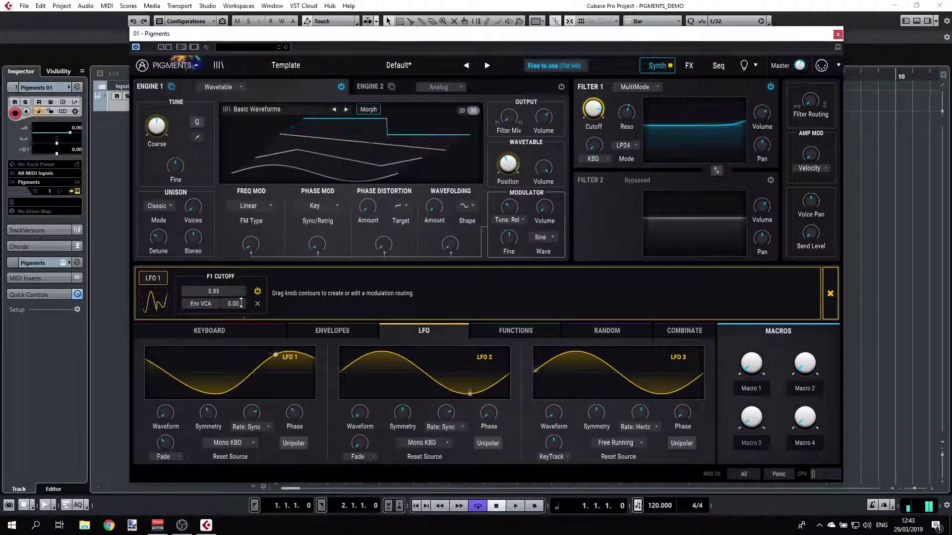
{"action": "left_click_drag", "start_coordinate": [242, 303], "coordinate": [242, 278]}
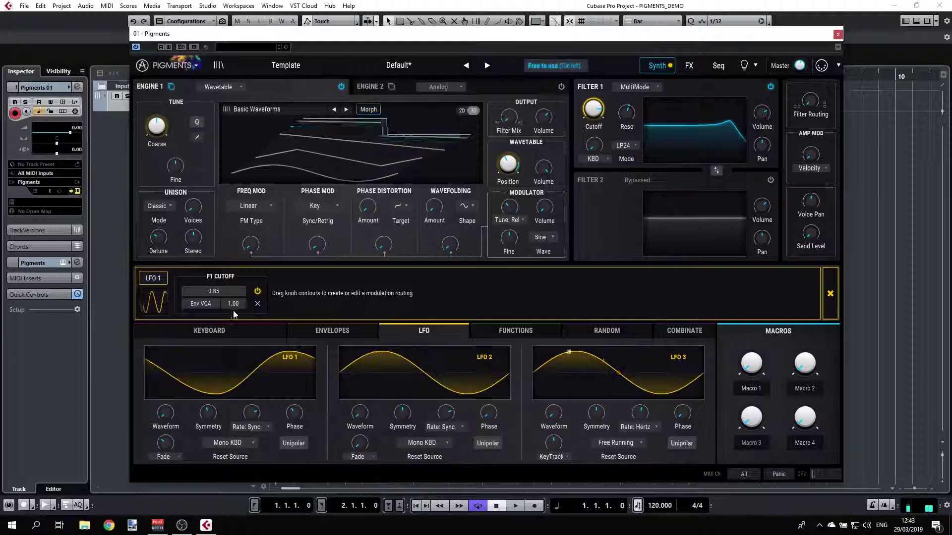
Change the side chain of LFO 1's cutoff modulation to Macro 2 and vary Macro 2, trying 0.548 and setting it to 0.308
{"action": "left_click", "coordinate": [213, 305]}
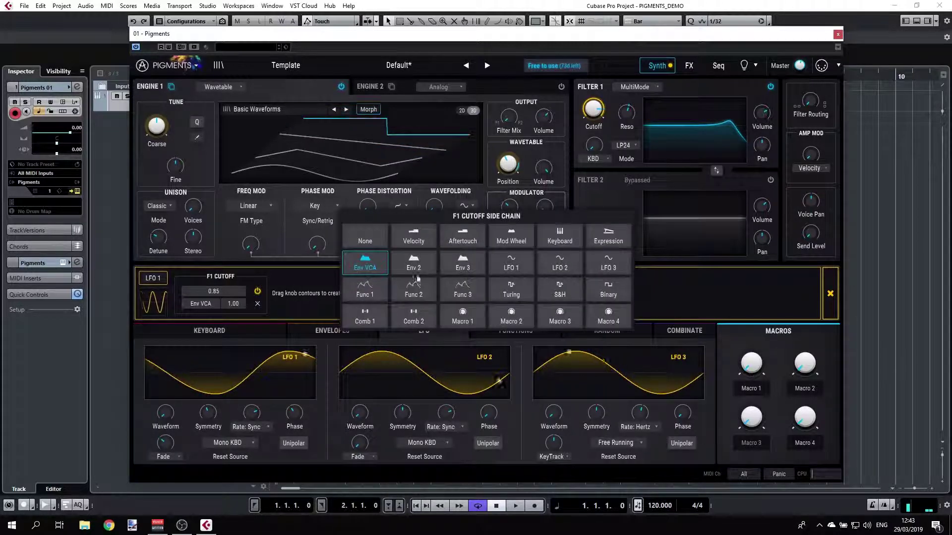
{"action": "left_click", "coordinate": [516, 316]}
{"action": "mouse_move", "coordinate": [804, 363]}
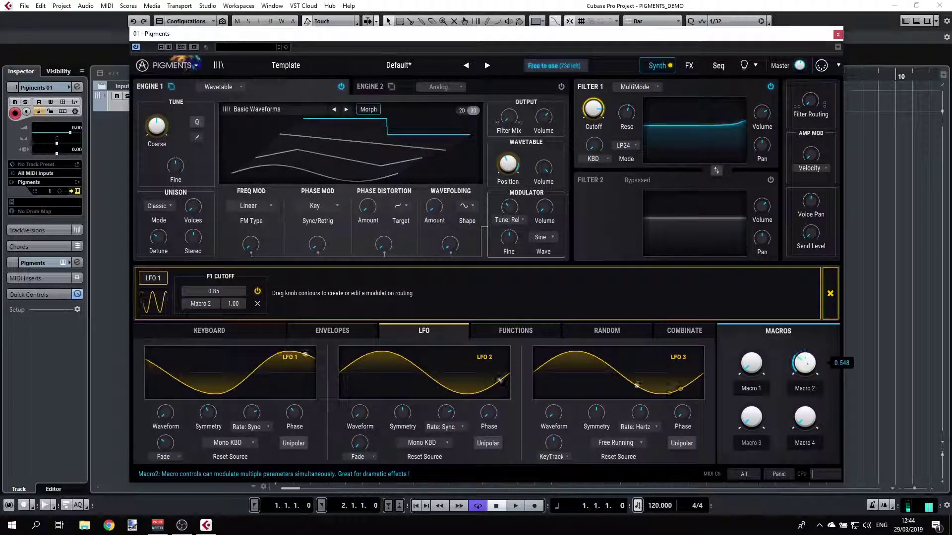
{"action": "left_click_drag", "start_coordinate": [805, 364], "coordinate": [808, 366]}
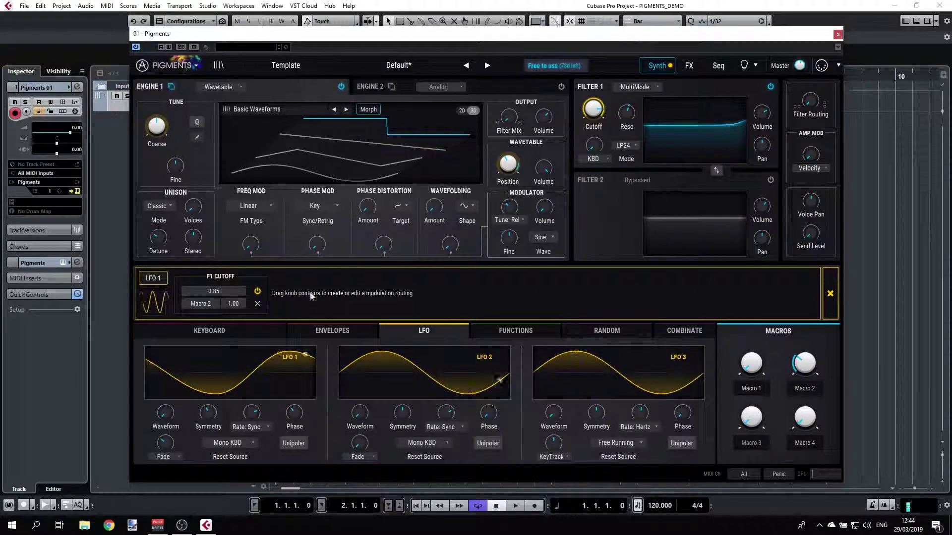
{"action": "left_click", "coordinate": [830, 294]}
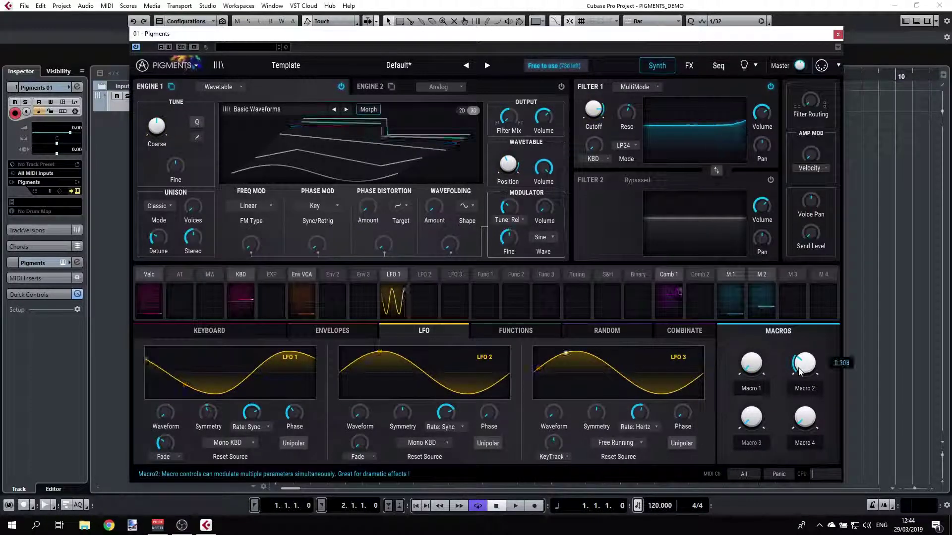
{"action": "mouse_move", "coordinate": [799, 371]}
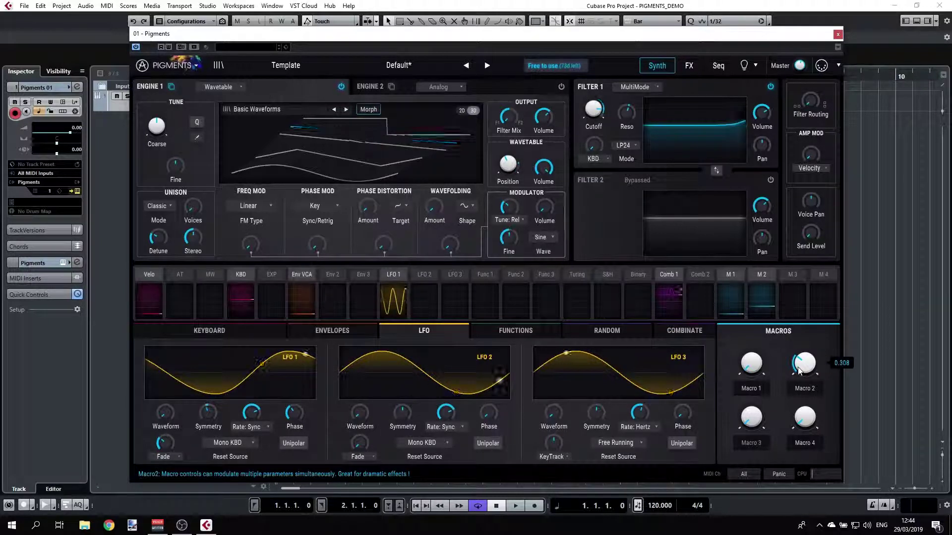